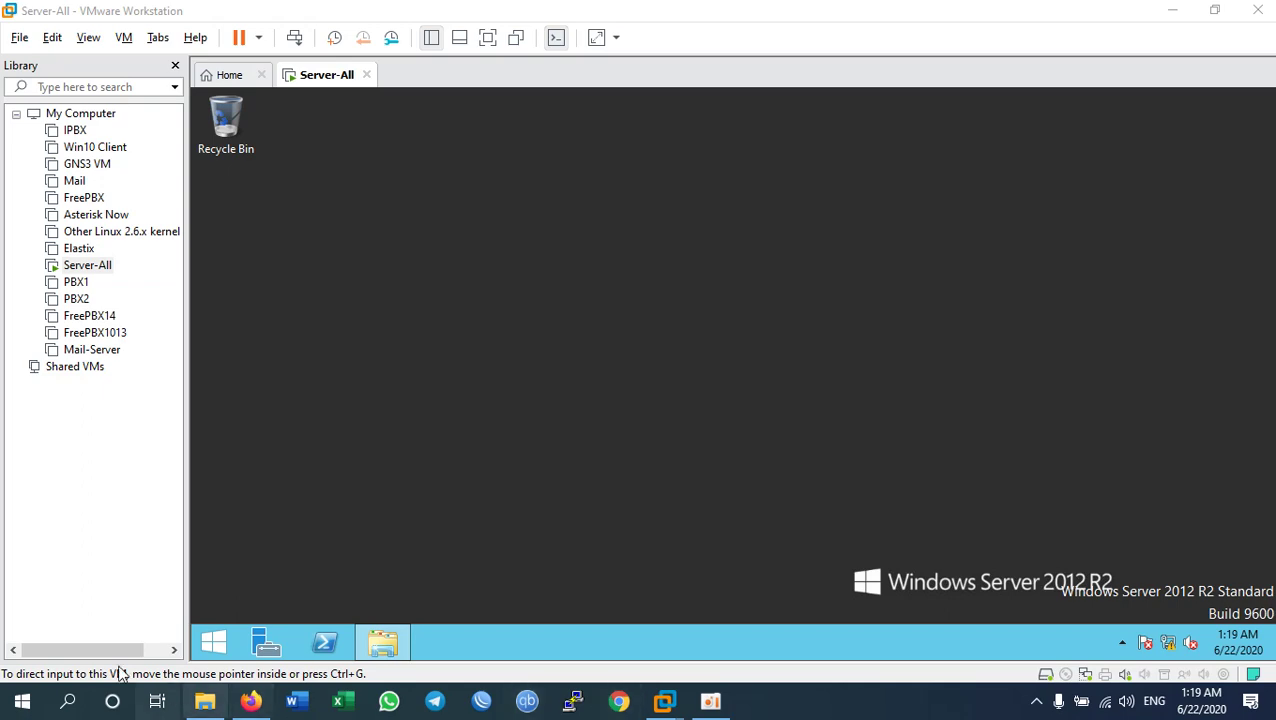
Step: Bring Firefox's MailEnable downloads page, listing Standard Edition 10.30, to the front
{"action": "left_click", "coordinate": [262, 703]}
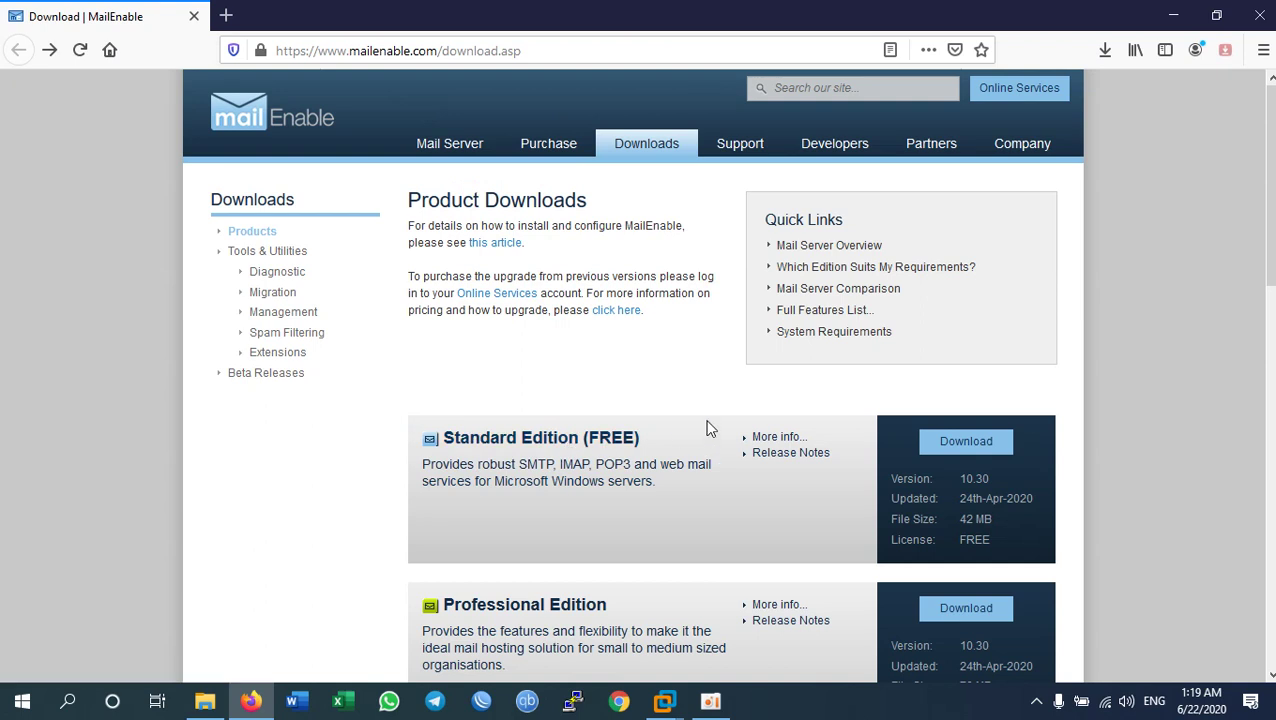
Step: Minimize Firefox to show the Server-All virtual machine's Windows Server 2012 R2 desktop
{"action": "left_click", "coordinate": [1174, 20]}
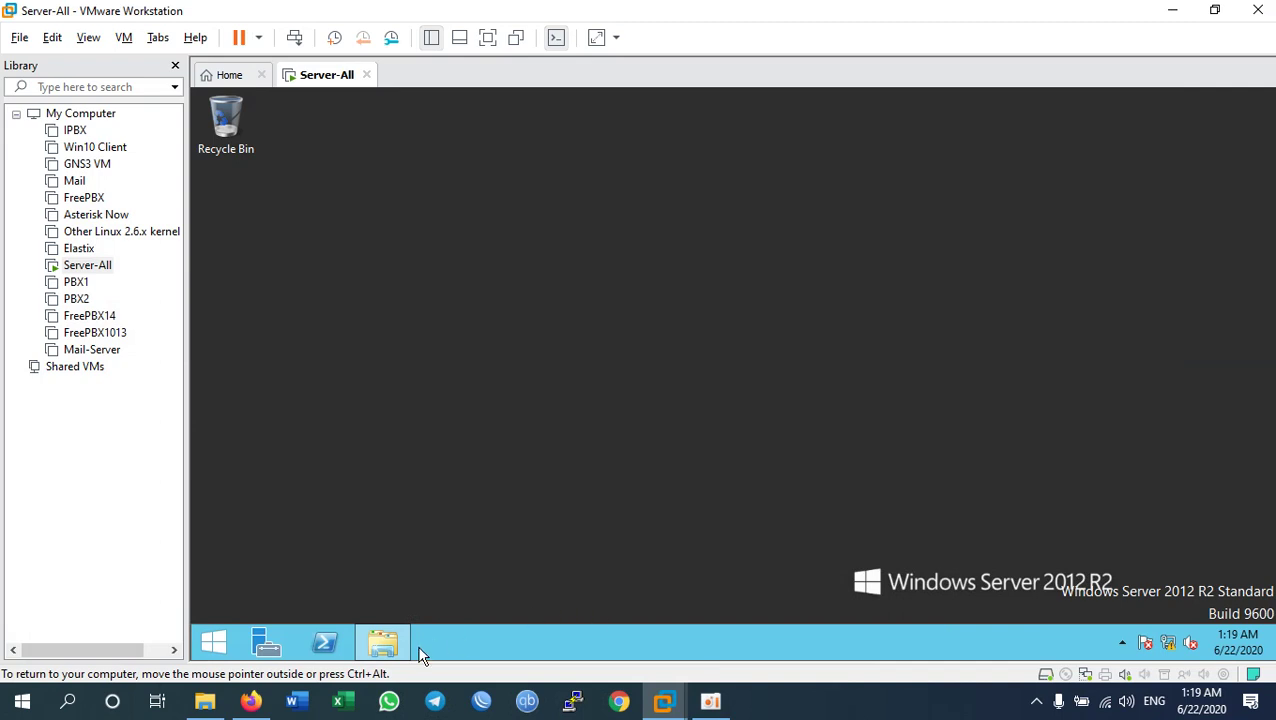
Step: Switch the Server-All VM to full screen and restore the ftproot folder window
{"action": "key", "text": "ctrl+alt+Return"}
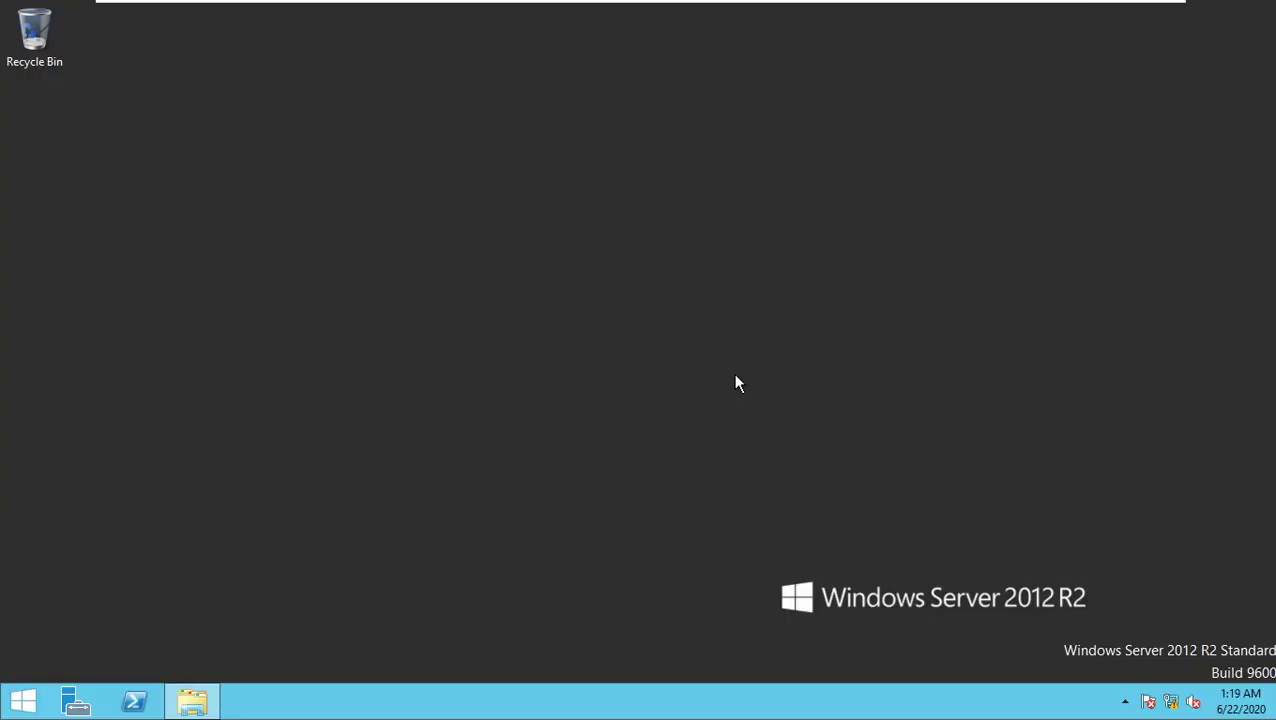
{"action": "left_click", "coordinate": [217, 700]}
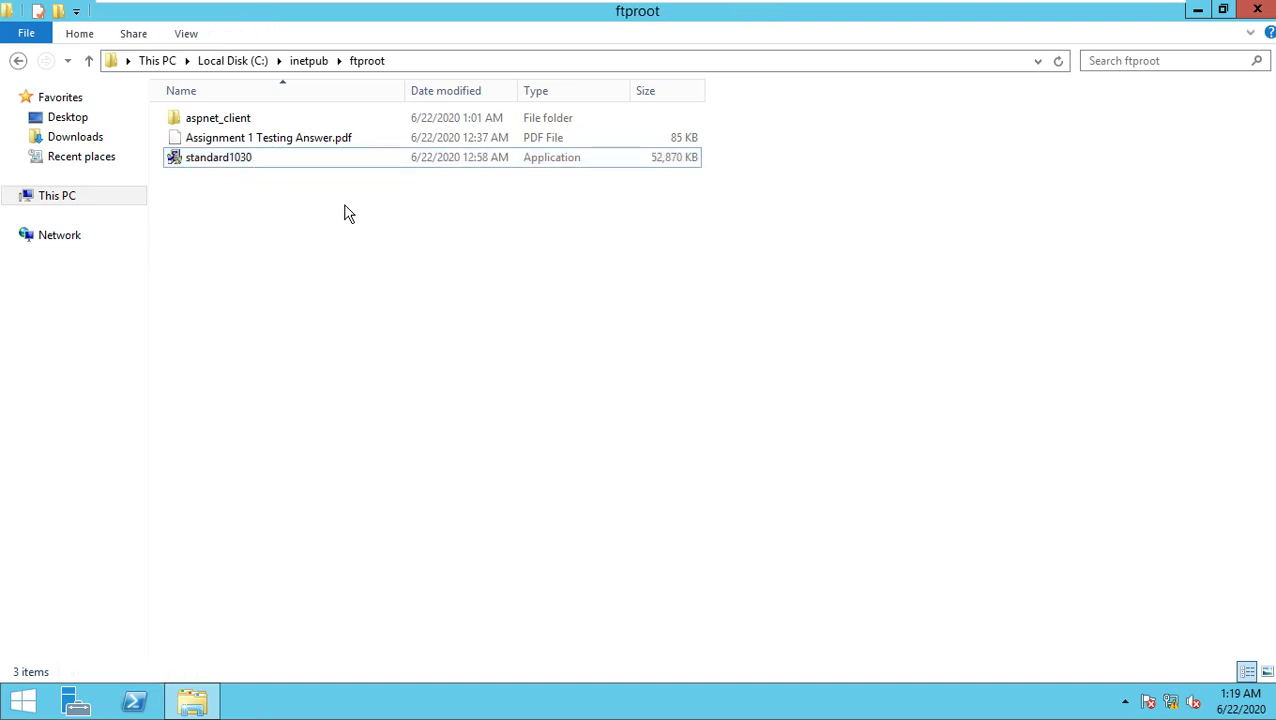
{"action": "left_click", "coordinate": [229, 160]}
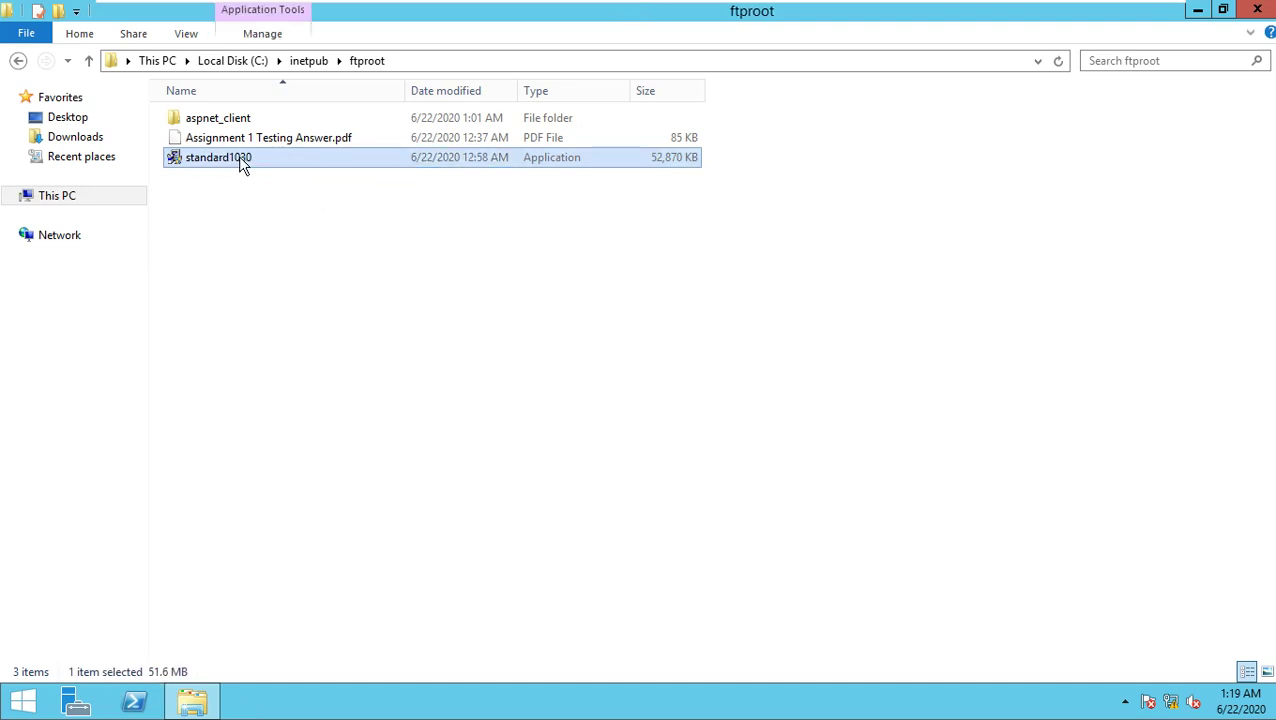
Step: Run the standard1030 installer, allowing UAC and dismissing the internet access and DNS warnings
{"action": "right_click", "coordinate": [238, 157]}
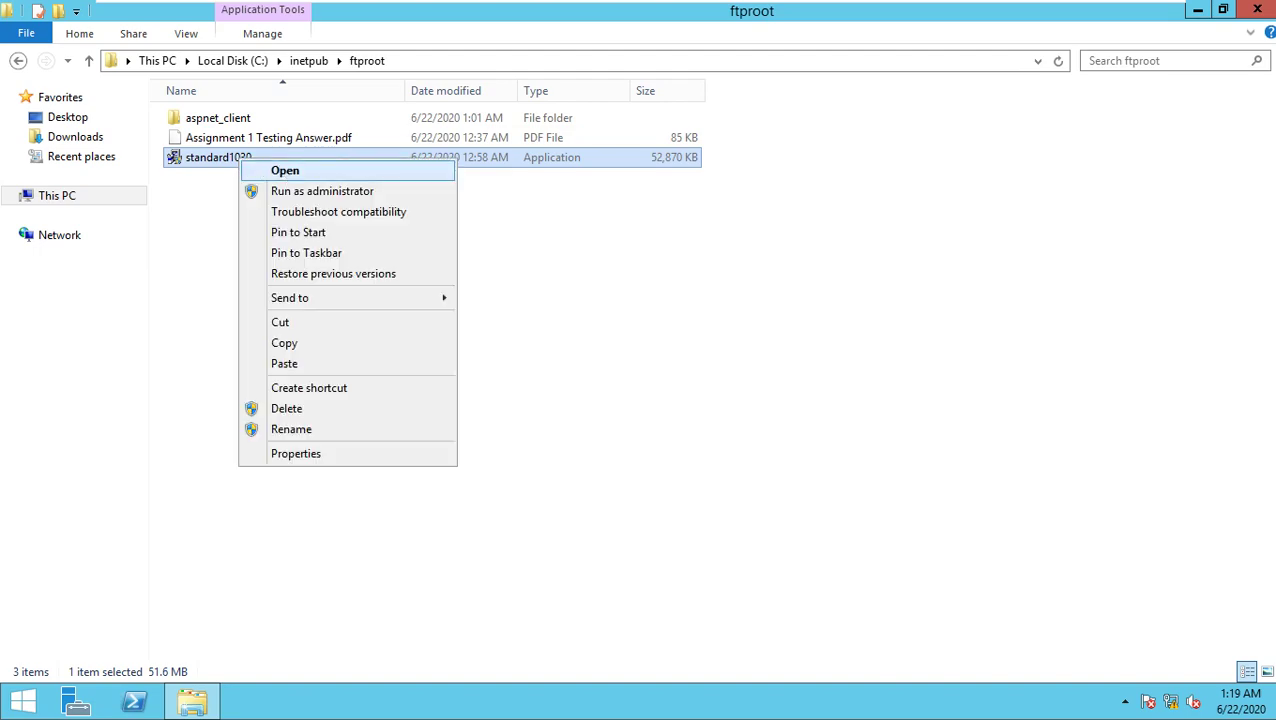
{"action": "left_click", "coordinate": [280, 172]}
{"action": "left_click", "coordinate": [723, 388]}
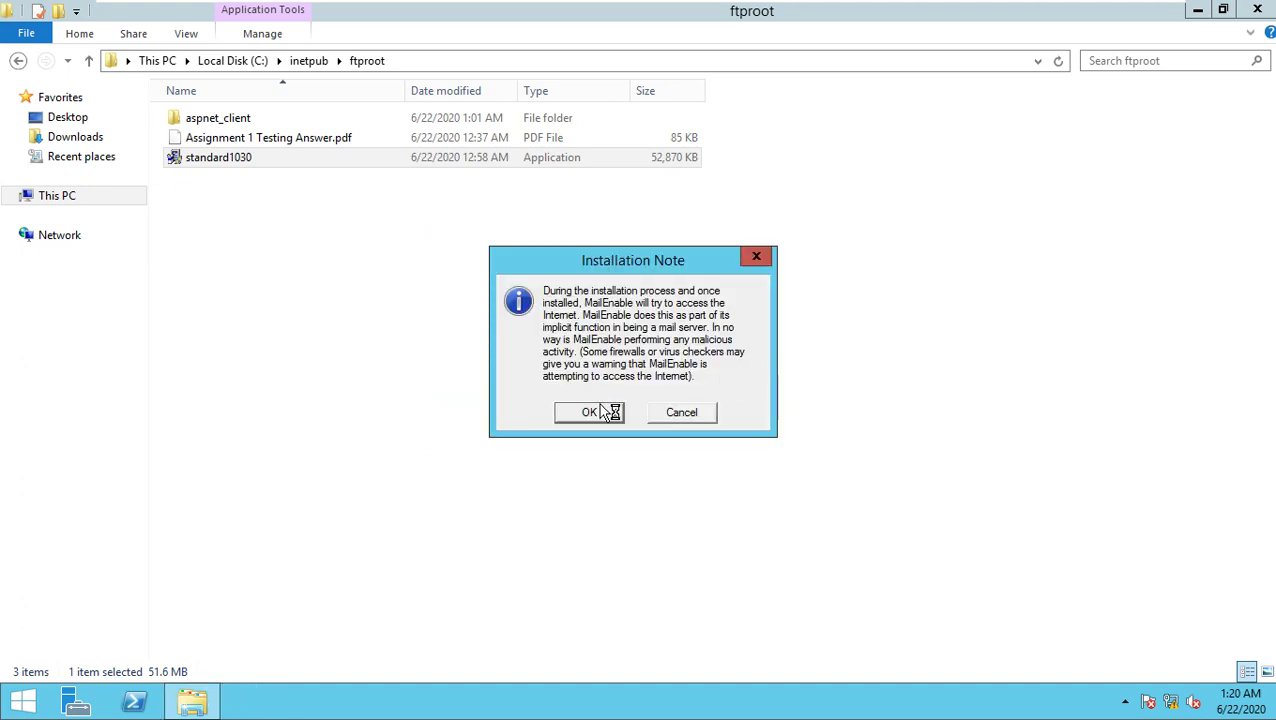
{"action": "left_click", "coordinate": [600, 414]}
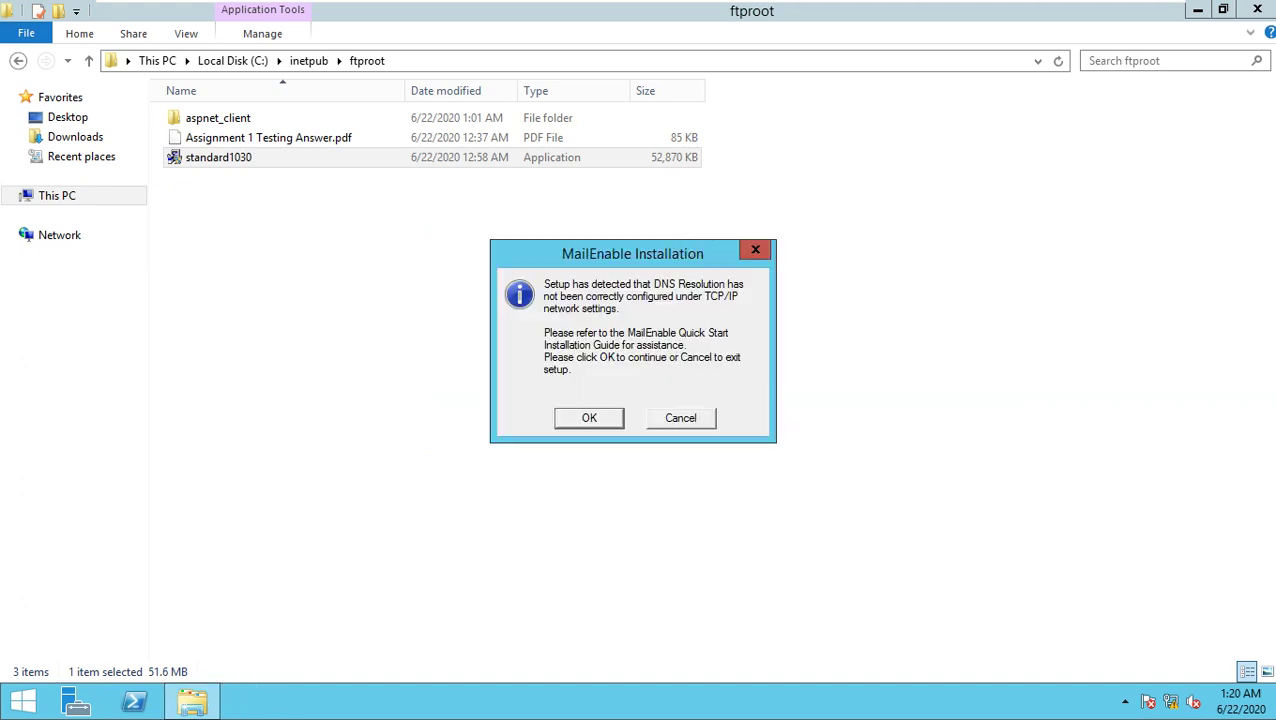
{"action": "left_click", "coordinate": [599, 417]}
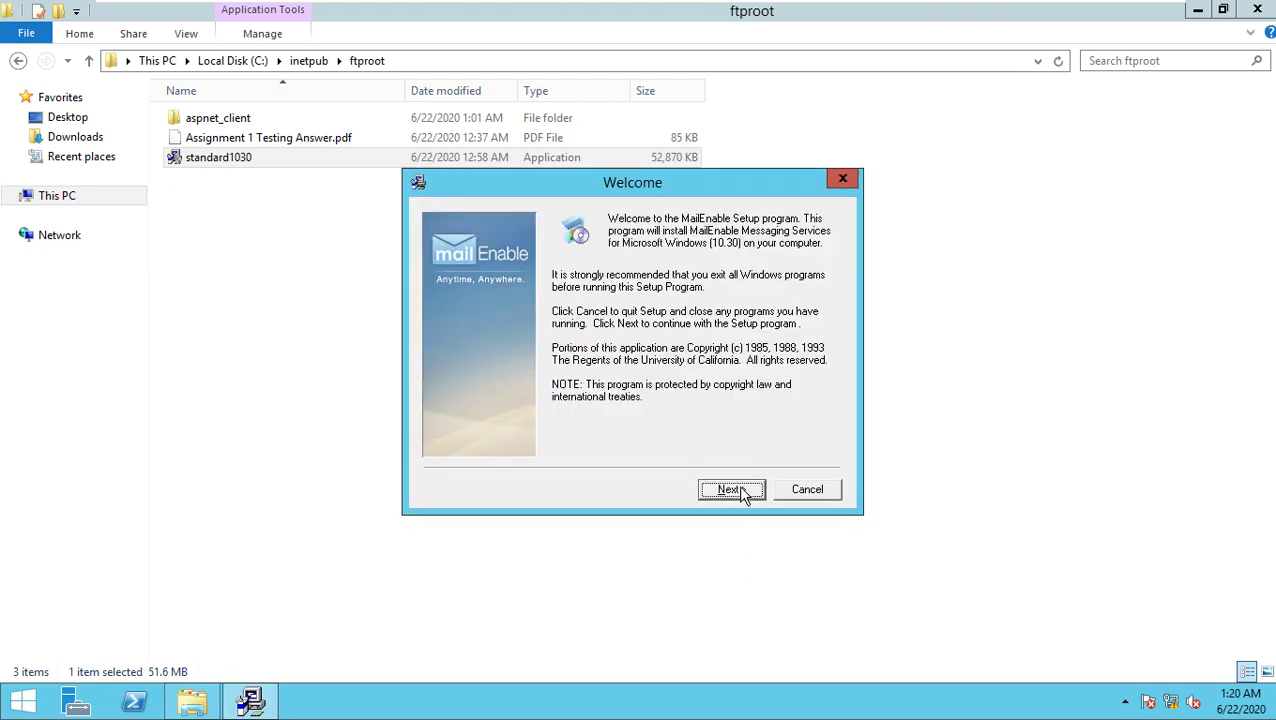
Step: Enter owner Name 'User' and Company 'Home' in the setup registration page
{"action": "left_click", "coordinate": [738, 490]}
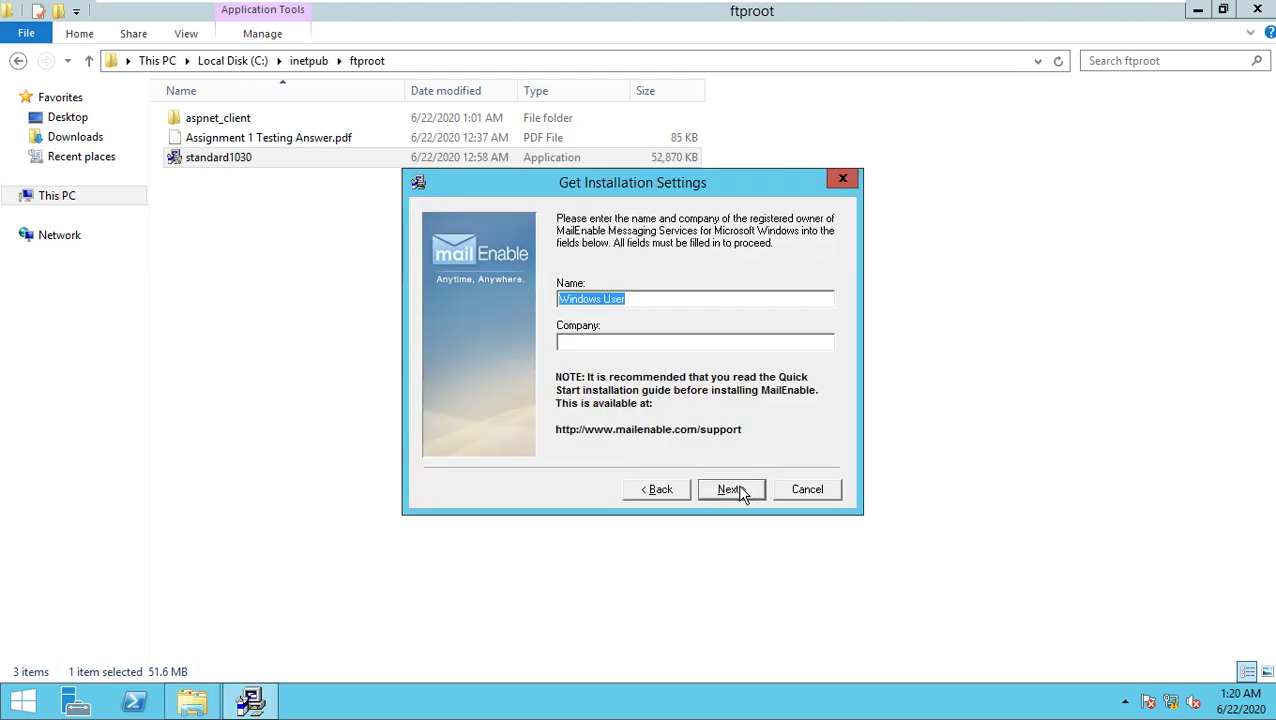
{"action": "left_click", "coordinate": [738, 490]}
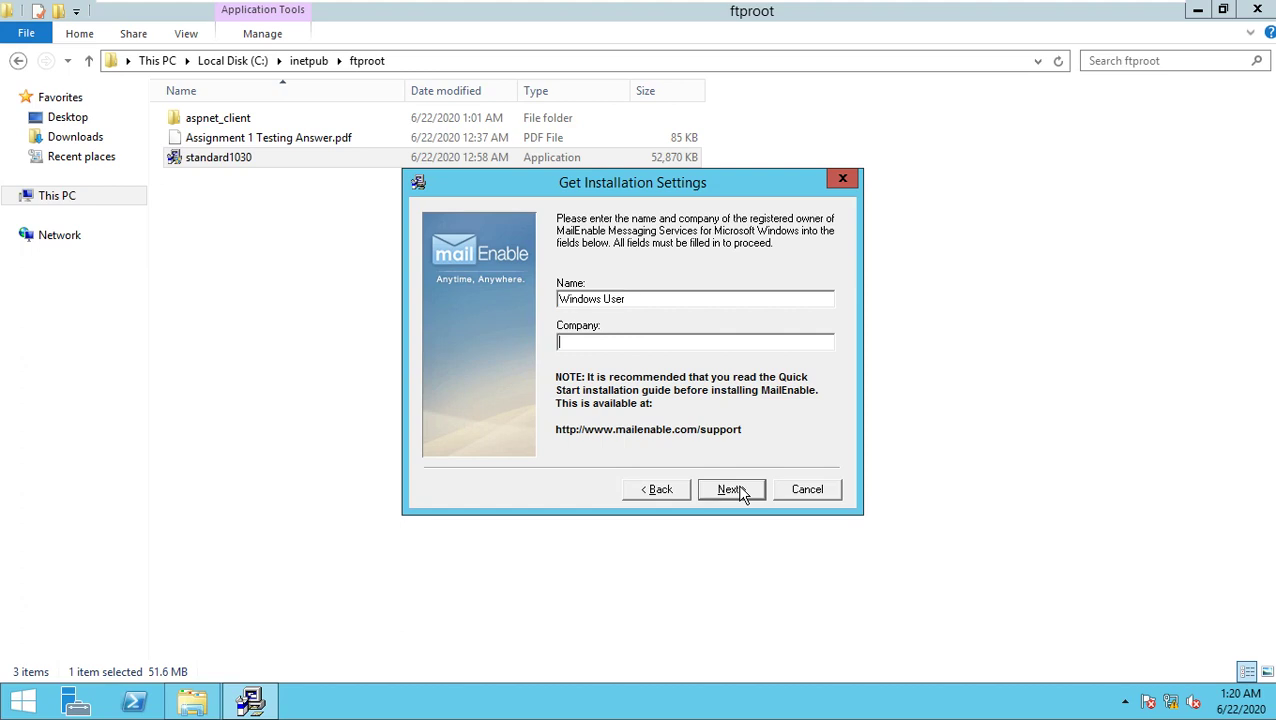
{"action": "type", "text": "Home"}
{"action": "key", "text": "shift+Tab"}
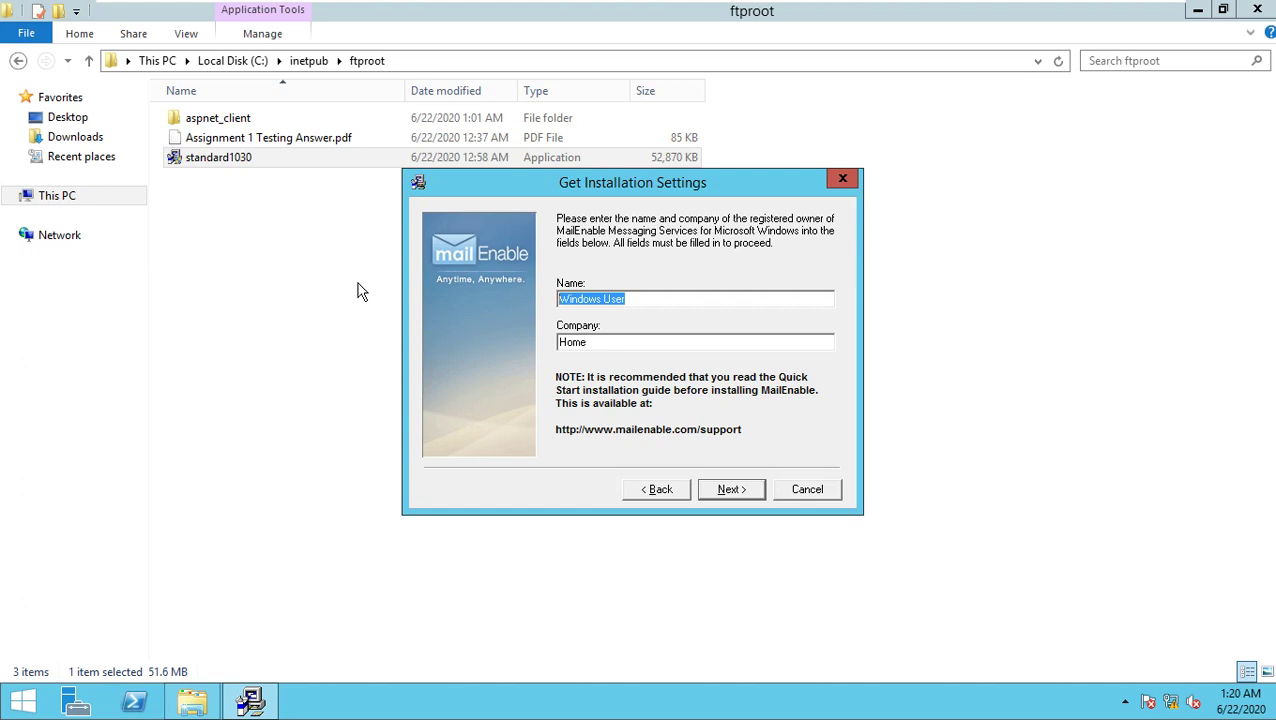
{"action": "type", "text": "User"}
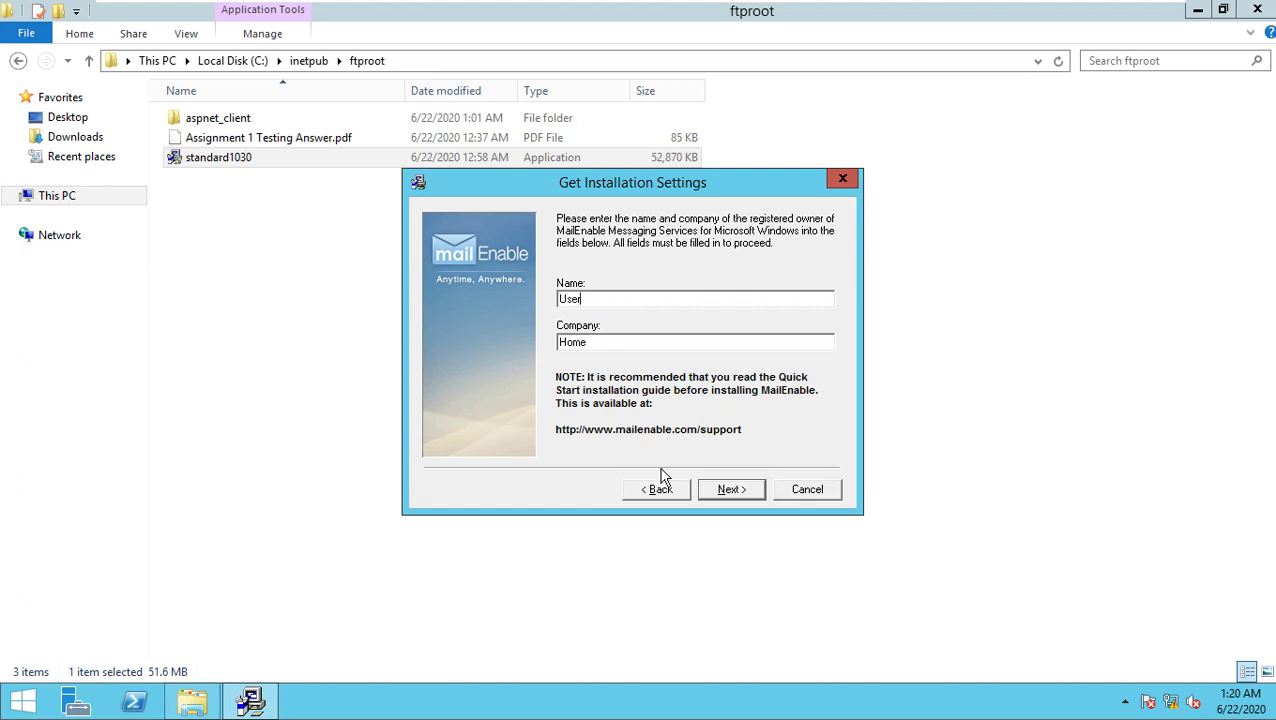
{"action": "left_click", "coordinate": [731, 490]}
Step: Accept the terms, keeping all components, the Mail Enable program group and default locations
{"action": "left_click", "coordinate": [733, 492]}
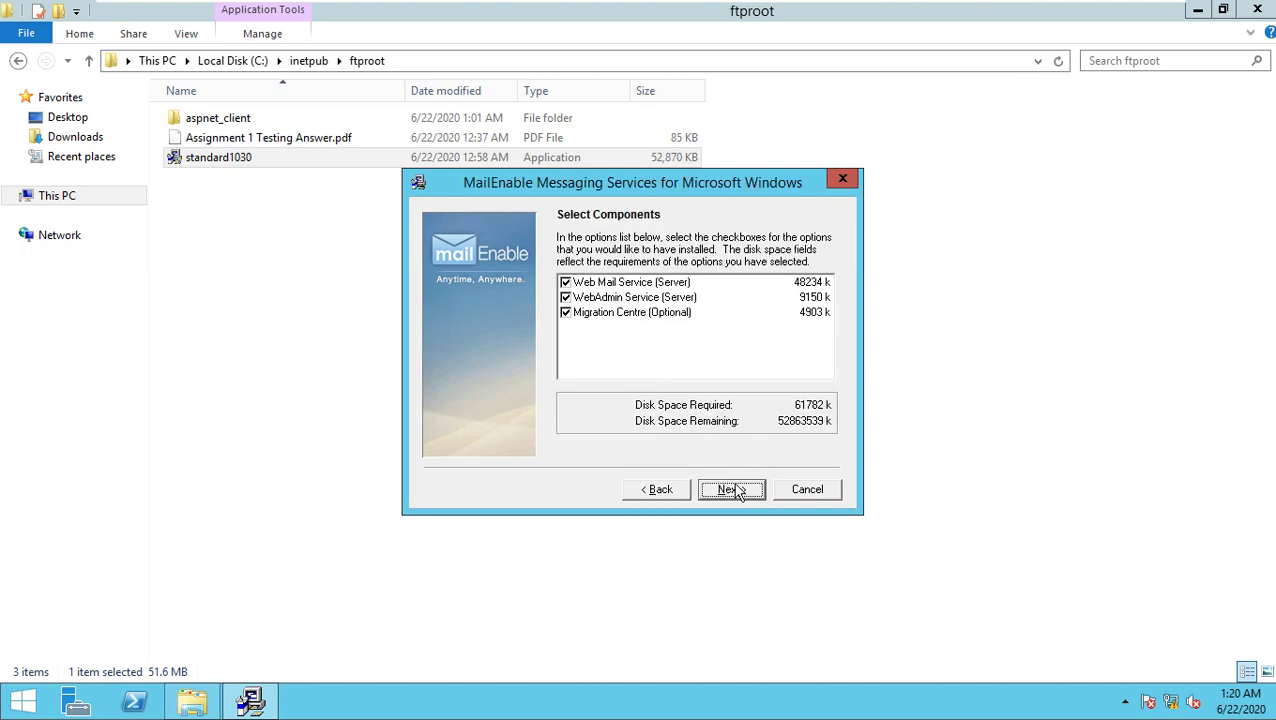
{"action": "left_click", "coordinate": [733, 492]}
{"action": "left_click", "coordinate": [733, 492]}
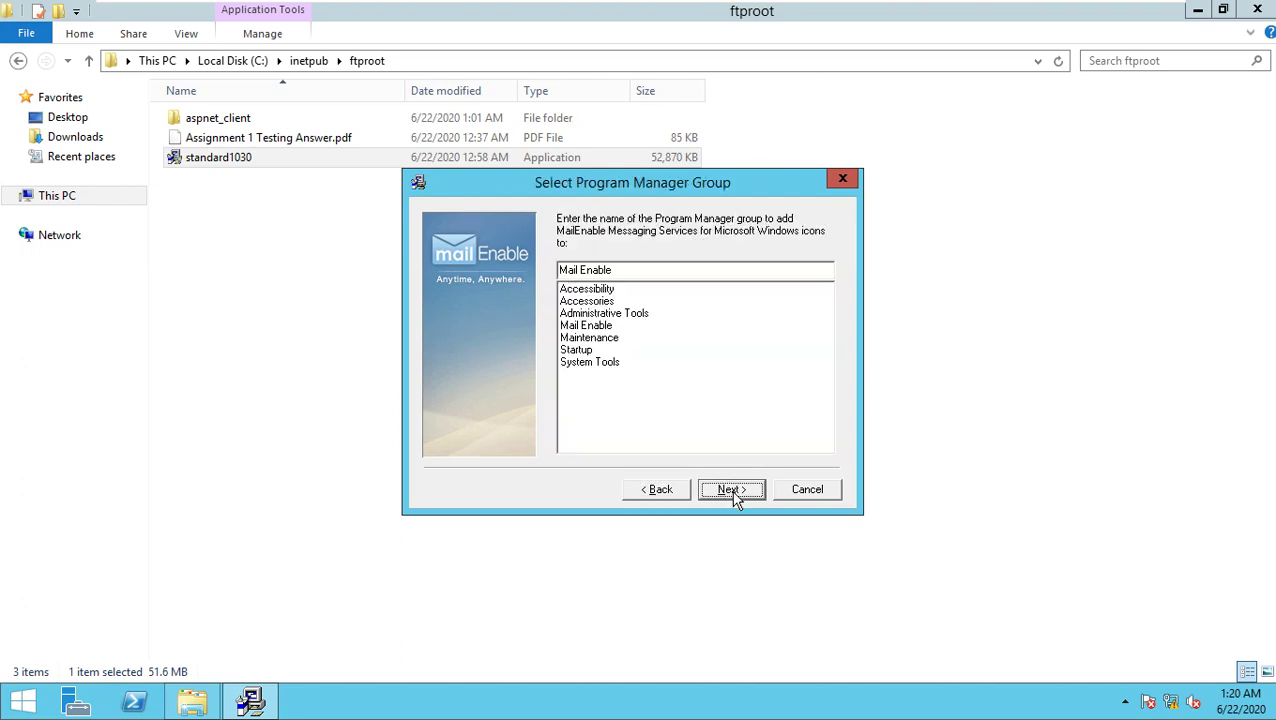
{"action": "left_click", "coordinate": [733, 492]}
{"action": "left_click", "coordinate": [733, 492]}
{"action": "left_click", "coordinate": [733, 492]}
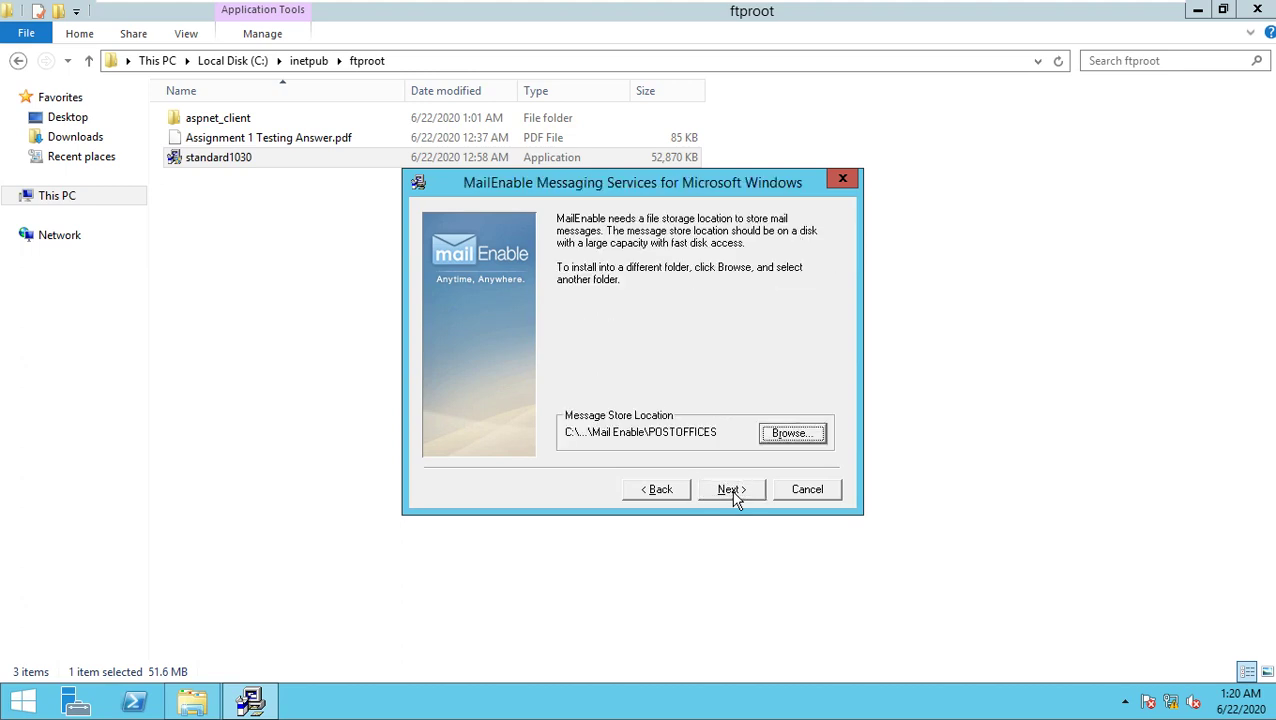
Step: Name the post office SST with a new postmaster password, keeping the default message store
{"action": "left_click", "coordinate": [673, 500]}
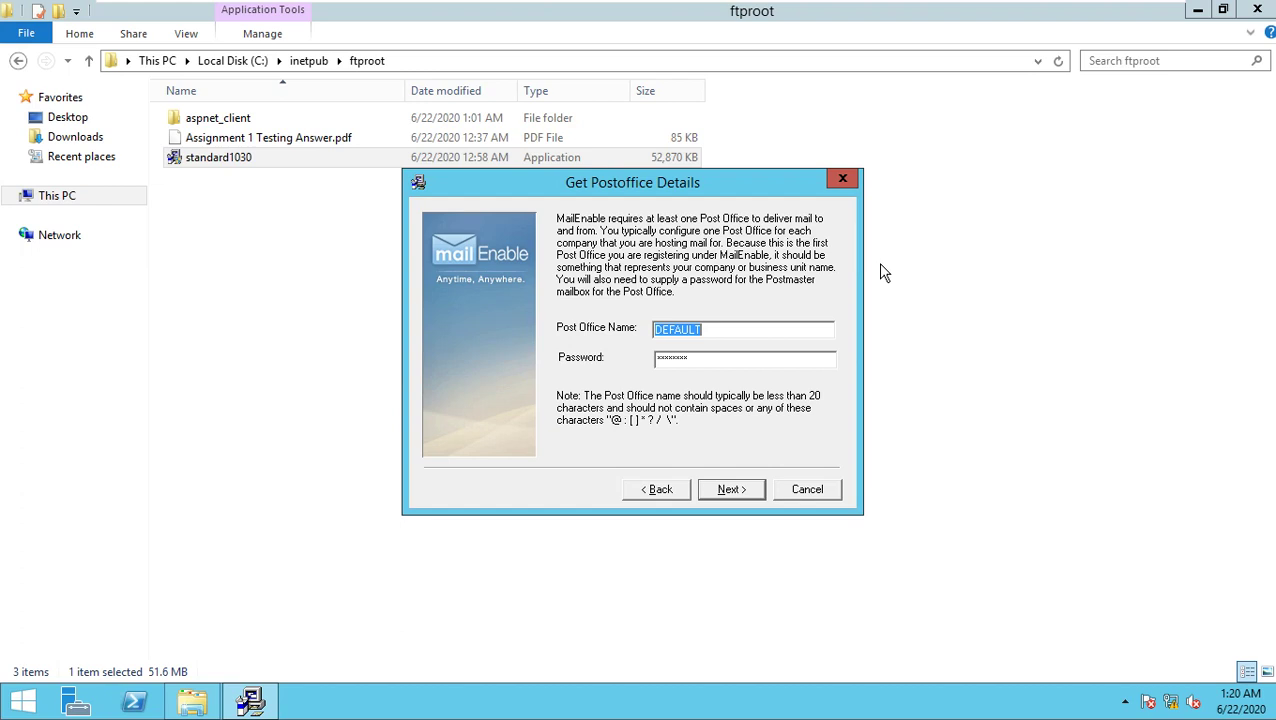
{"action": "type", "text": "SST"}
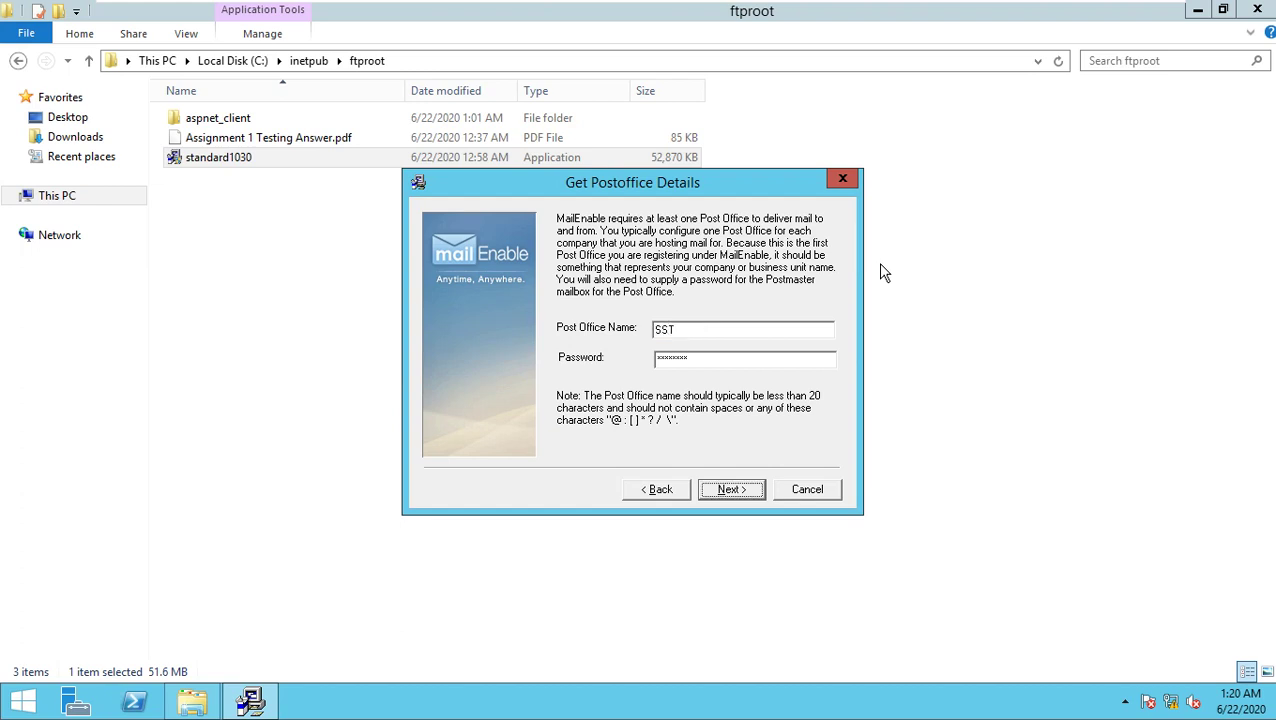
{"action": "key", "text": "Tab"}
{"action": "key", "text": "Tab"}
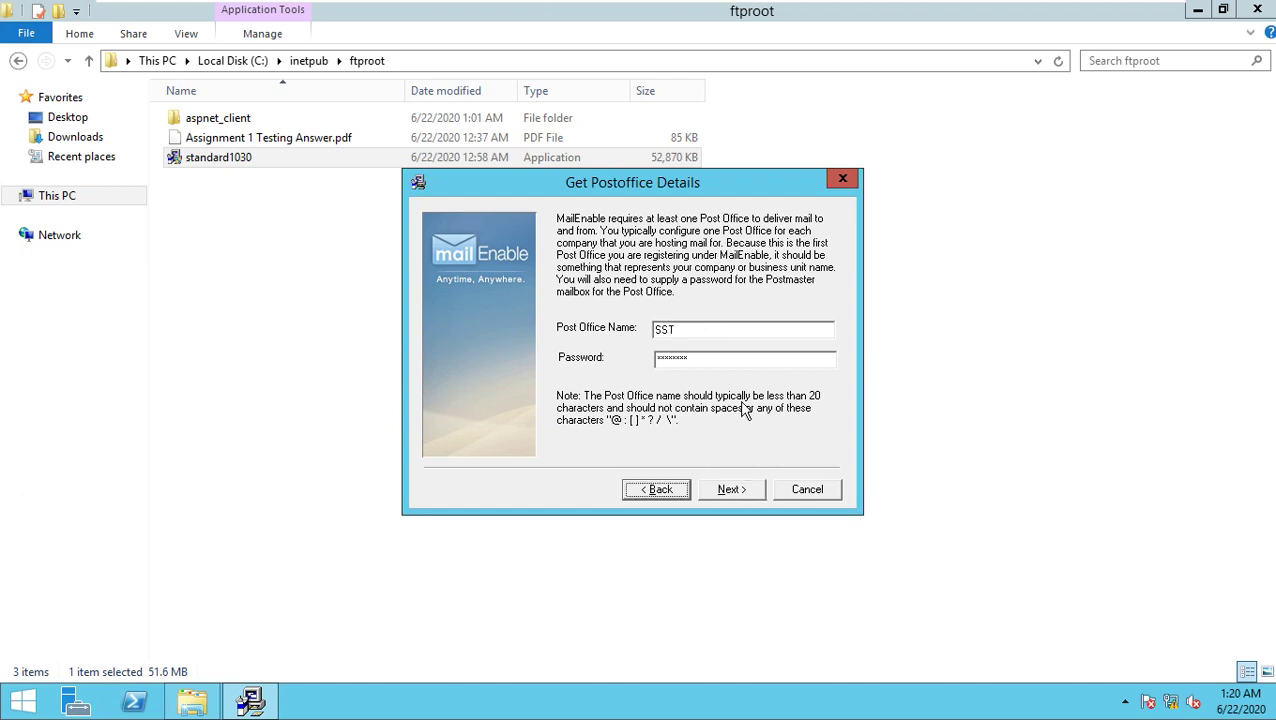
{"action": "double_click", "coordinate": [733, 366]}
{"action": "key", "text": "BackSpace"}
{"action": "type", "text": "*******"}
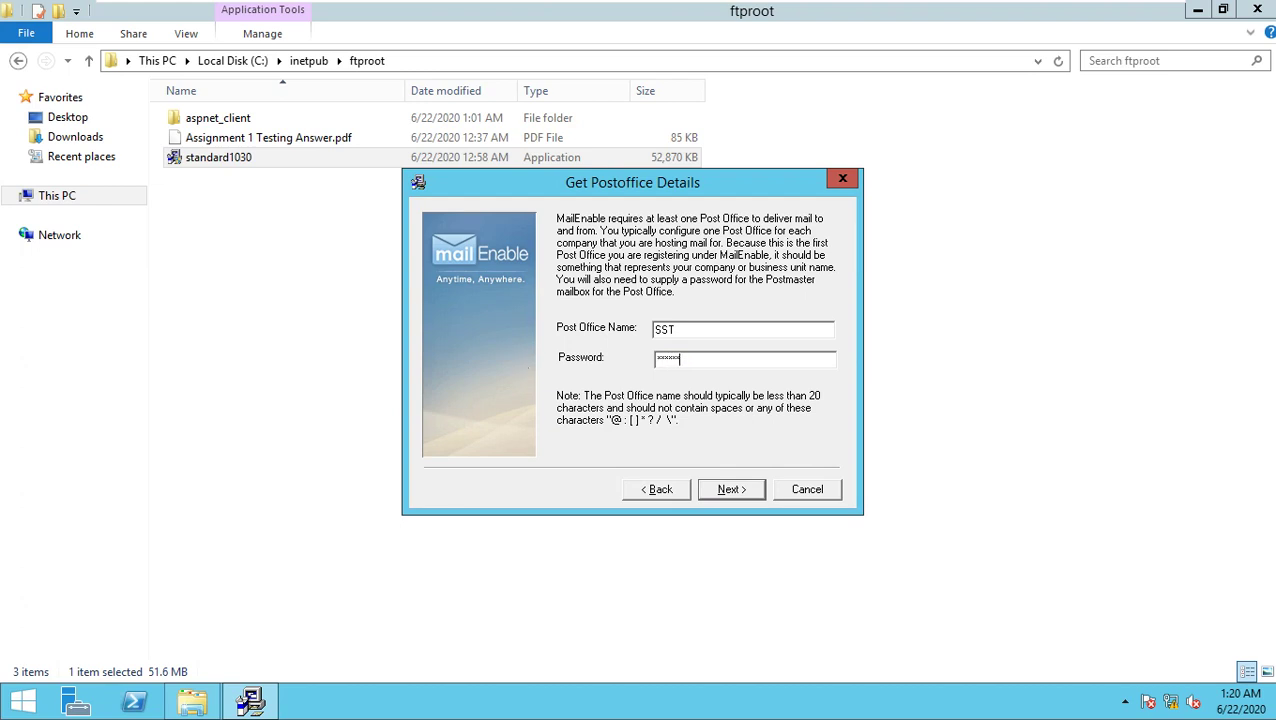
{"action": "type", "text": "*"}
{"action": "left_click", "coordinate": [730, 488]}
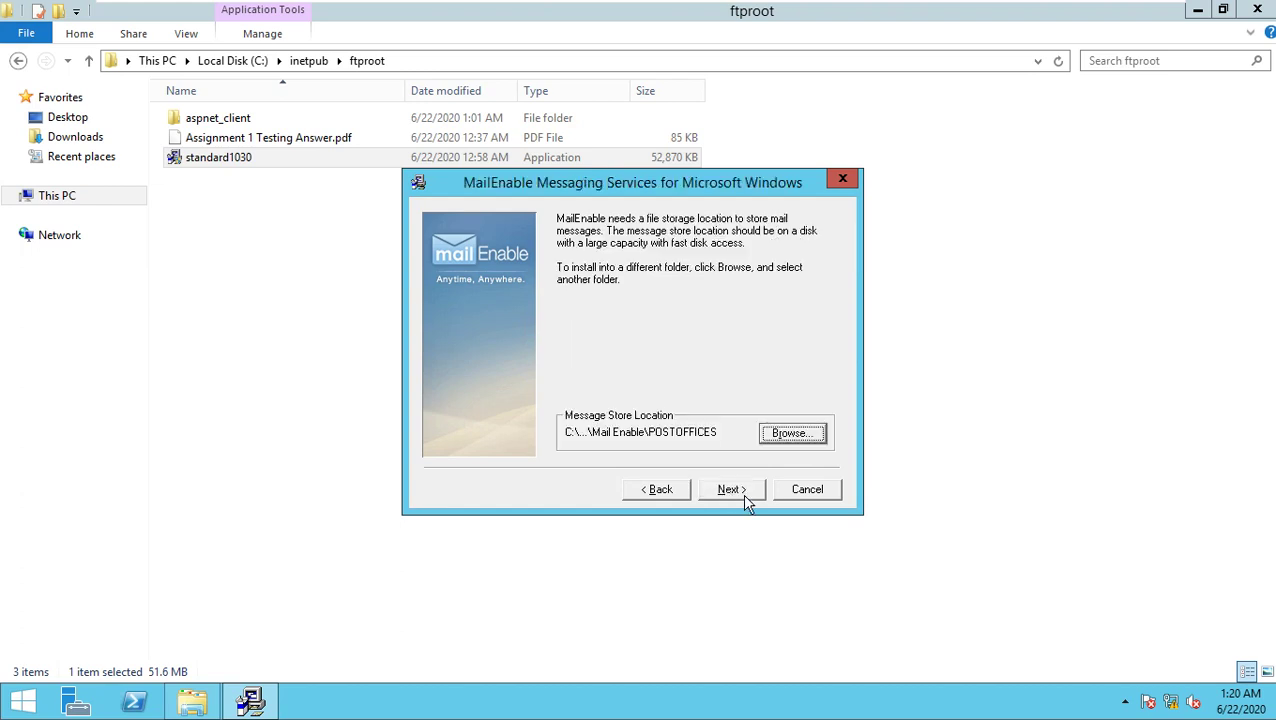
{"action": "left_click", "coordinate": [732, 489]}
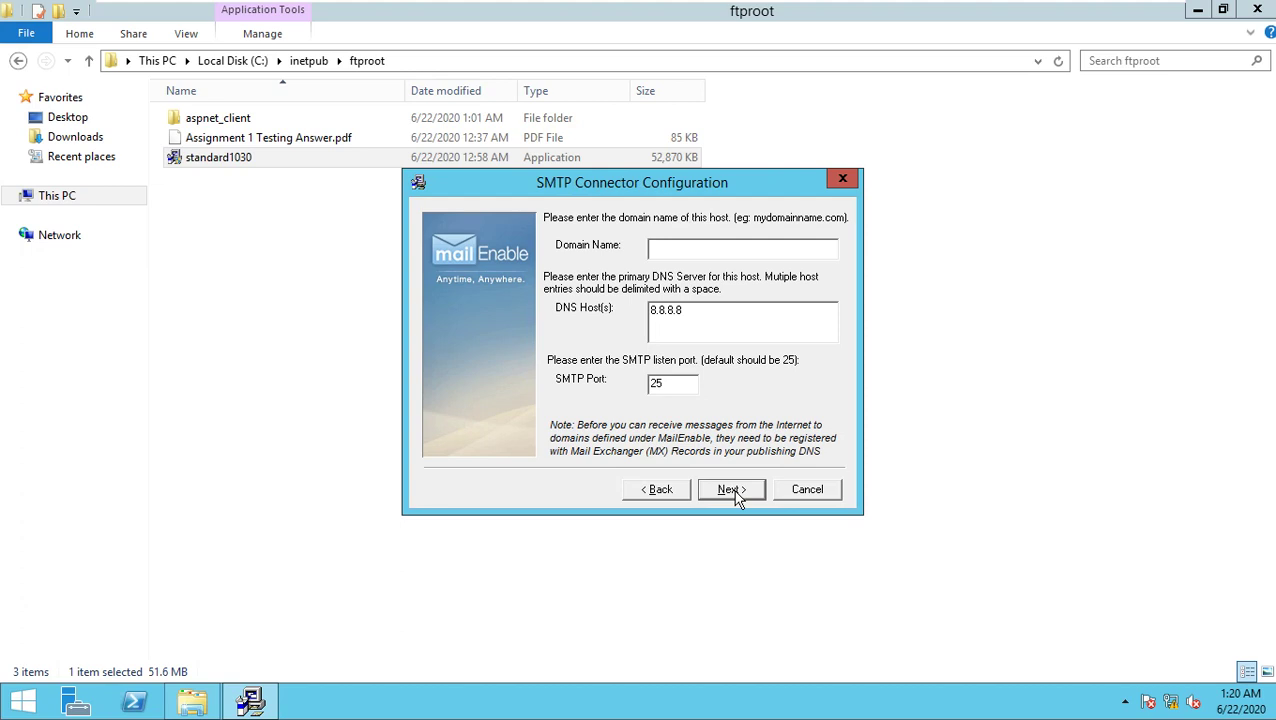
Step: Set domain sst-cambodia.com, replace DNS host 8.8.8.8 with 192.168.9.9, and start installing
{"action": "type", "text": "sst-cambodia.com"}
{"action": "left_click_drag", "start_coordinate": [697, 313], "coordinate": [543, 322]}
{"action": "type", "text": "192"}
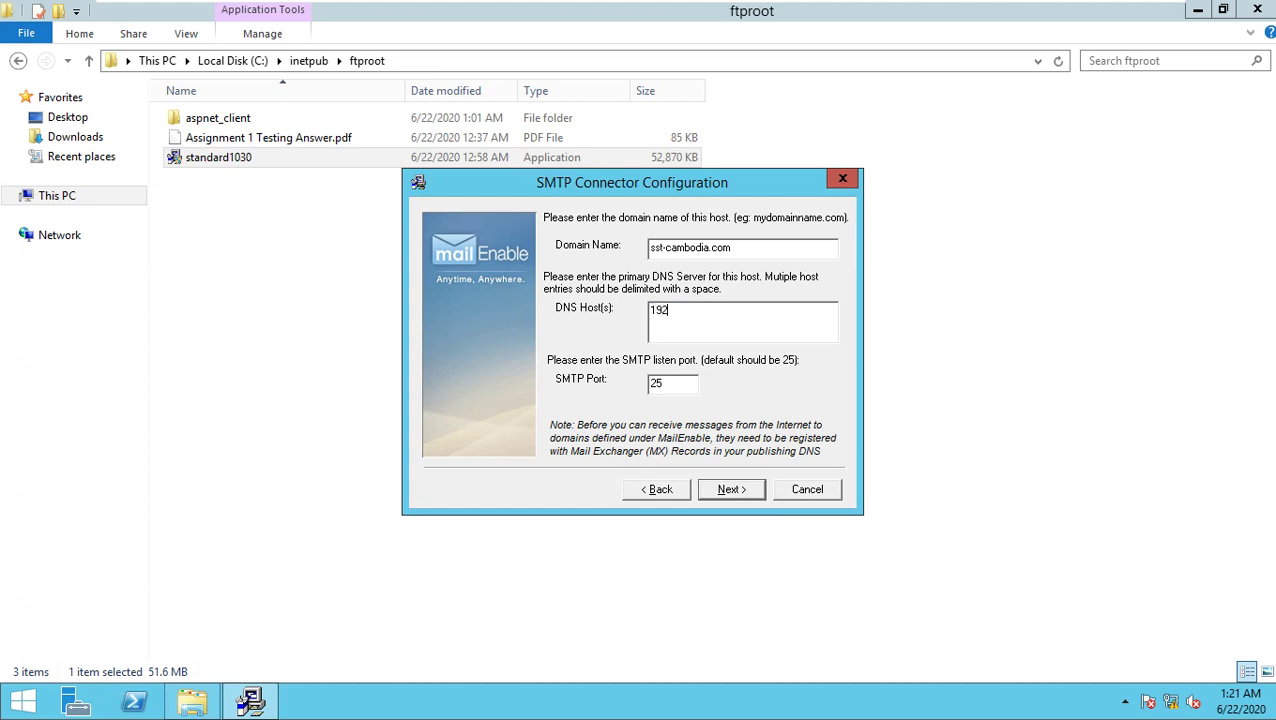
{"action": "type", "text": ".168.9.9"}
{"action": "left_click", "coordinate": [748, 492]}
{"action": "left_click", "coordinate": [731, 489]}
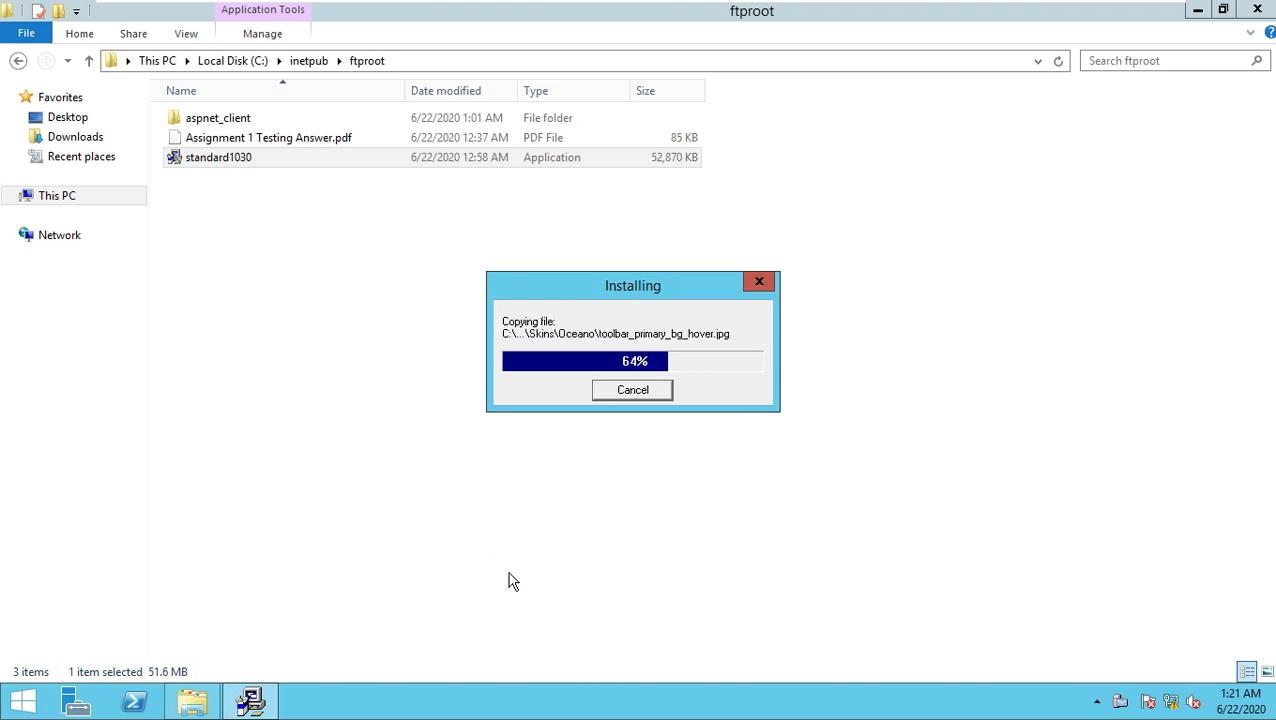
Step: Open the Server Manager dashboard while MailEnable Setup copies its files
{"action": "left_click", "coordinate": [80, 706]}
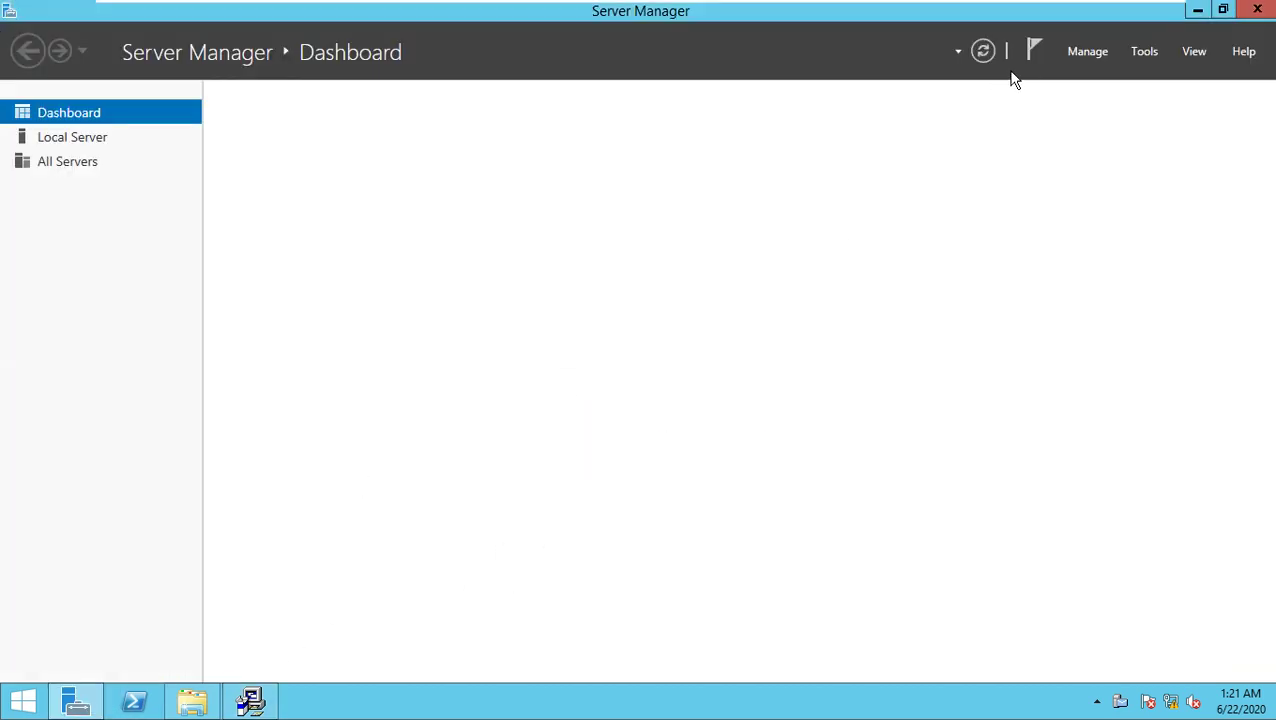
Step: Check the sst-cambodia.com zone in DNS Manager, then close DNS Manager and Server Manager
{"action": "left_click", "coordinate": [1145, 52]}
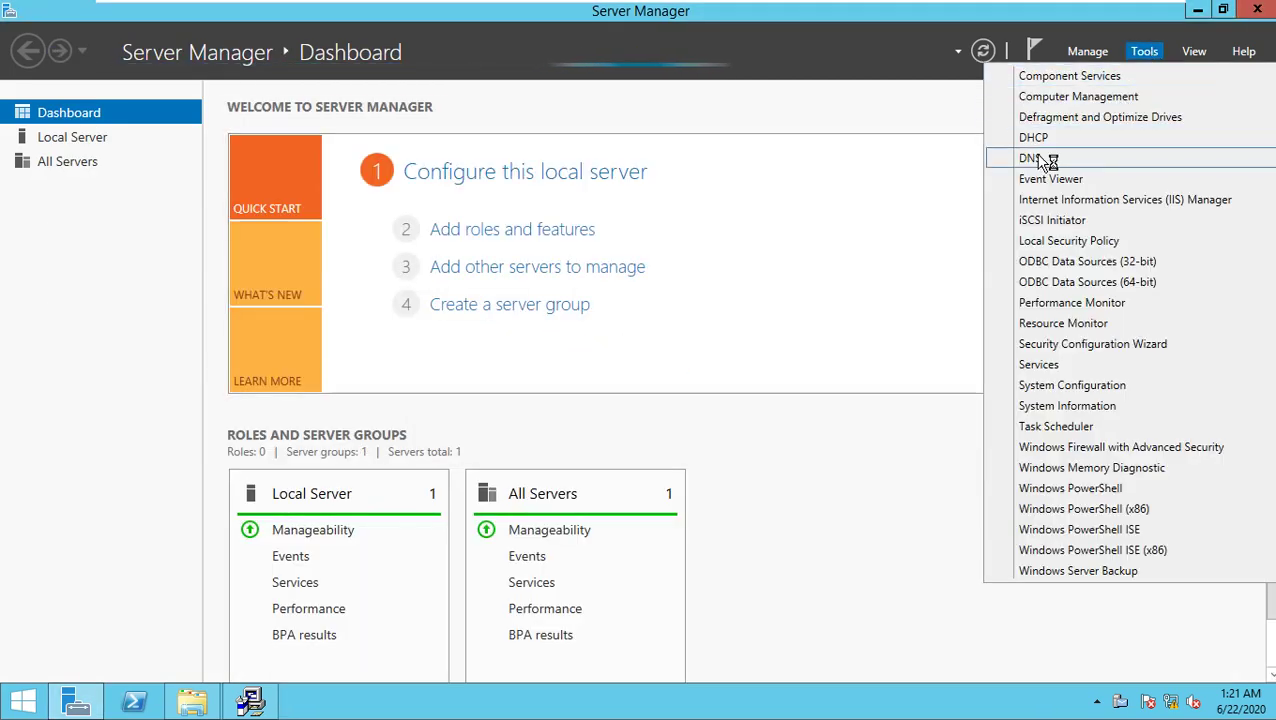
{"action": "left_click", "coordinate": [1047, 162]}
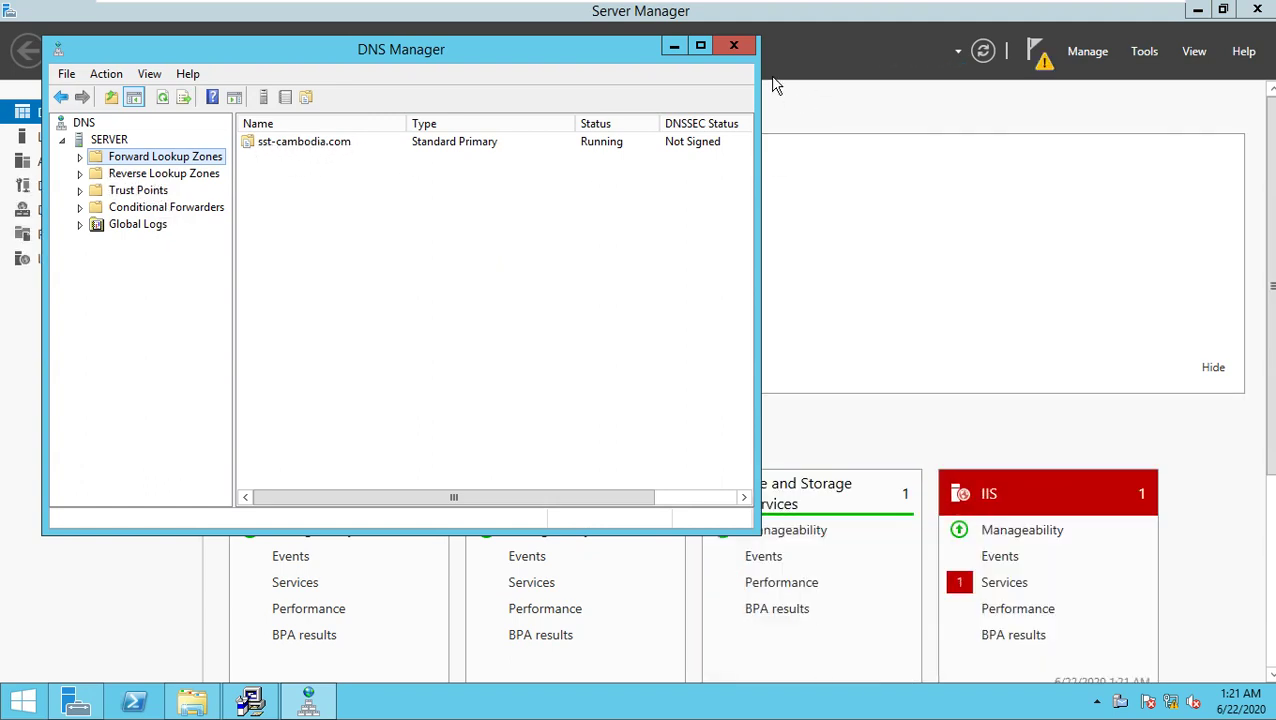
{"action": "left_click", "coordinate": [733, 48]}
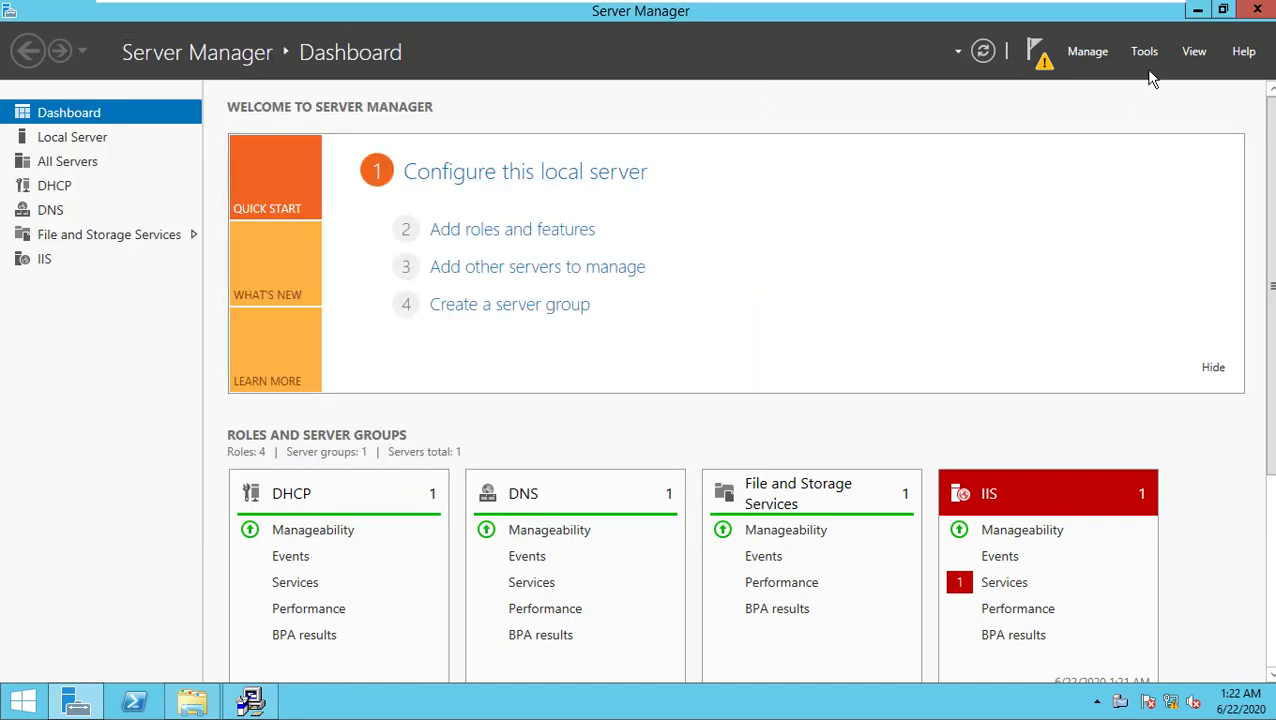
{"action": "left_click", "coordinate": [1262, 12]}
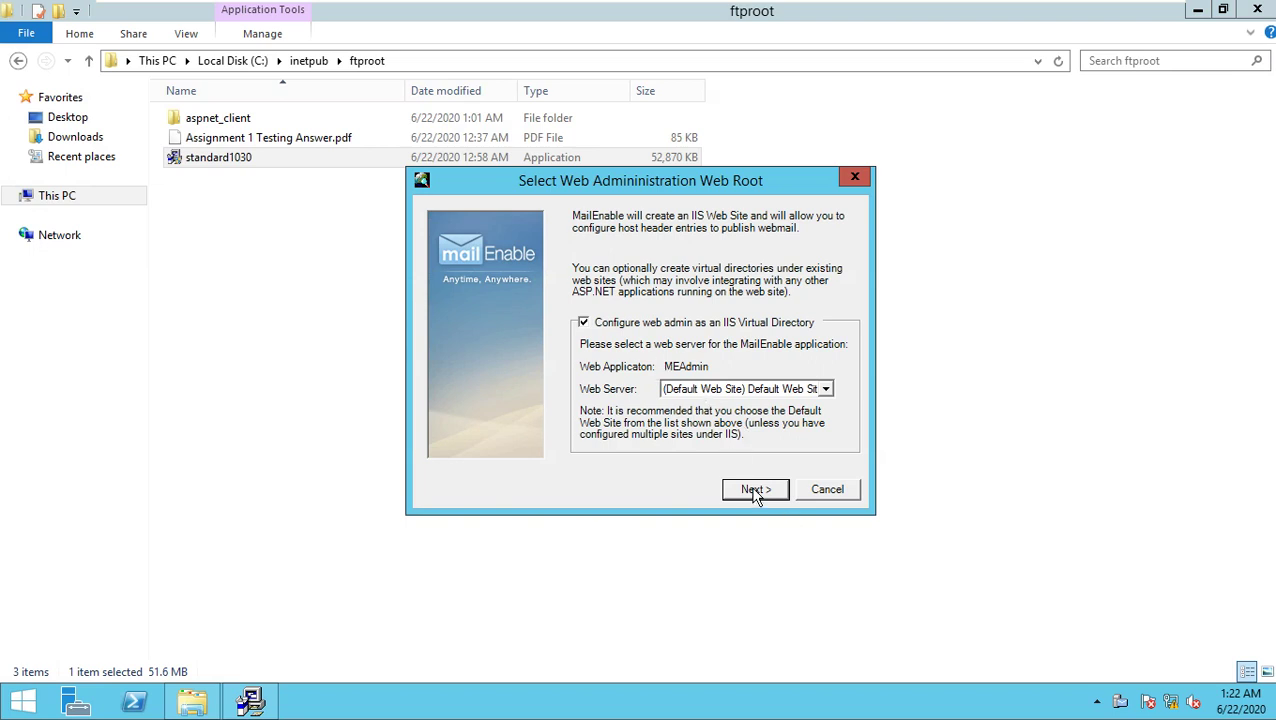
Step: Keep Default Web Site as the web admin root and let installation reach Installation Complete
{"action": "left_click", "coordinate": [755, 490]}
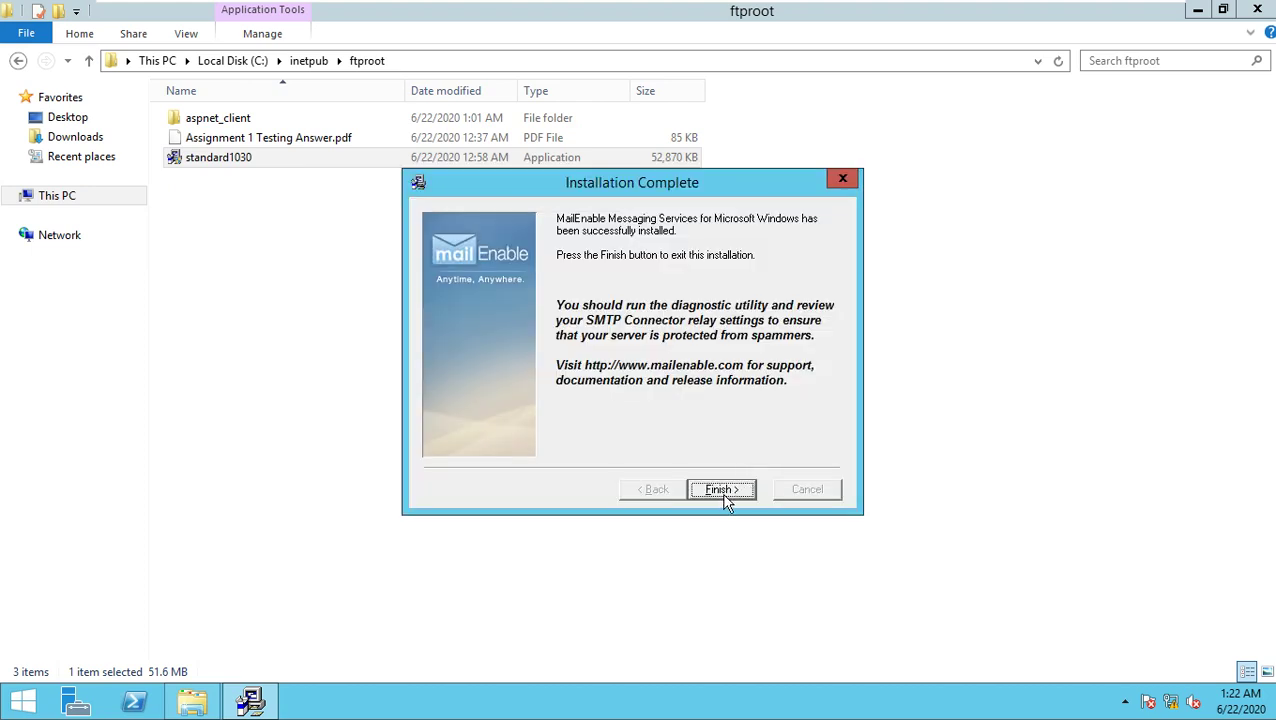
Step: Finish setup, close the MailEnable website, minimize ftproot, and return to Server Manager's dashboard
{"action": "left_click", "coordinate": [722, 492]}
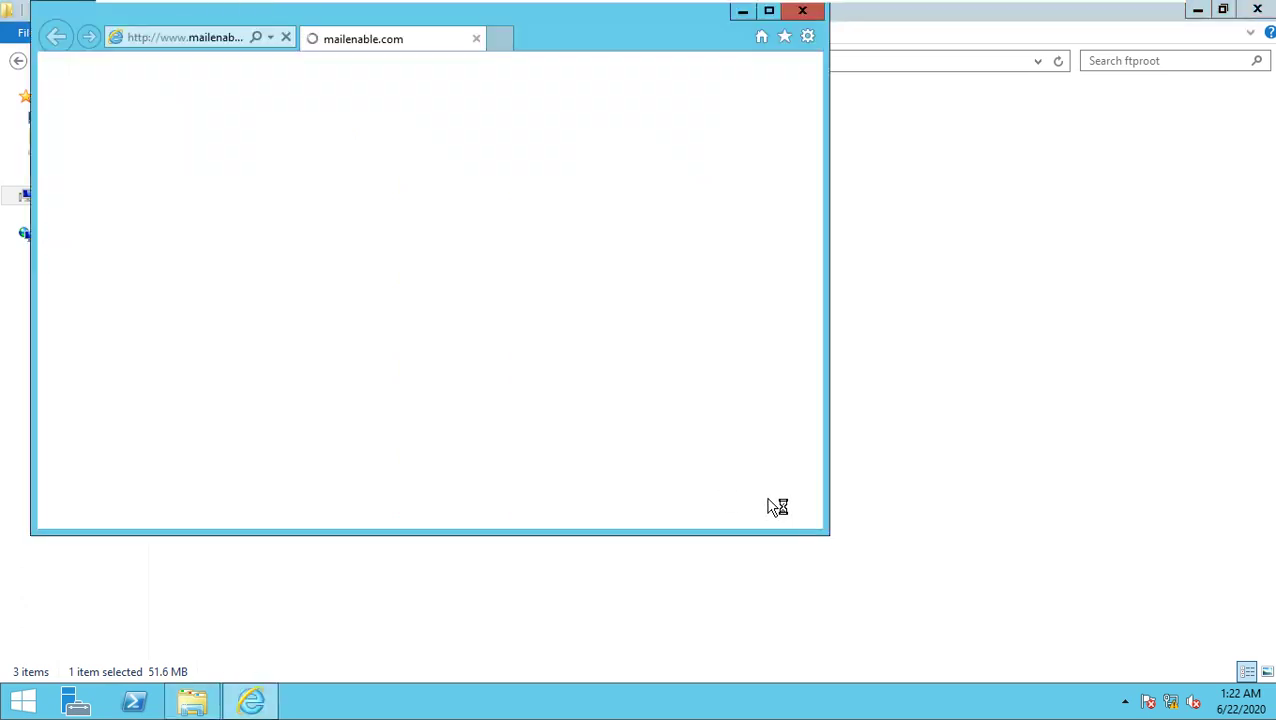
{"action": "left_click", "coordinate": [803, 11]}
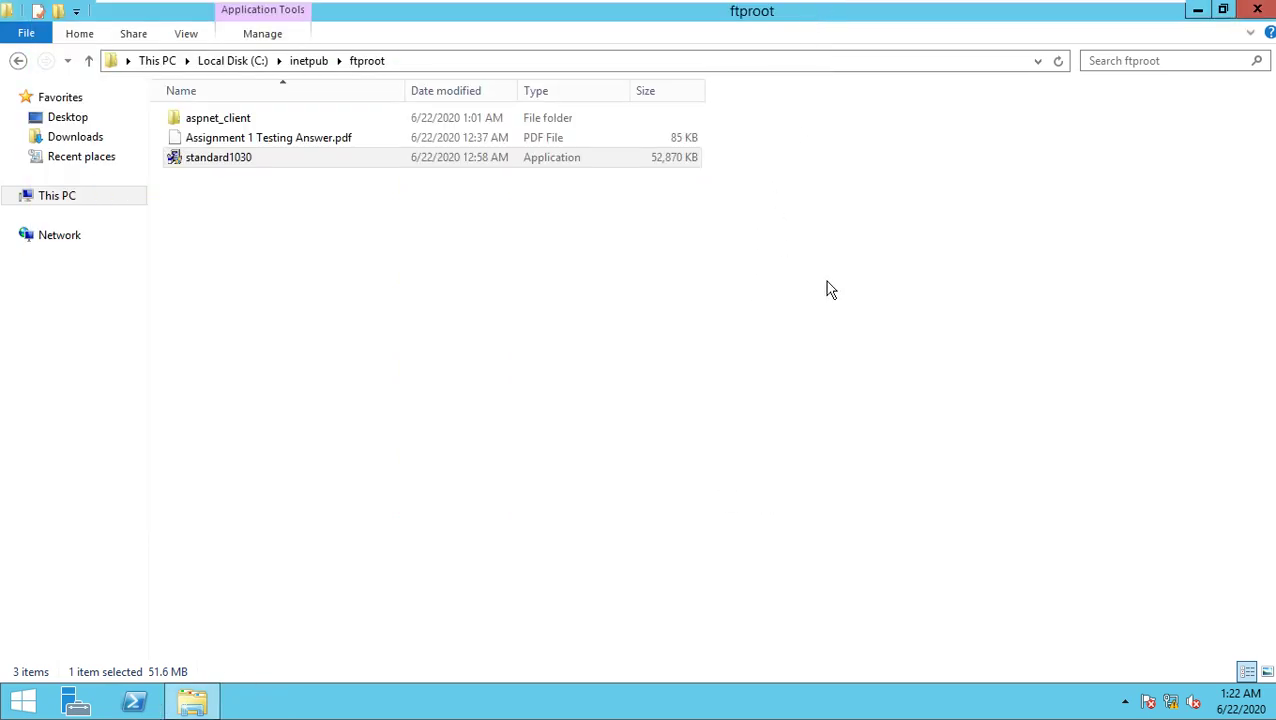
{"action": "left_click", "coordinate": [1197, 11]}
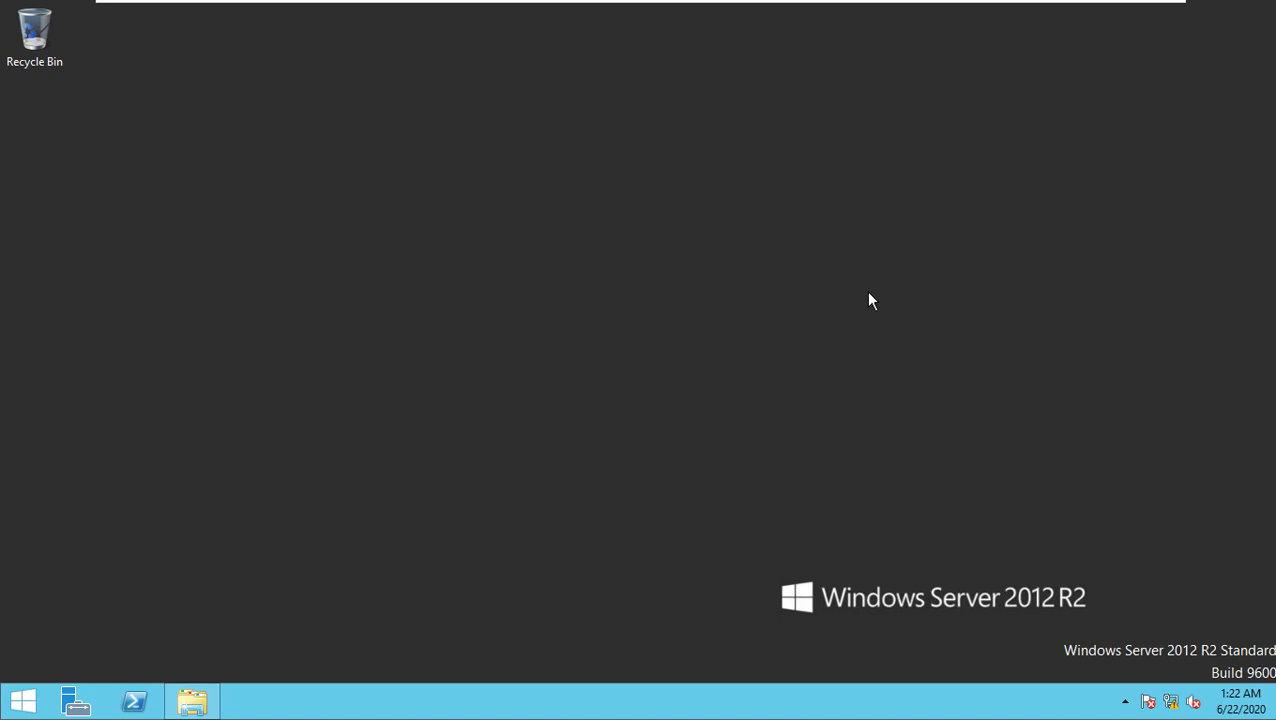
{"action": "left_click", "coordinate": [76, 701]}
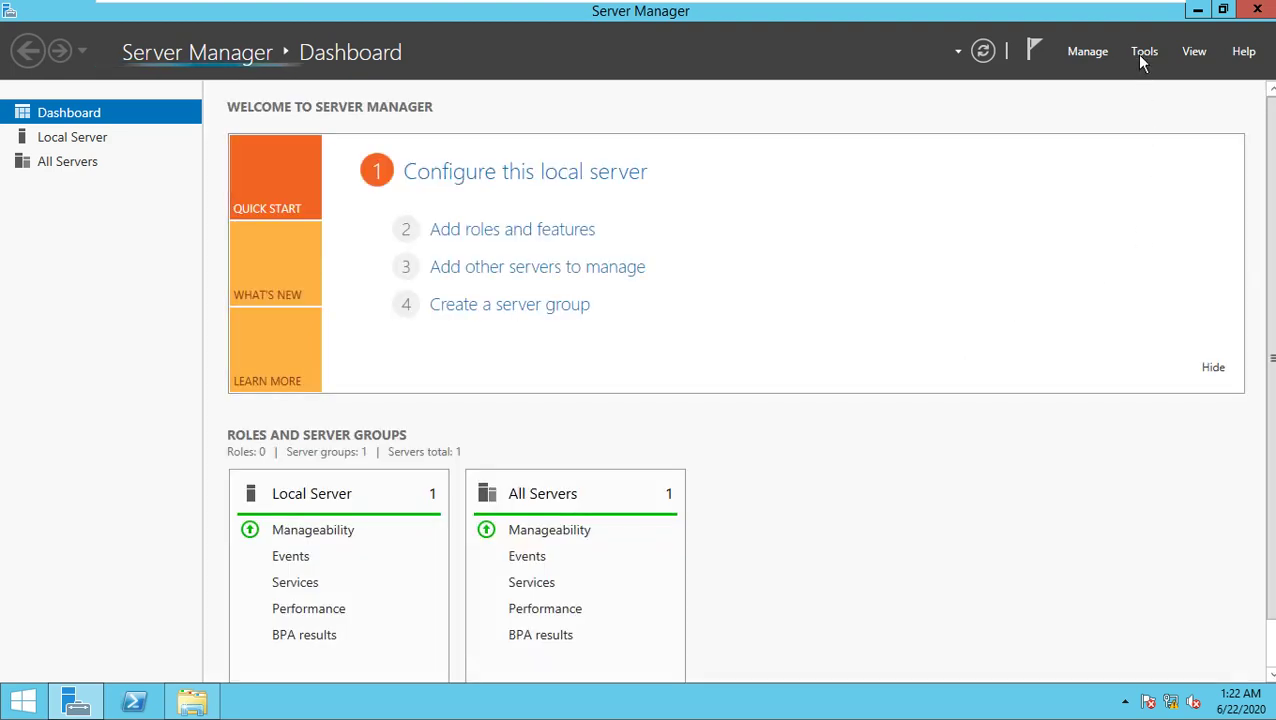
Step: Launch IIS Manager maximized, expand the server's Sites, and open the MailEnable WebMail site
{"action": "left_click", "coordinate": [1140, 52]}
{"action": "left_click", "coordinate": [1146, 199]}
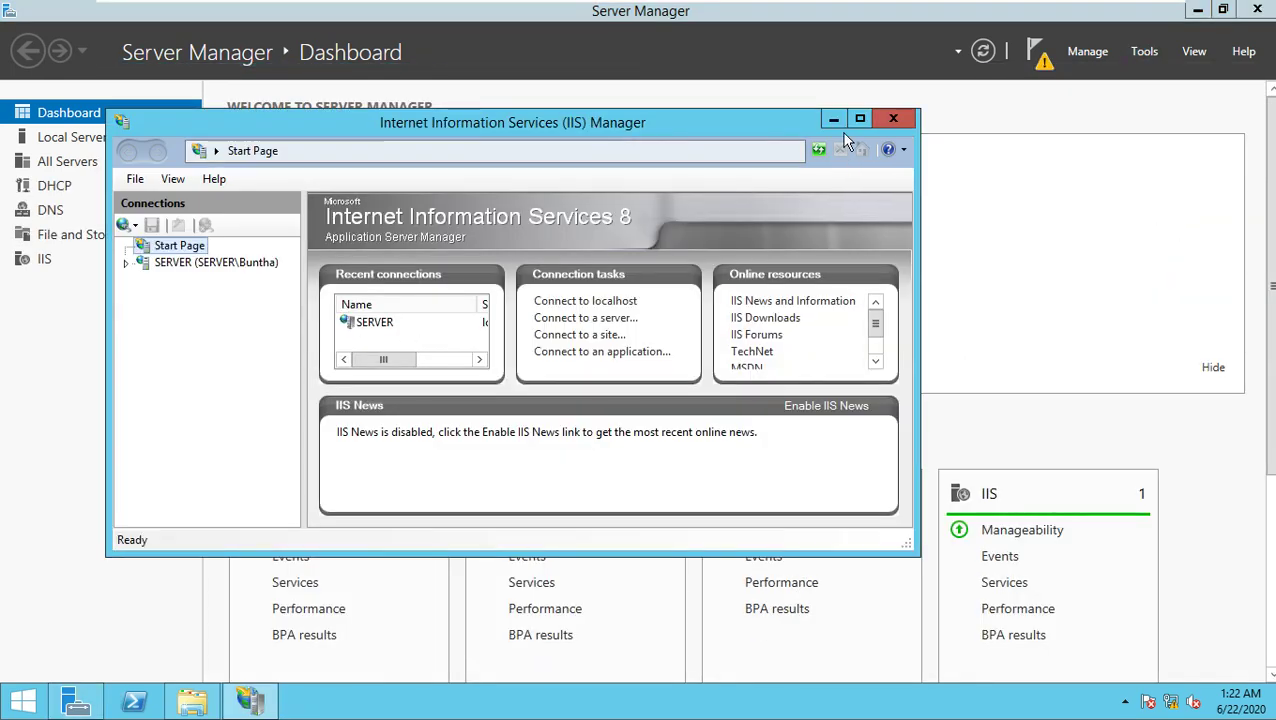
{"action": "left_click", "coordinate": [860, 121]}
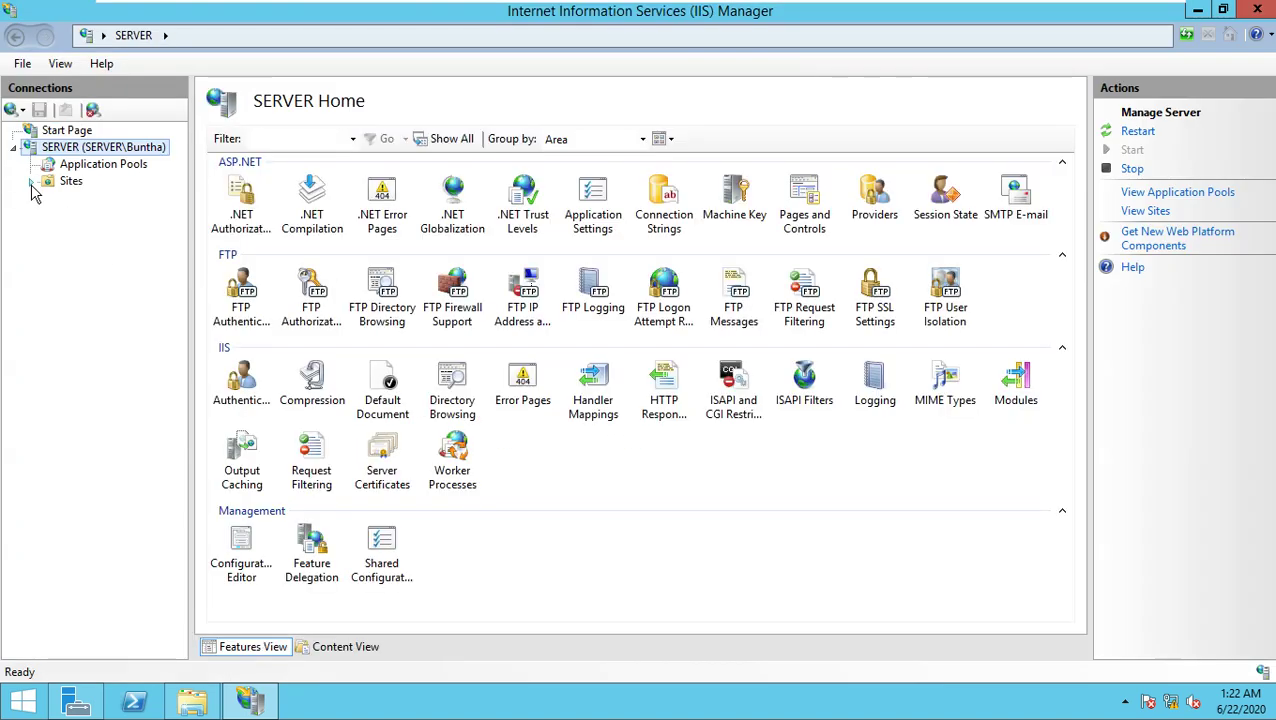
{"action": "left_click", "coordinate": [32, 183]}
{"action": "left_click_drag", "start_coordinate": [190, 272], "coordinate": [238, 272]}
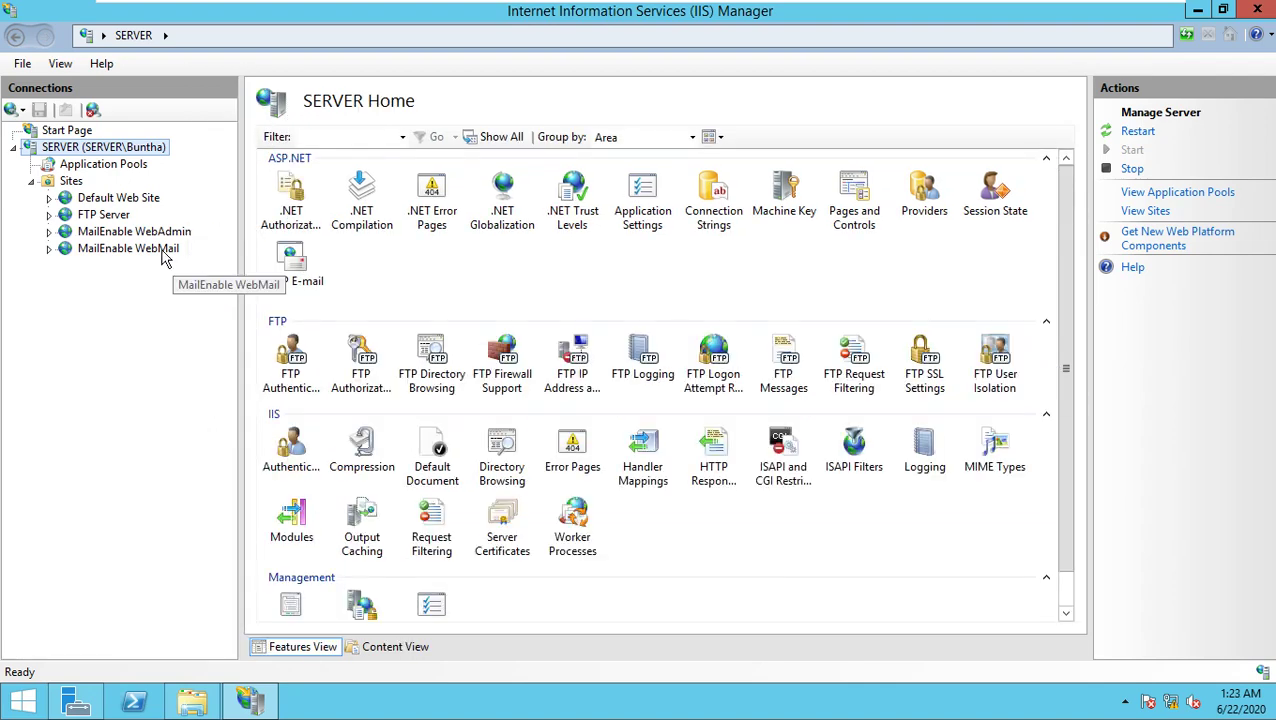
{"action": "left_click", "coordinate": [130, 248]}
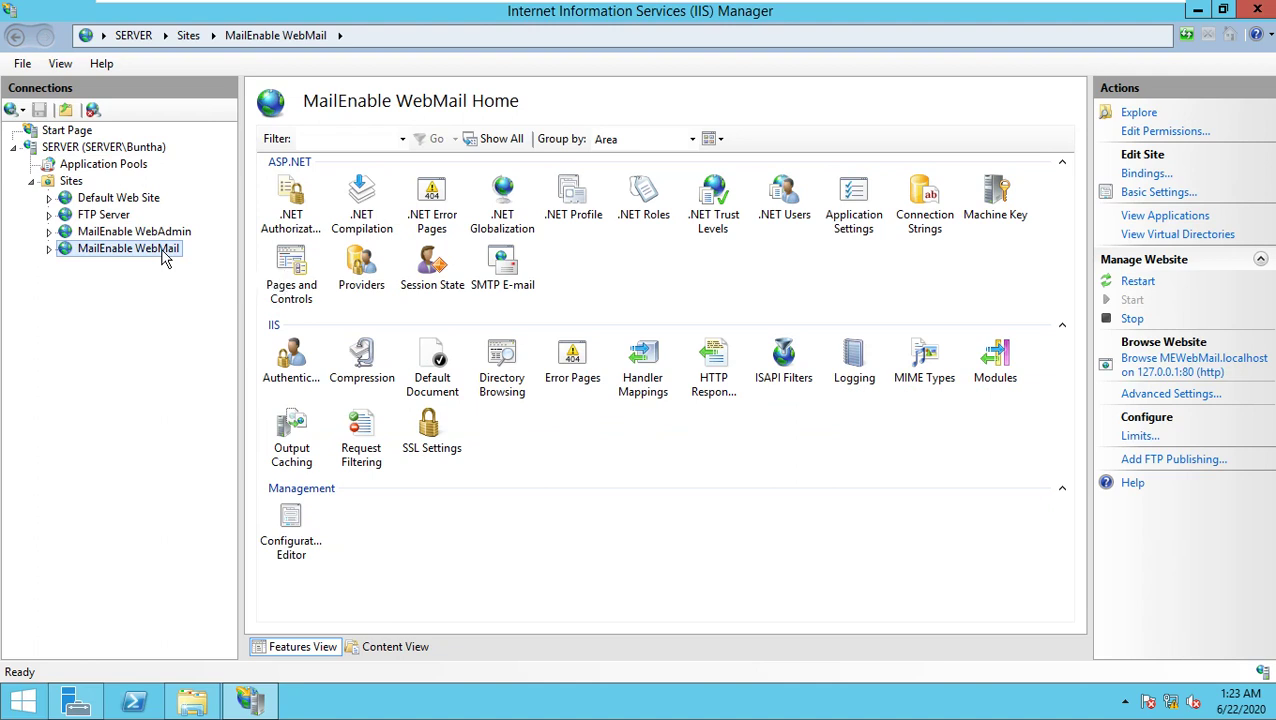
Step: Add a new binding to the MailEnable WebMail site on IP address 192.168.9.9
{"action": "right_click", "coordinate": [167, 258]}
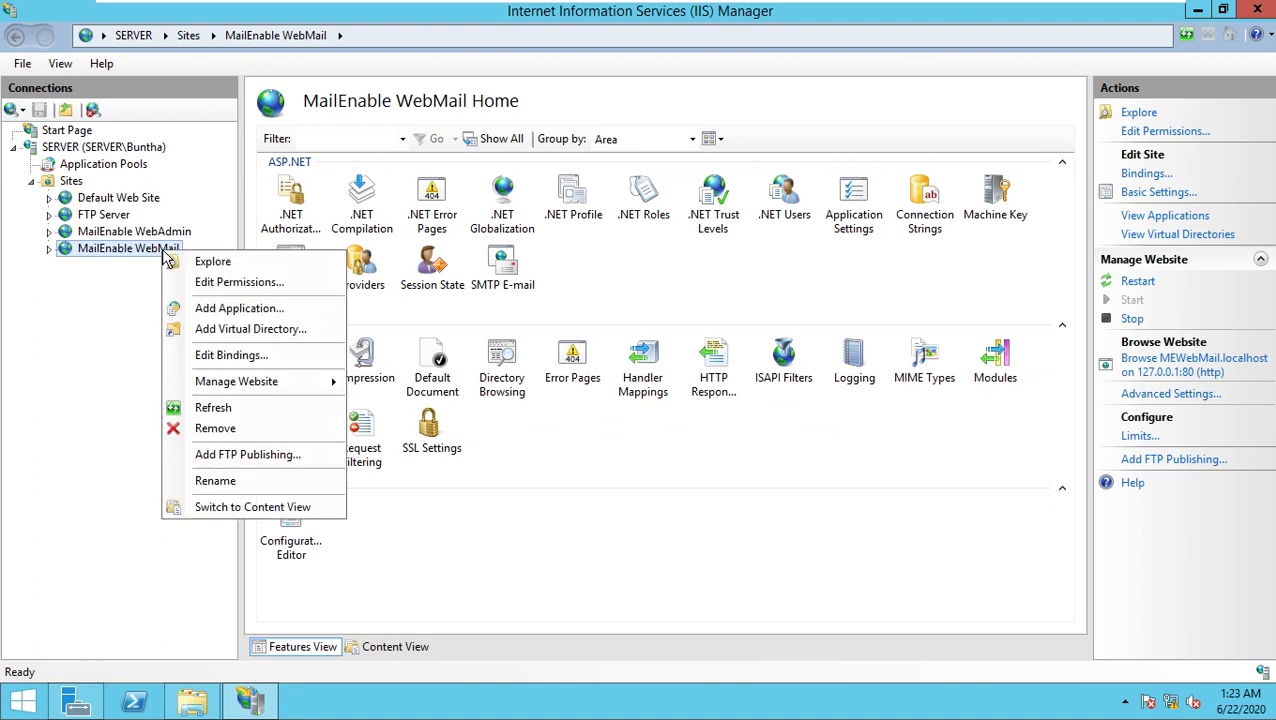
{"action": "left_click", "coordinate": [230, 356]}
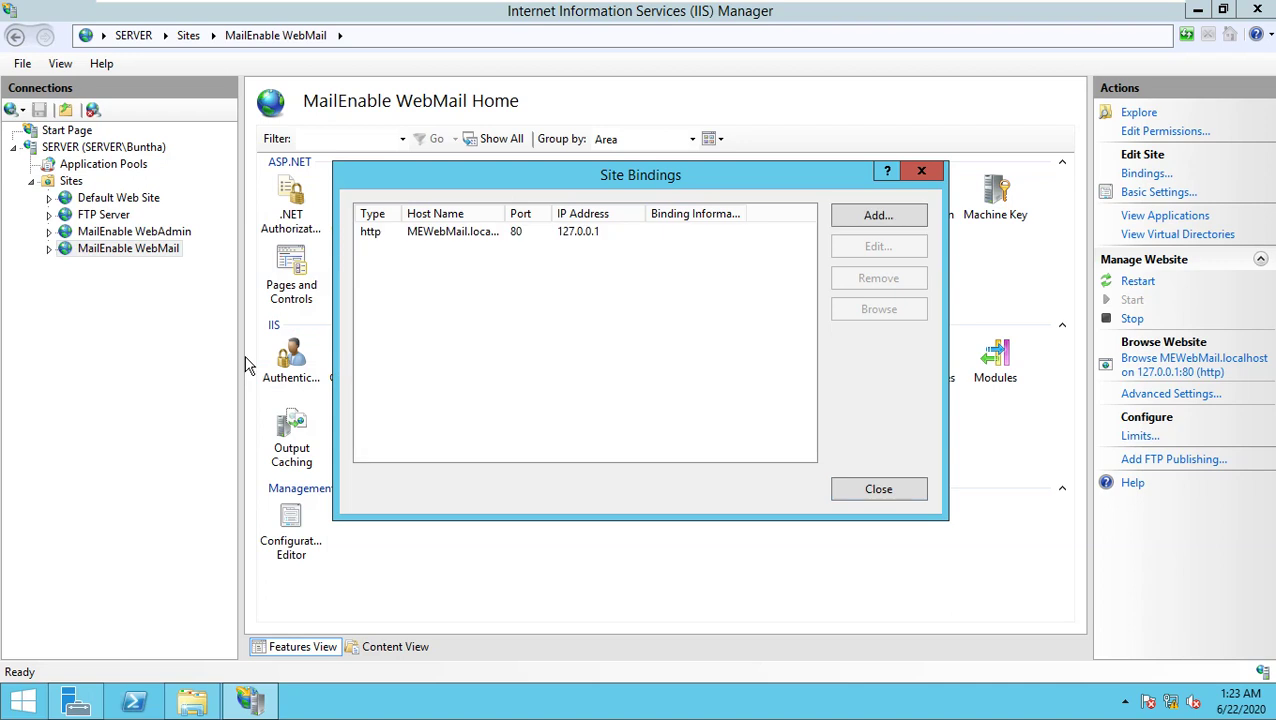
{"action": "left_click", "coordinate": [870, 217]}
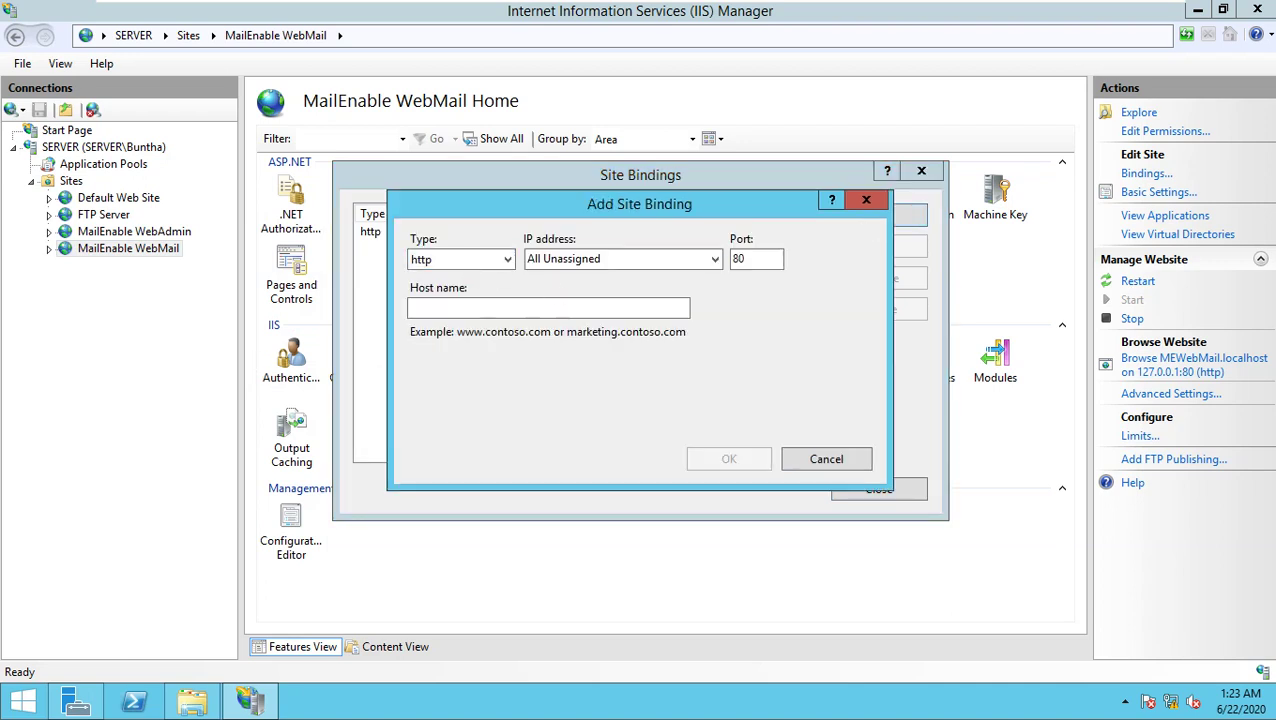
{"action": "left_click", "coordinate": [604, 265]}
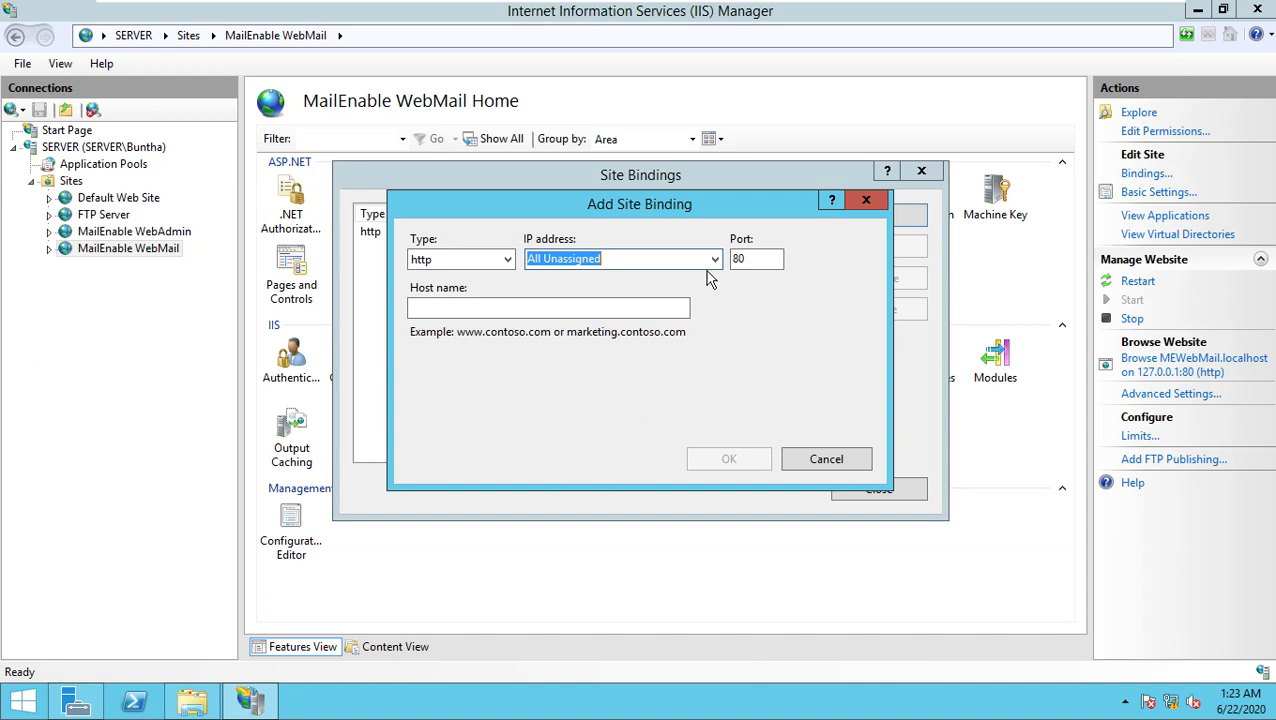
{"action": "left_click", "coordinate": [710, 263]}
{"action": "left_click", "coordinate": [588, 292]}
Step: Give the binding host name mail.sst-cambodia.com, confirm it, and close Site Bindings
{"action": "left_click", "coordinate": [588, 310]}
{"action": "type", "text": "mail.ss"}
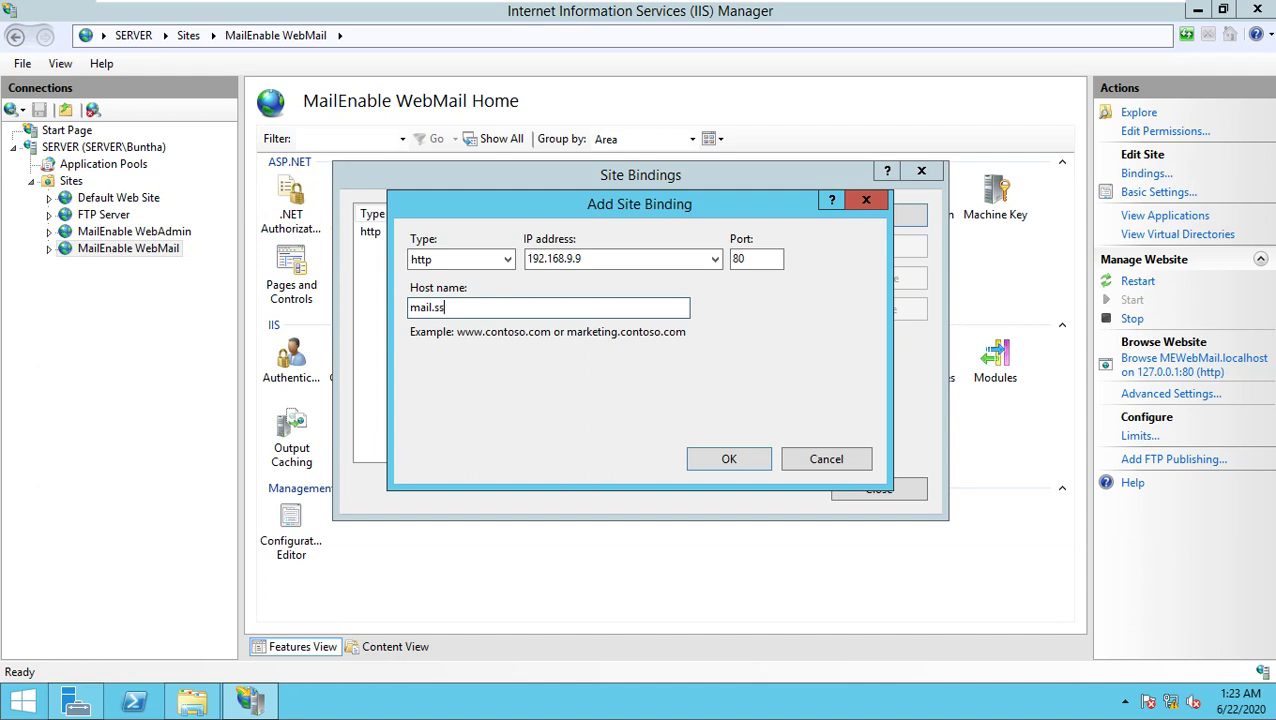
{"action": "type", "text": "t-cambodia.com"}
{"action": "left_click_drag", "start_coordinate": [561, 305], "coordinate": [386, 265]}
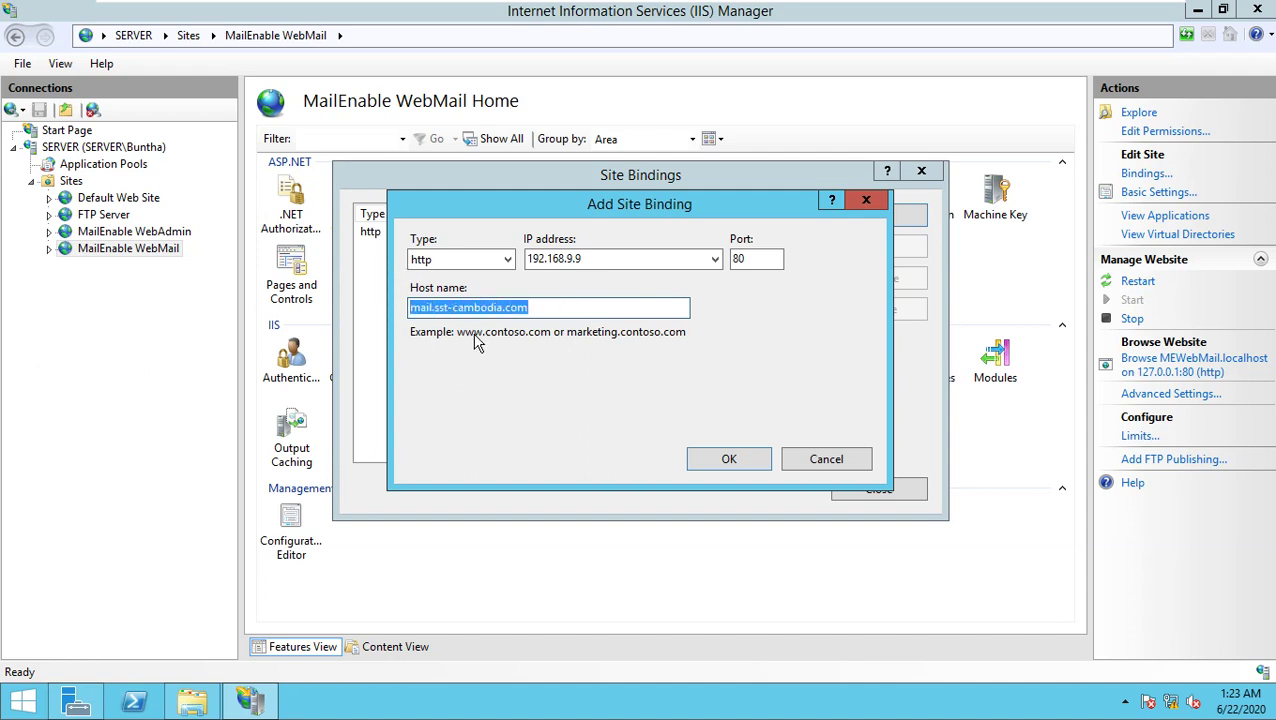
{"action": "left_click", "coordinate": [538, 312]}
{"action": "left_click_drag", "start_coordinate": [538, 312], "coordinate": [466, 310]}
{"action": "double_click", "coordinate": [435, 310]}
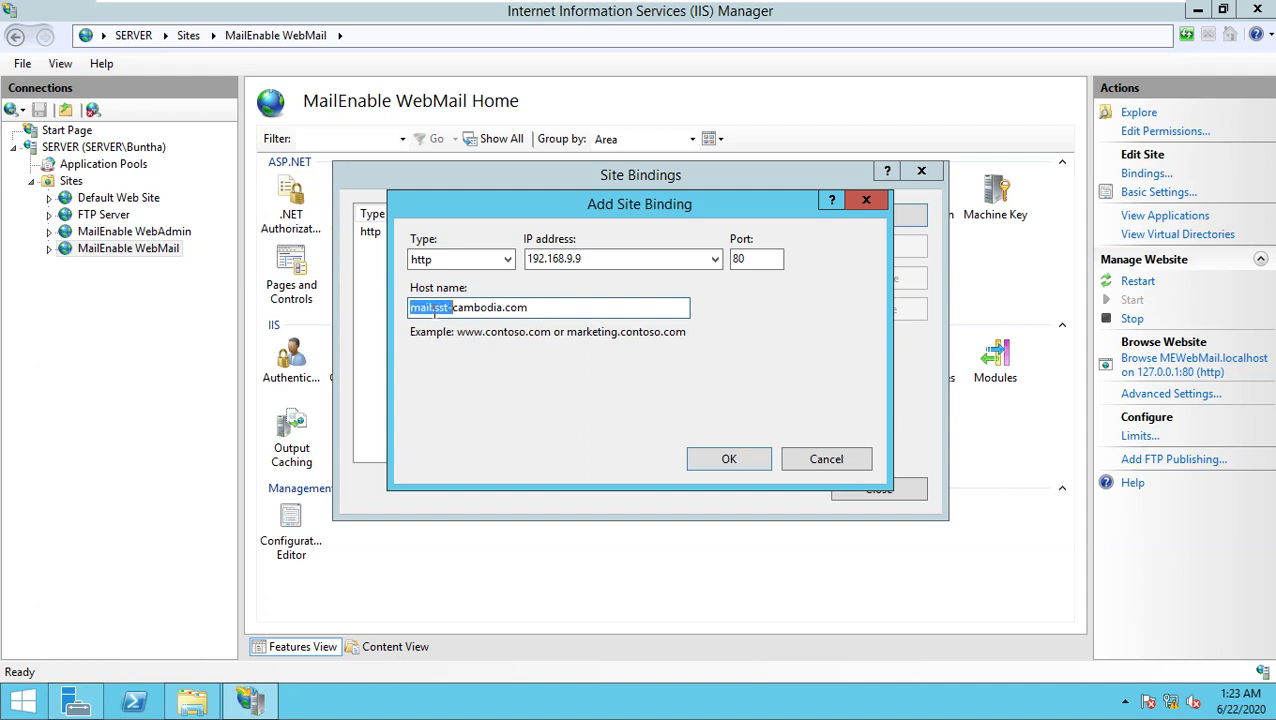
{"action": "left_click", "coordinate": [720, 464]}
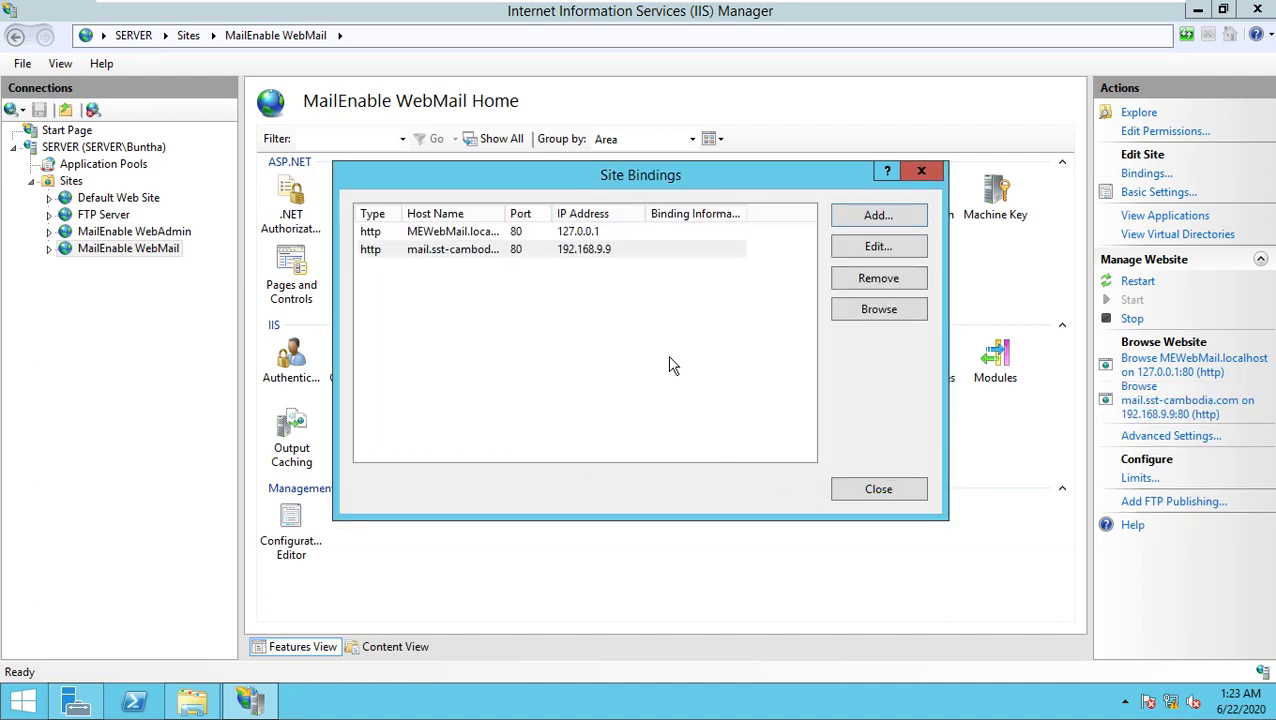
{"action": "left_click", "coordinate": [880, 490]}
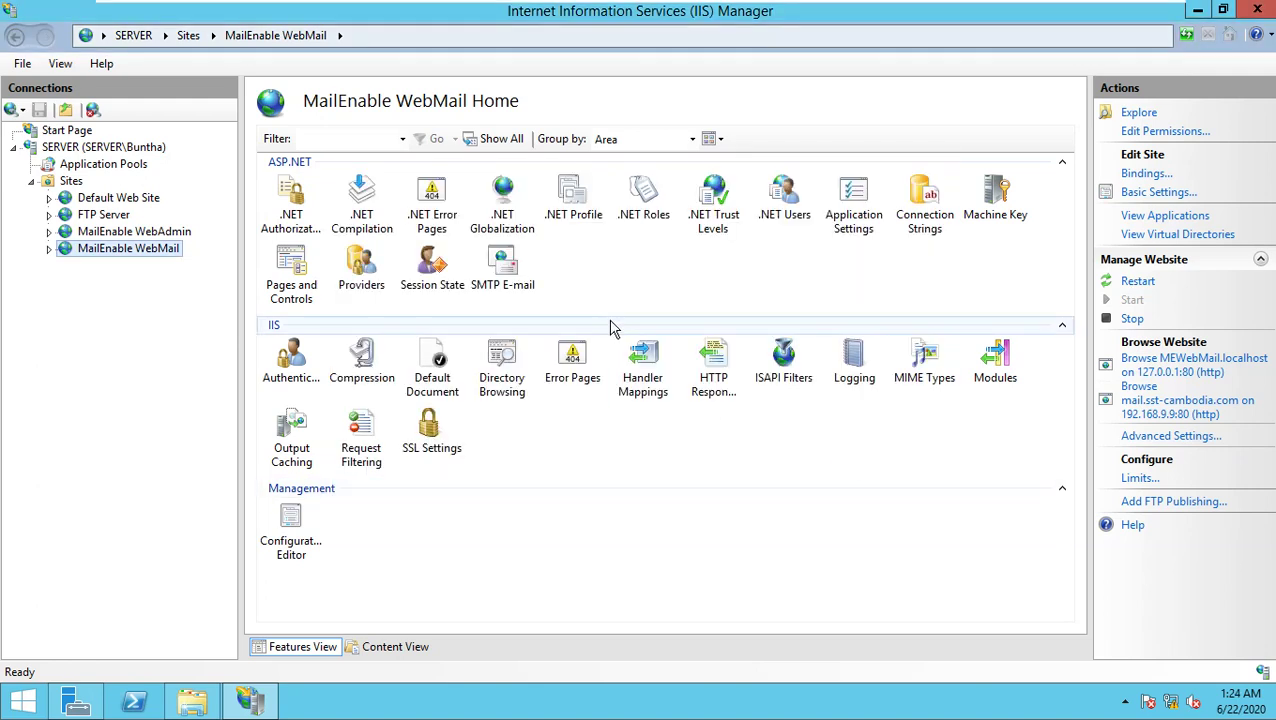
{"action": "left_click", "coordinate": [76, 702]}
Step: Launch DNS Manager maximized and expand Forward Lookup Zones to the sst-cambodia.com zone
{"action": "left_click", "coordinate": [1145, 52]}
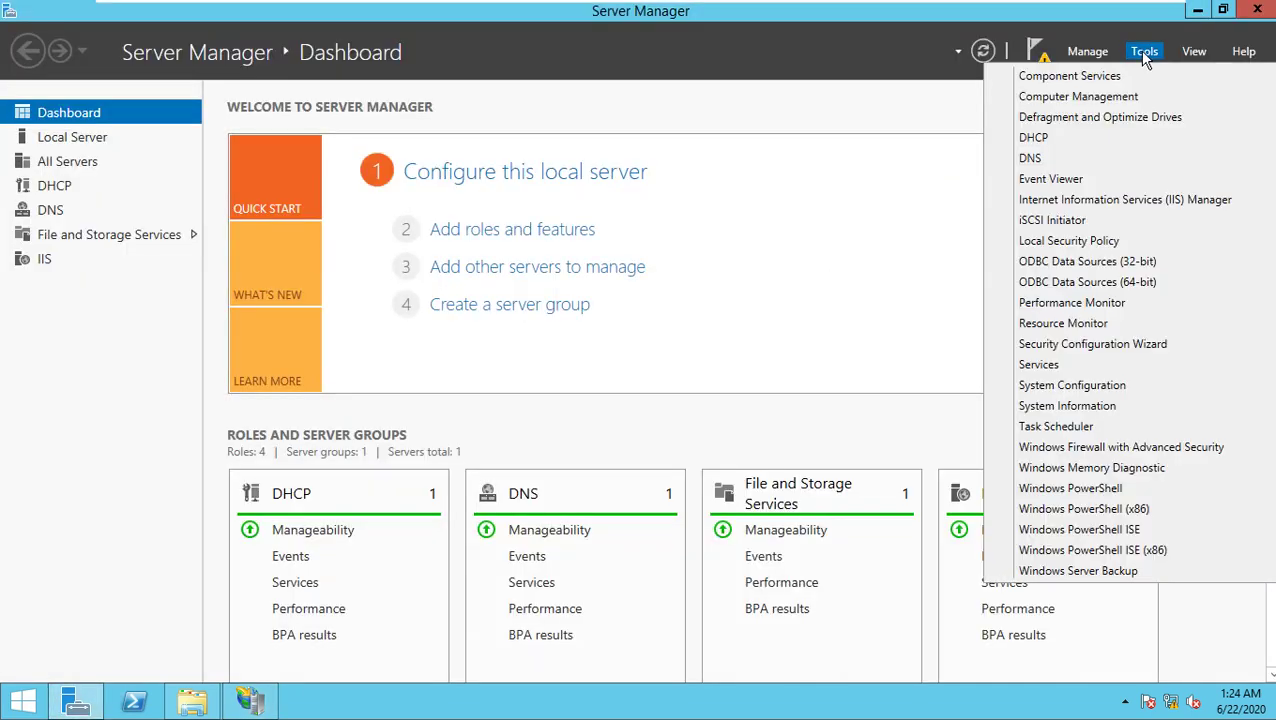
{"action": "left_click", "coordinate": [1052, 160]}
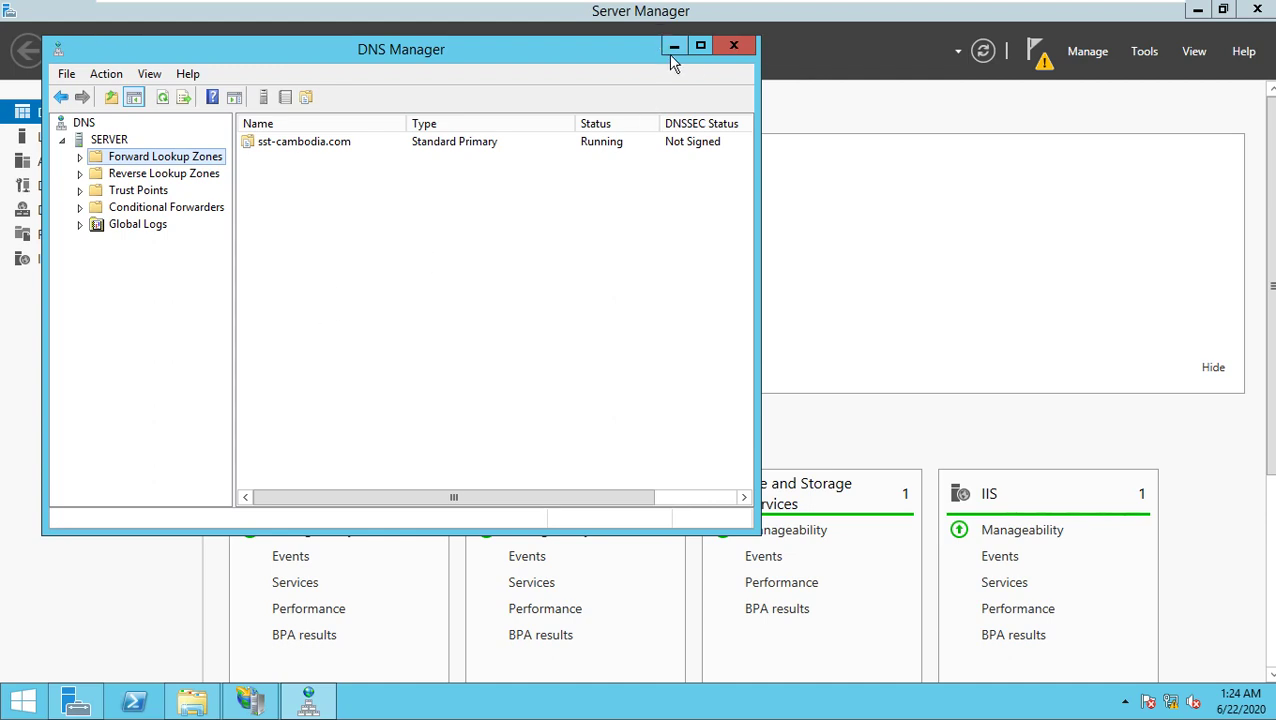
{"action": "left_click", "coordinate": [701, 45]}
{"action": "left_click_drag", "start_coordinate": [182, 225], "coordinate": [268, 233]}
{"action": "left_click", "coordinate": [31, 114]}
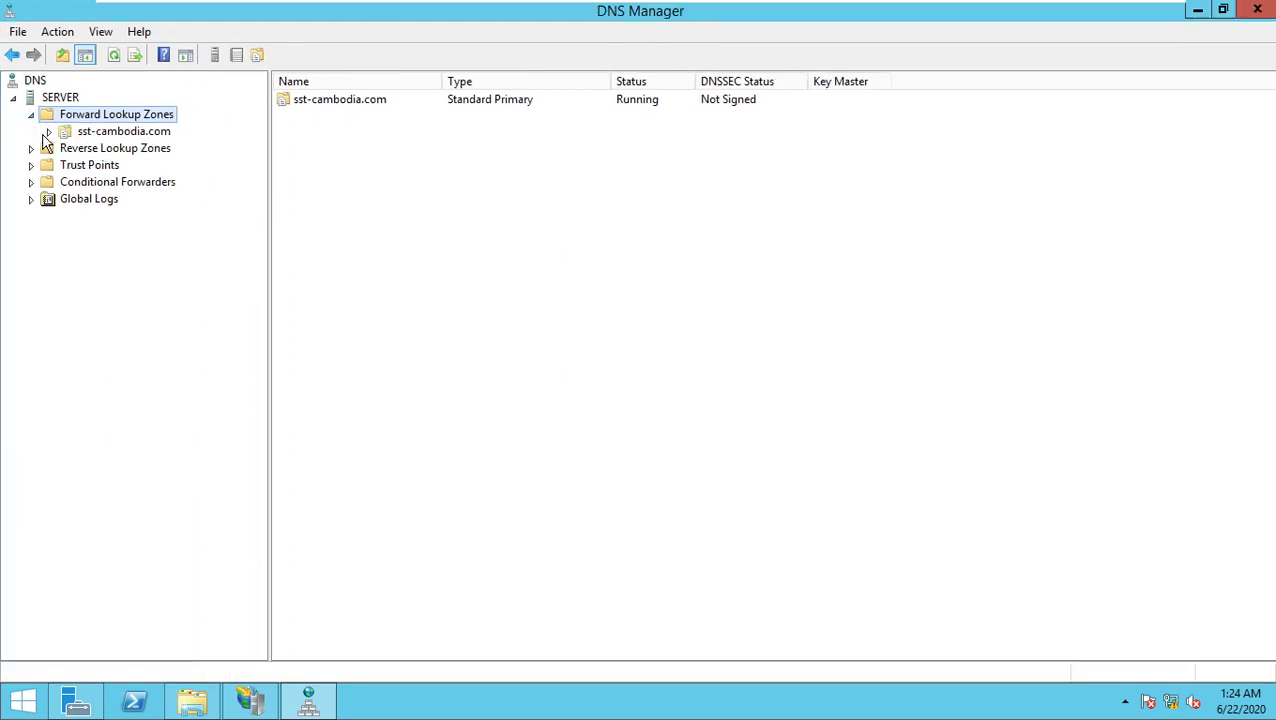
{"action": "left_click", "coordinate": [80, 134]}
Step: Create a Host (A) record named mail pointing to 192.168.9.9, then minimize DNS and Server Manager
{"action": "right_click", "coordinate": [318, 205]}
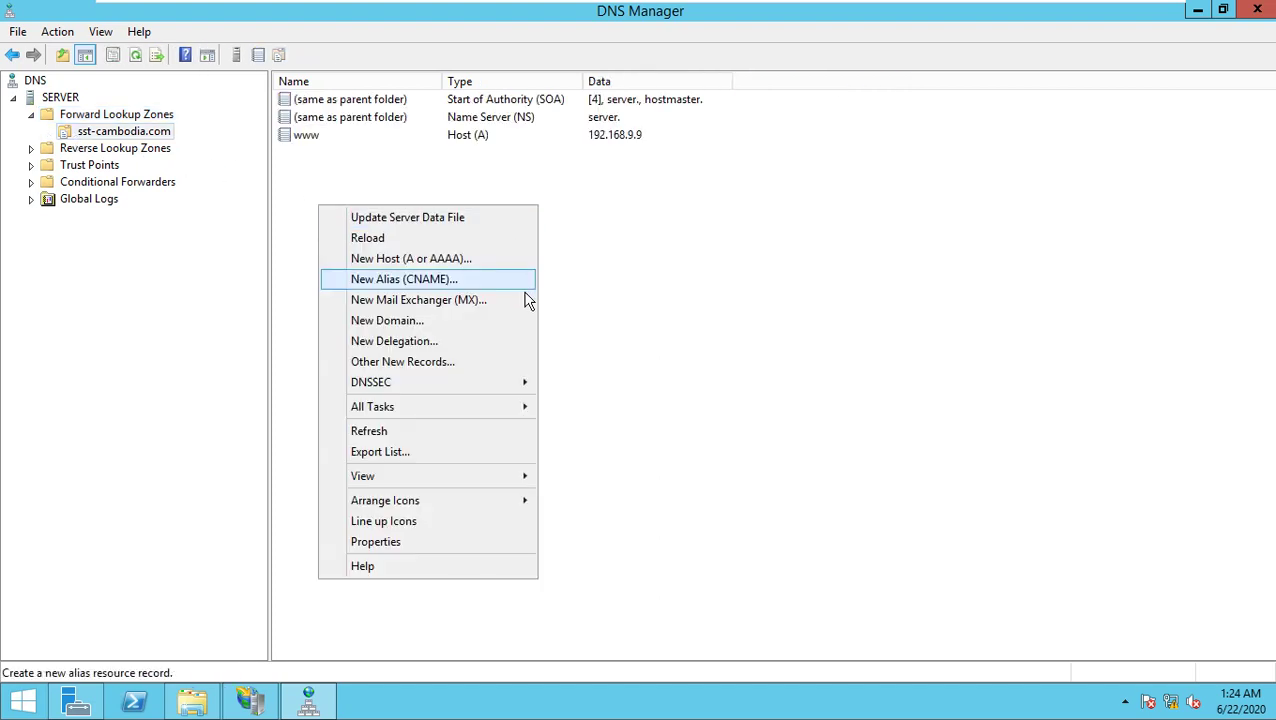
{"action": "left_click", "coordinate": [468, 259]}
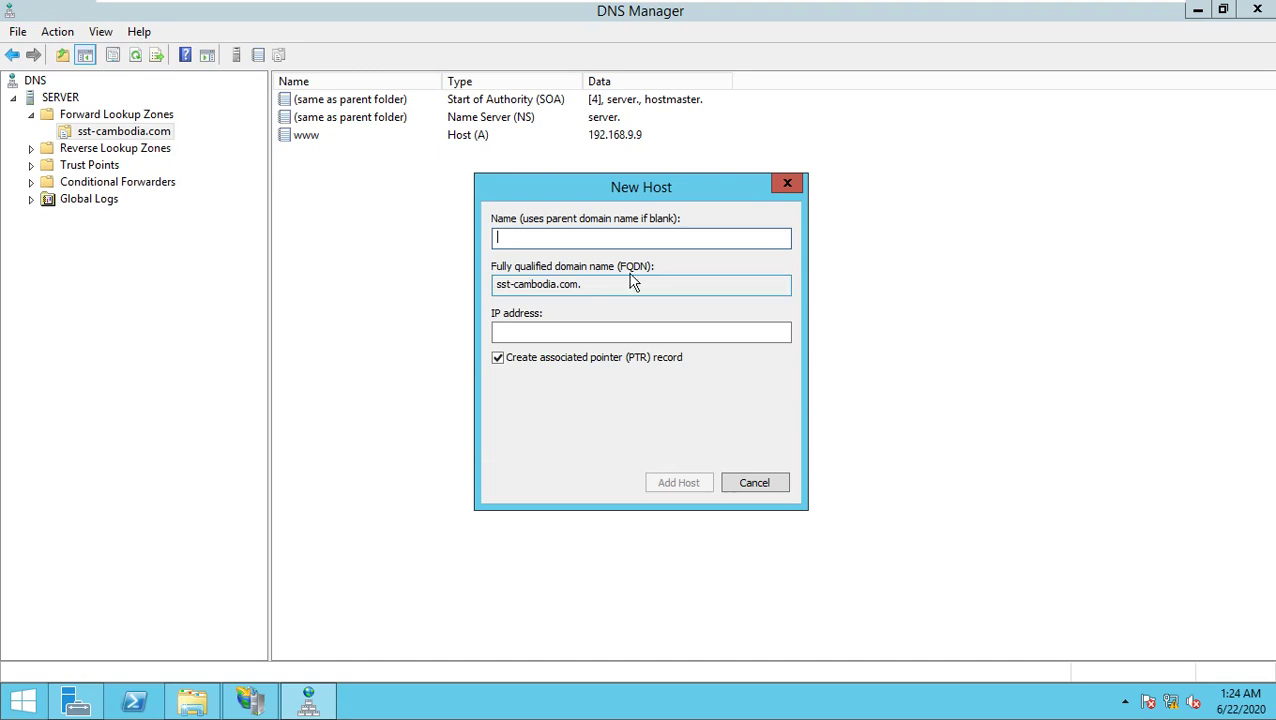
{"action": "type", "text": "mail"}
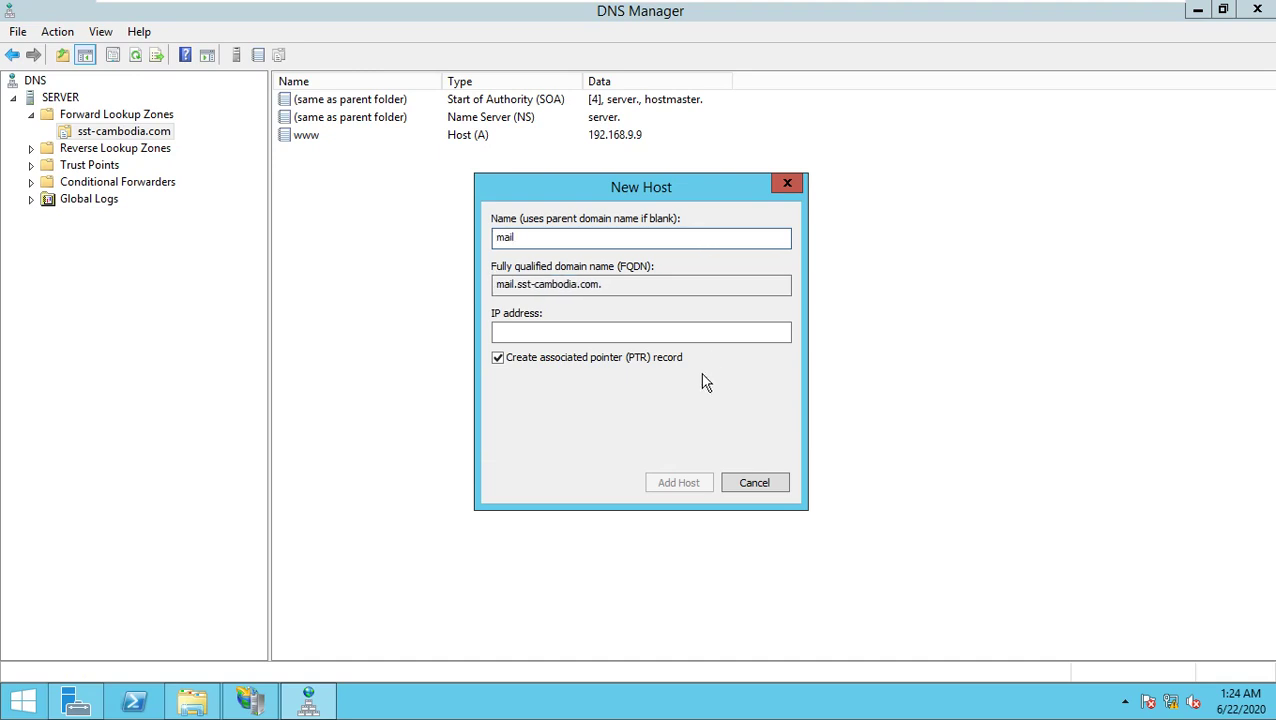
{"action": "left_click", "coordinate": [643, 336]}
{"action": "type", "text": "192.168."}
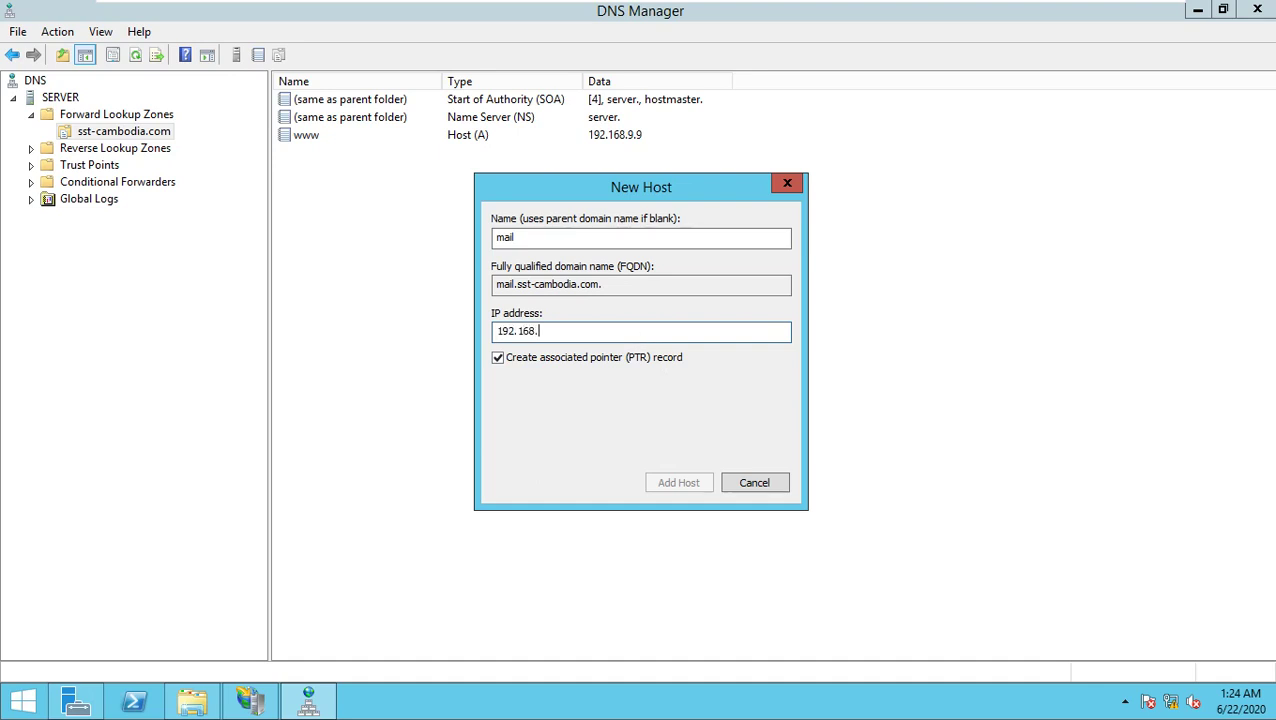
{"action": "type", "text": "9.9"}
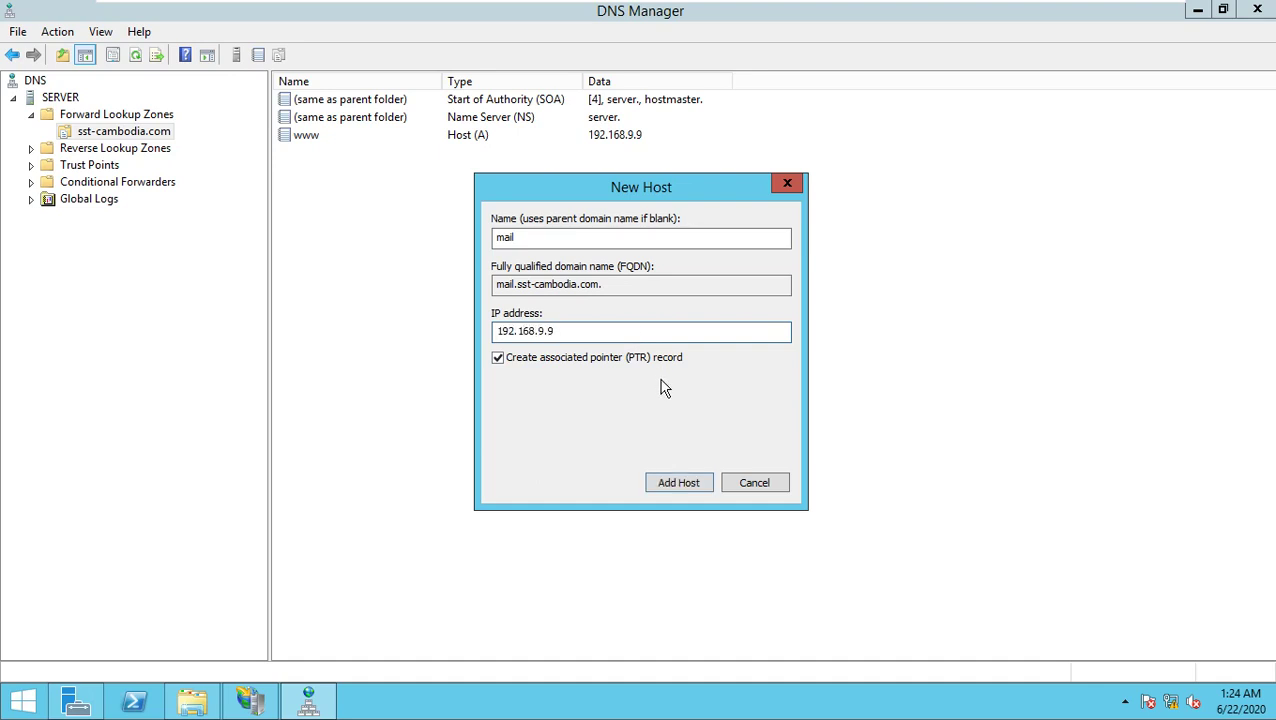
{"action": "left_click", "coordinate": [686, 488]}
{"action": "left_click", "coordinate": [783, 428]}
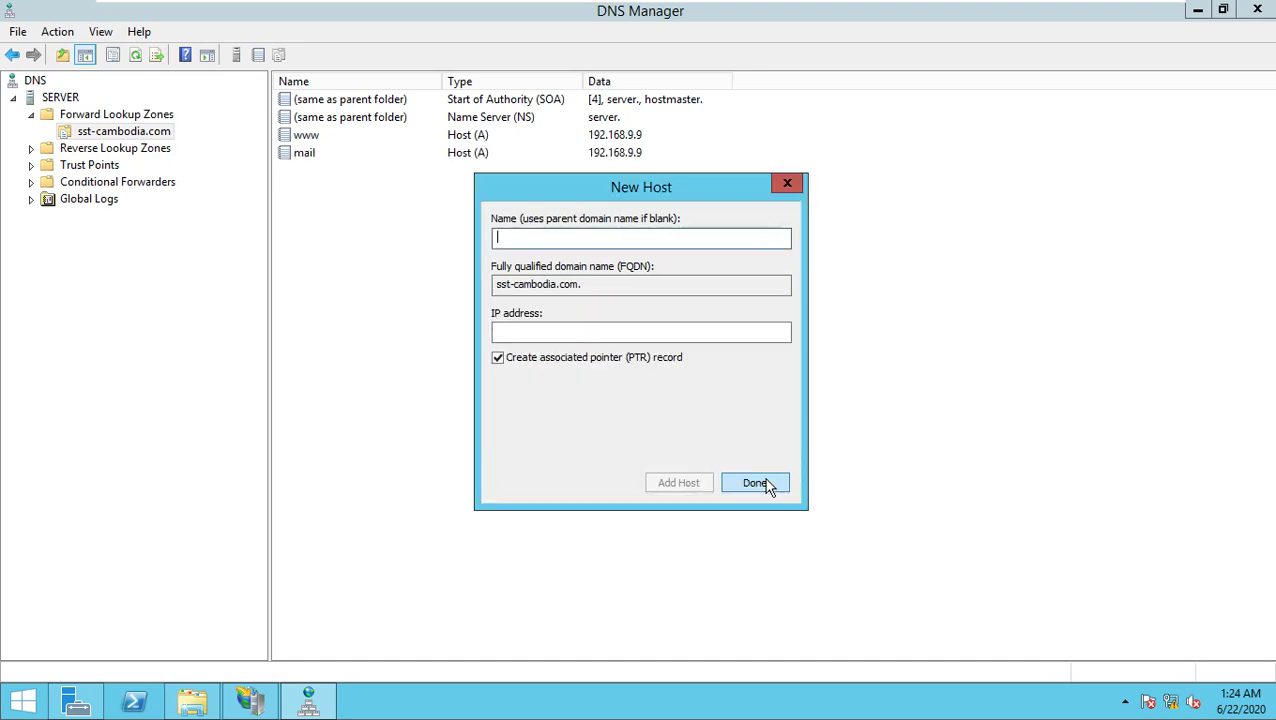
{"action": "left_click", "coordinate": [755, 483]}
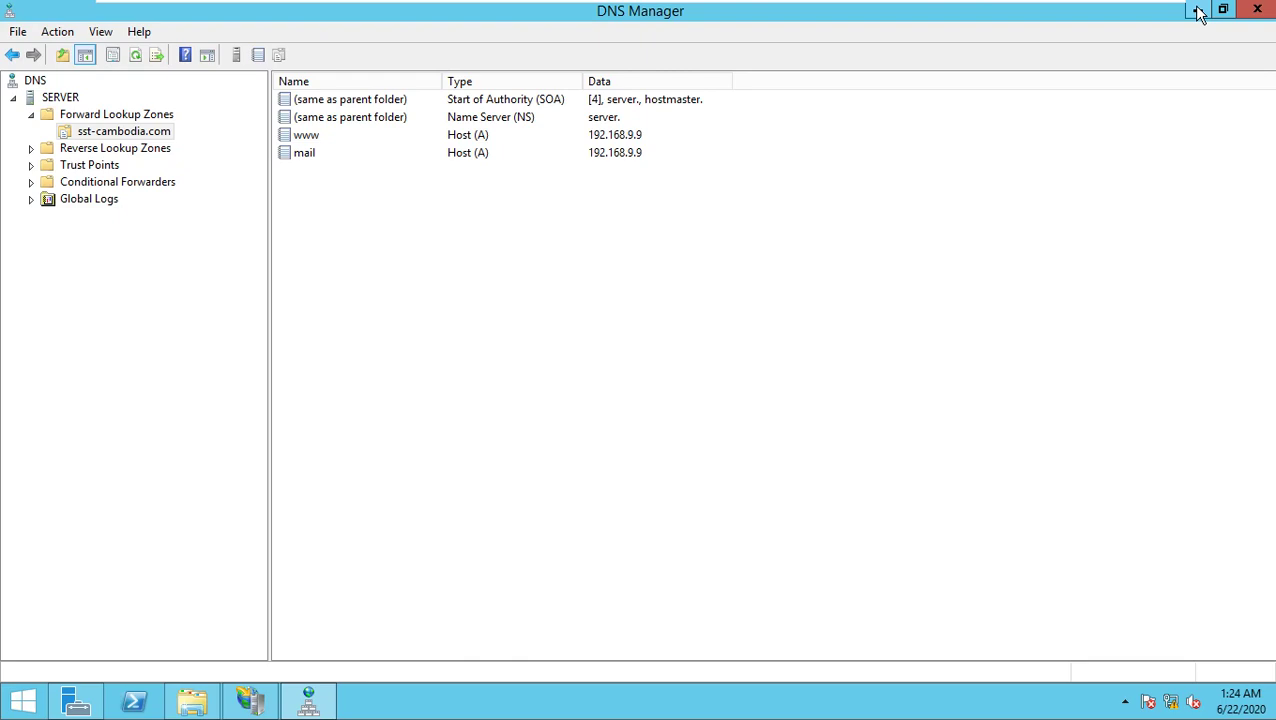
{"action": "left_click", "coordinate": [1199, 12]}
{"action": "left_click", "coordinate": [1199, 12]}
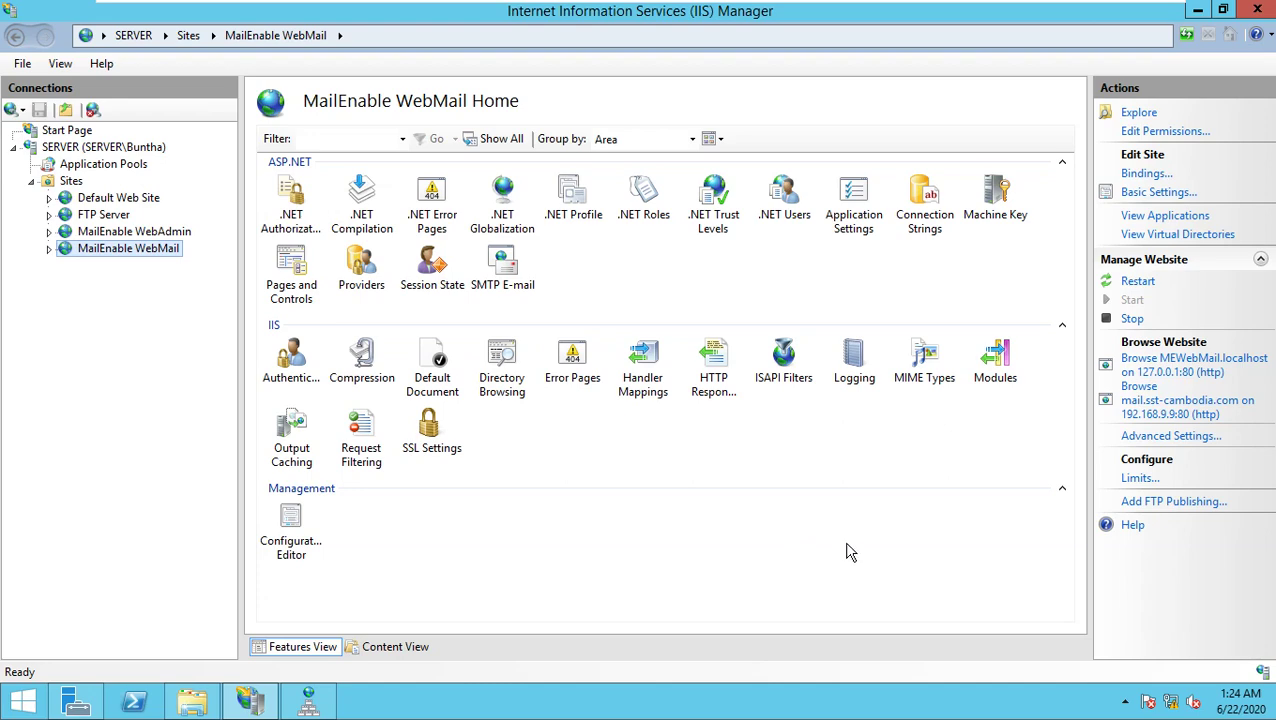
Step: Open mail.sst-cambodia.com in a new Firefox tab, then return to the Server-All VM window
{"action": "key", "text": "ctrl+alt+Return"}
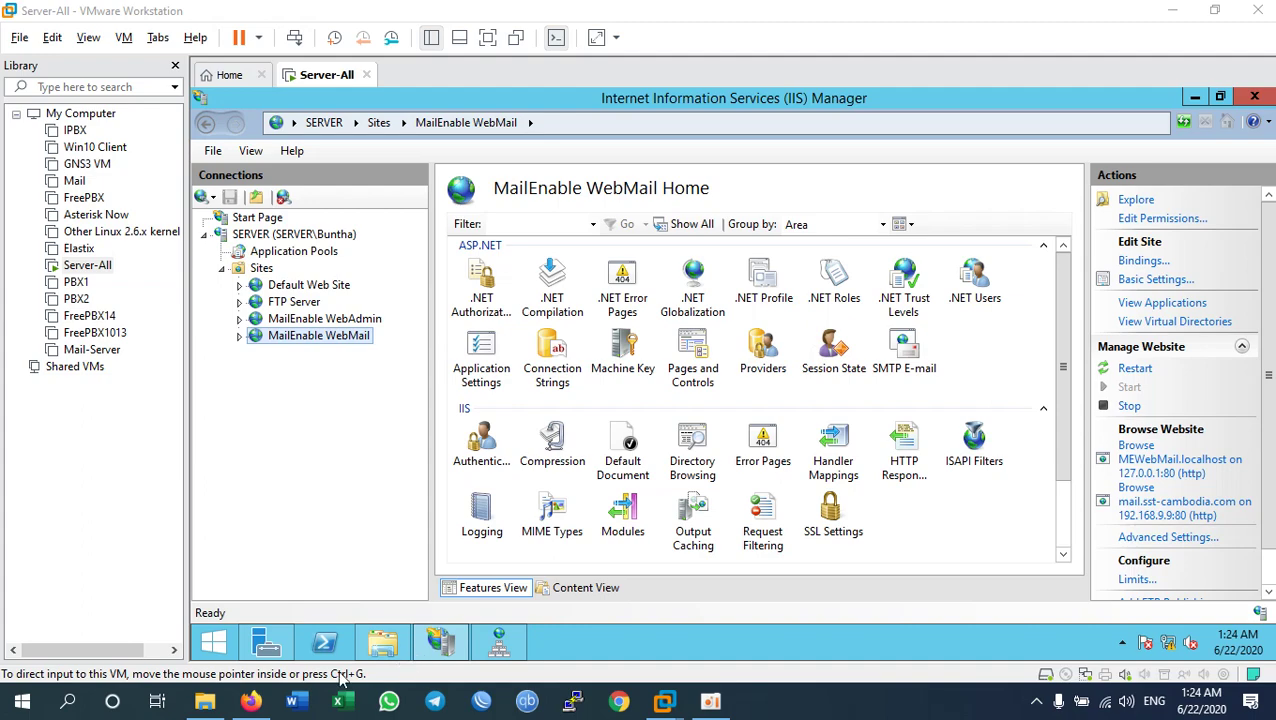
{"action": "left_click", "coordinate": [240, 706]}
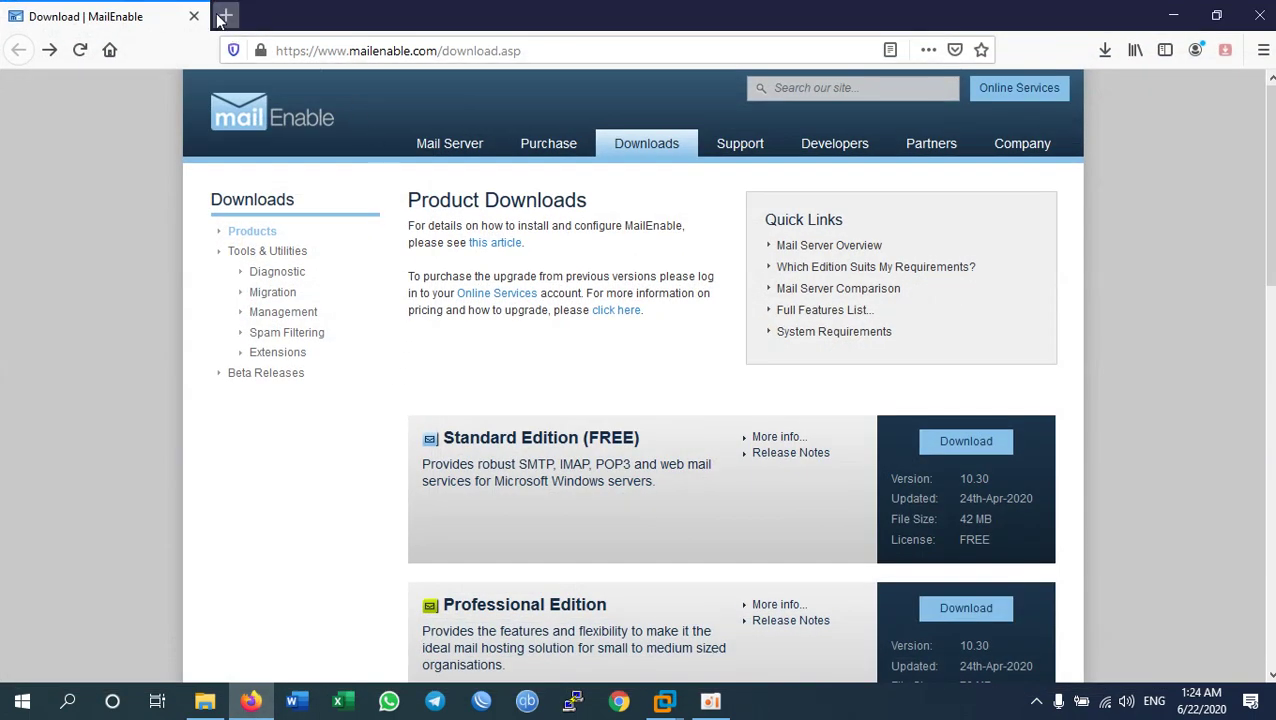
{"action": "key", "text": "ctrl+t"}
{"action": "type", "text": "mai"}
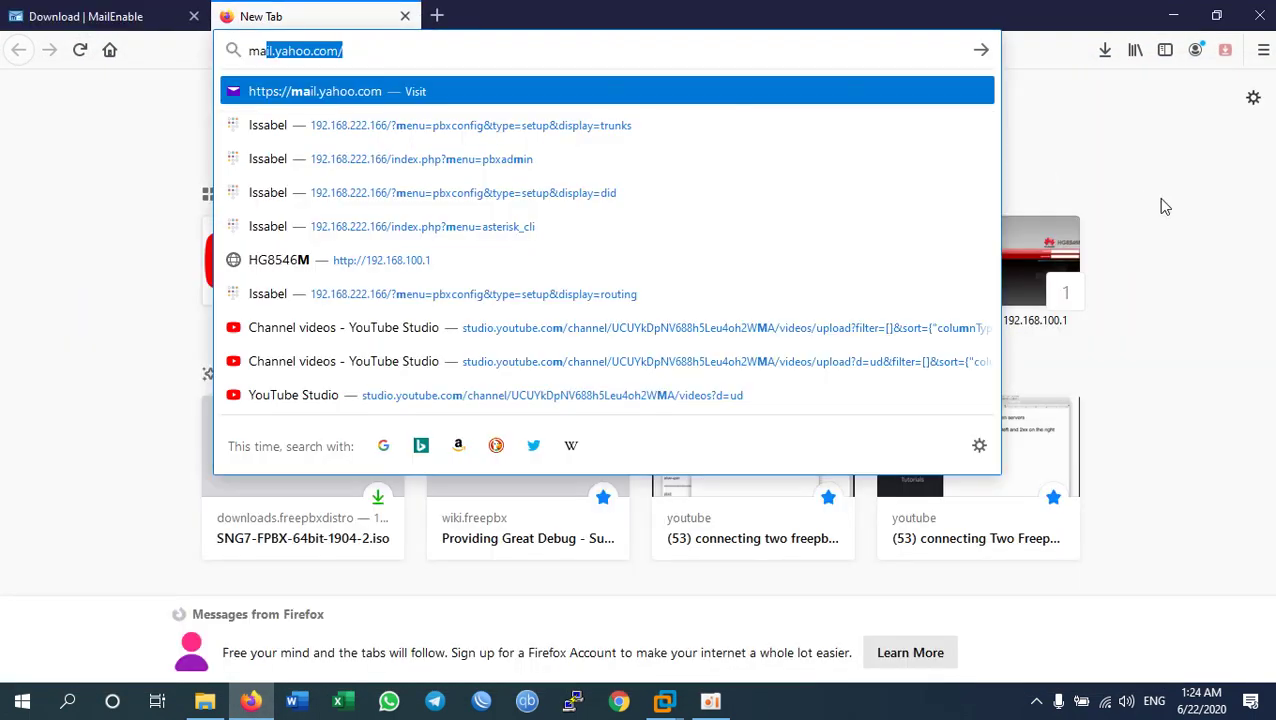
{"action": "key", "text": "Delete"}
{"action": "type", "text": "l."}
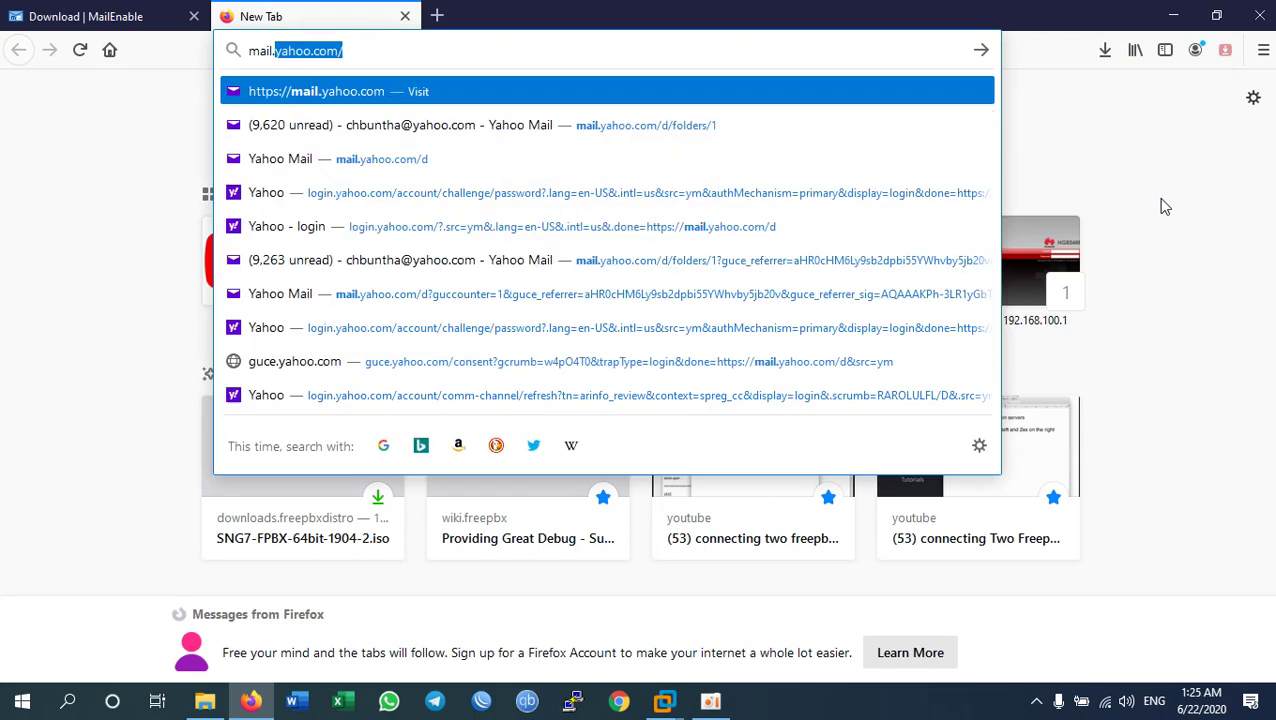
{"action": "type", "text": "sst-c"}
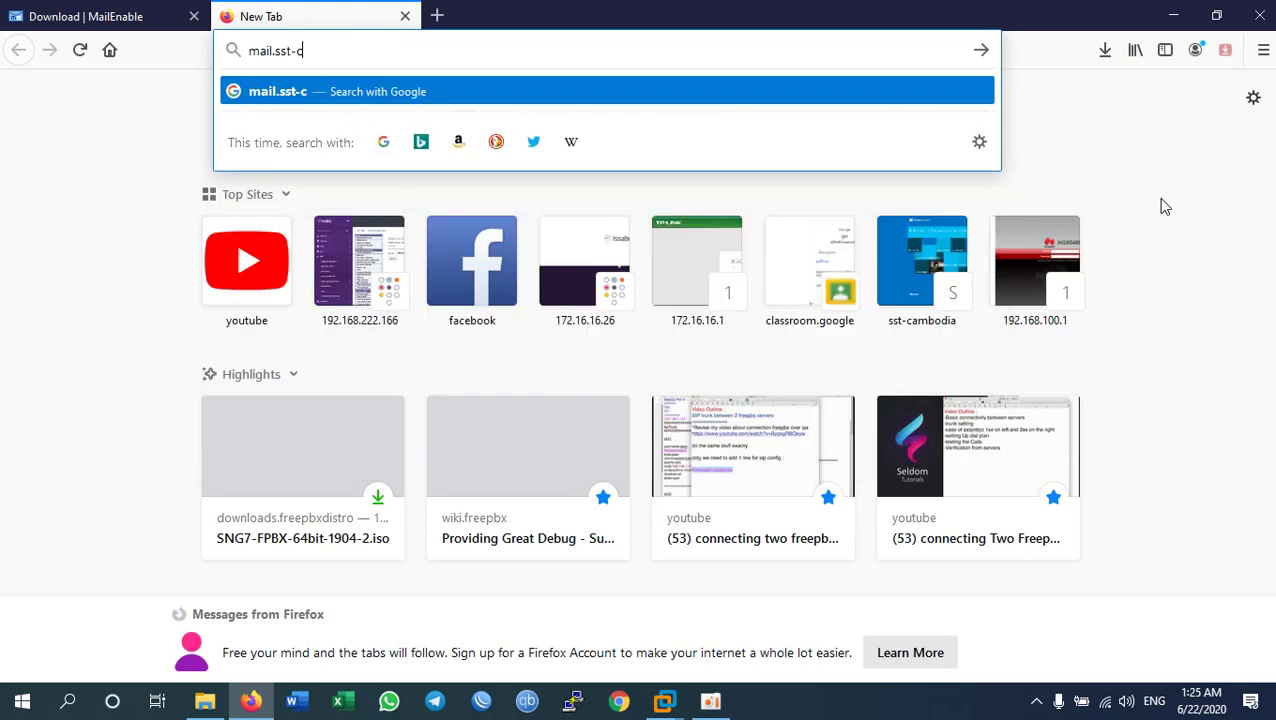
{"action": "type", "text": "ambodia.com"}
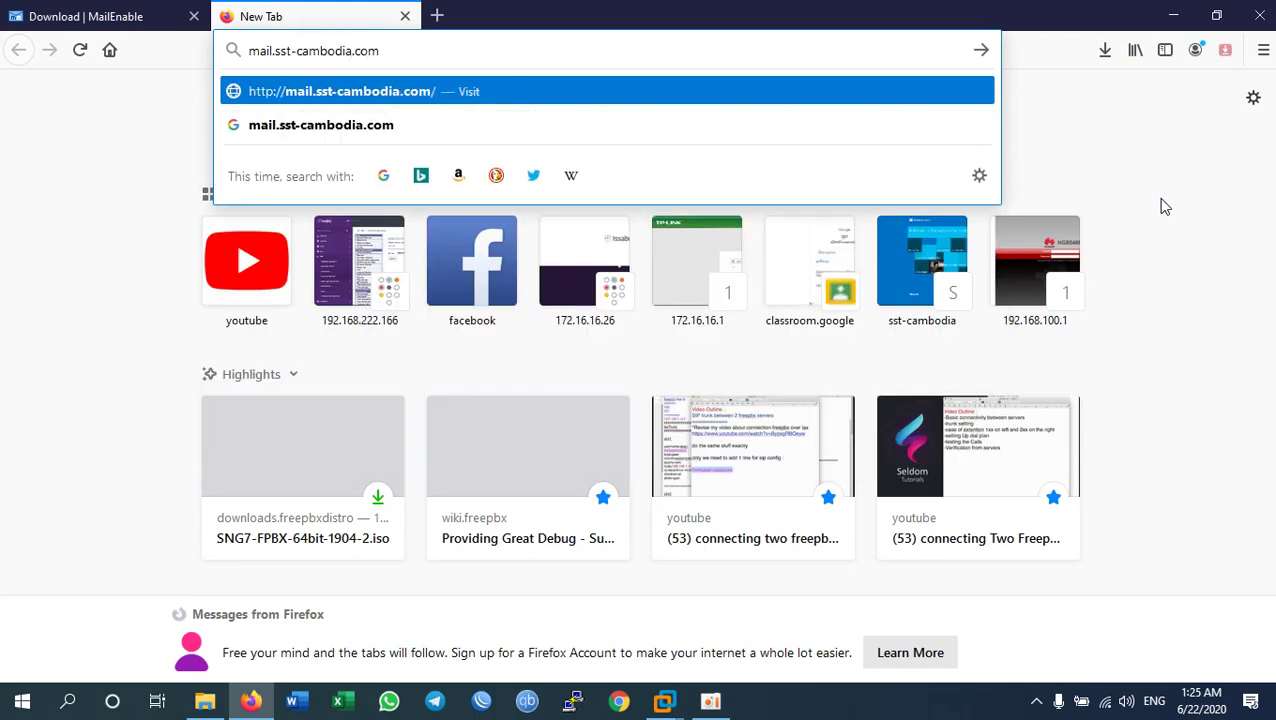
{"action": "key", "text": "Return"}
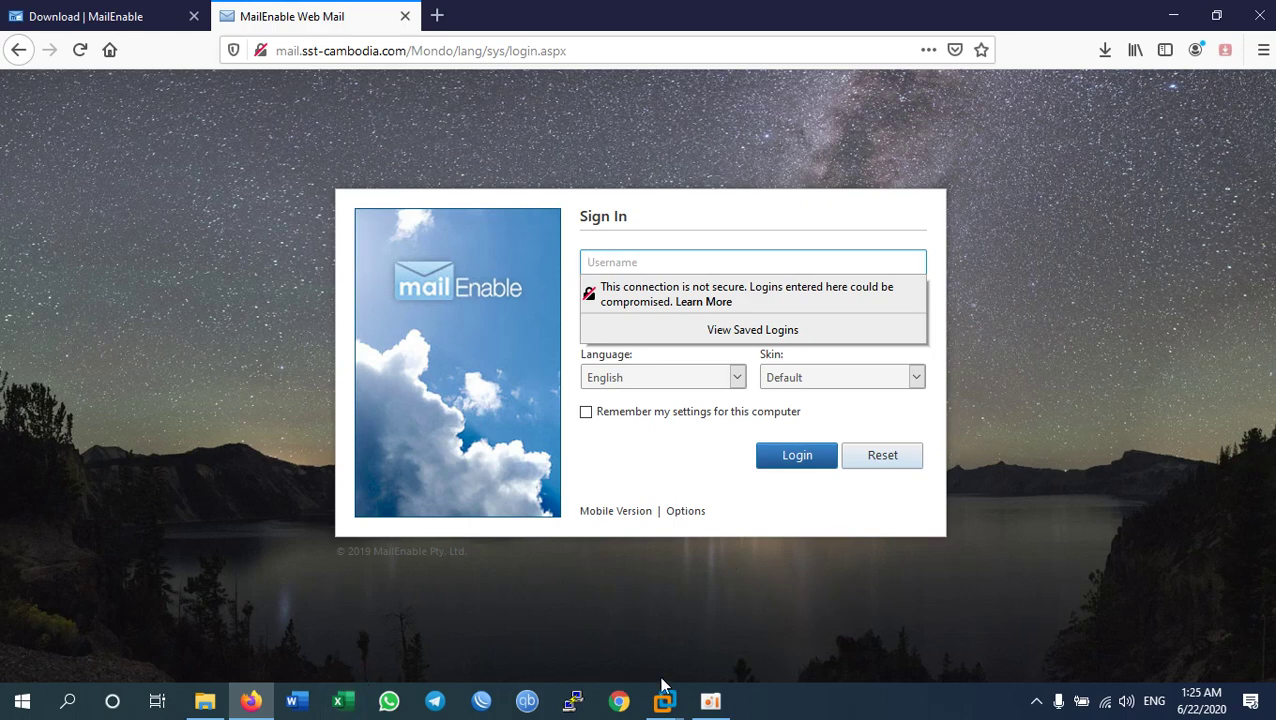
{"action": "left_click", "coordinate": [674, 708]}
{"action": "left_click", "coordinate": [766, 590]}
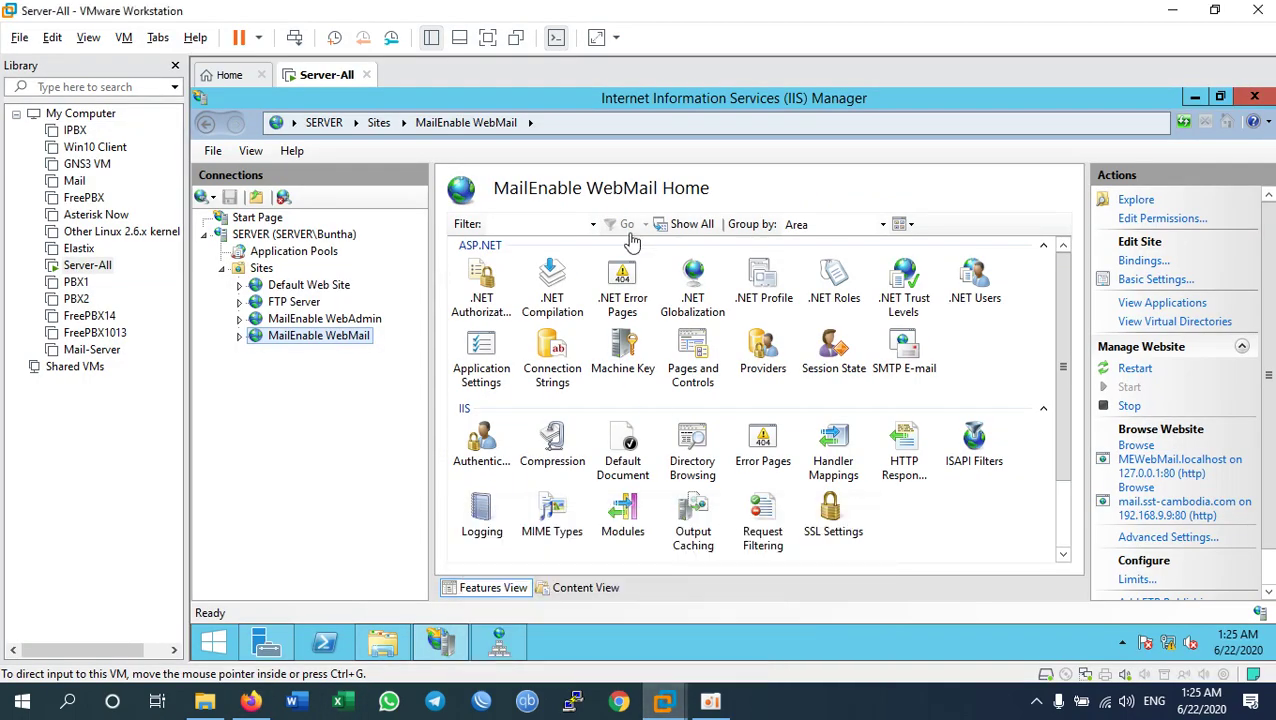
Step: Start MailEnable from the full-screen VM's Apps list, approving the UAC prompt, and hide IIS Manager
{"action": "key", "text": "ctrl+alt+Return"}
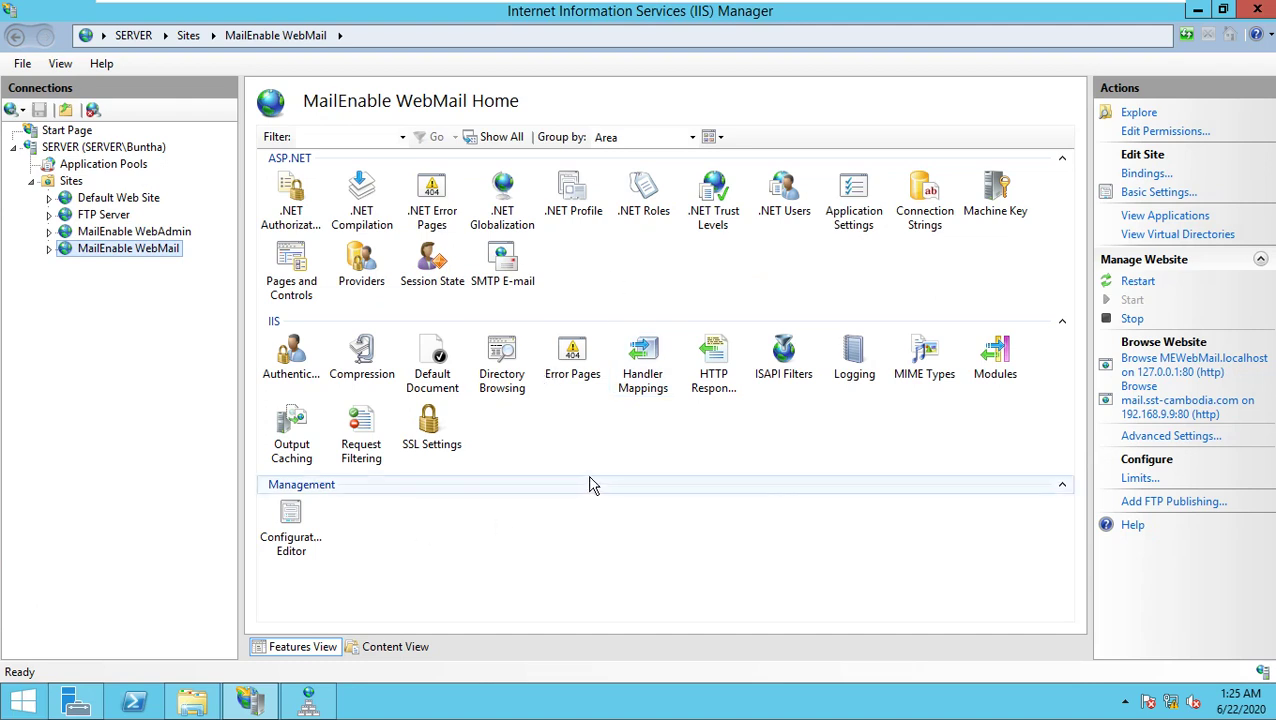
{"action": "left_click", "coordinate": [28, 704]}
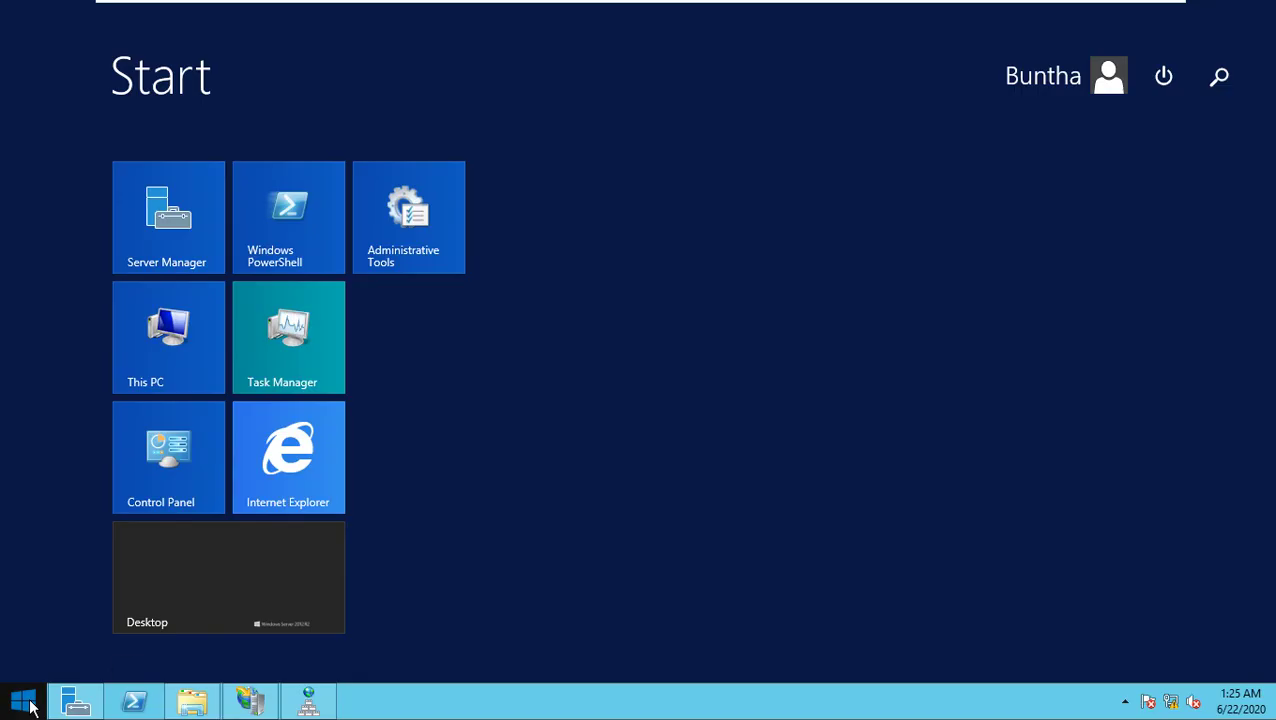
{"action": "left_click", "coordinate": [126, 670]}
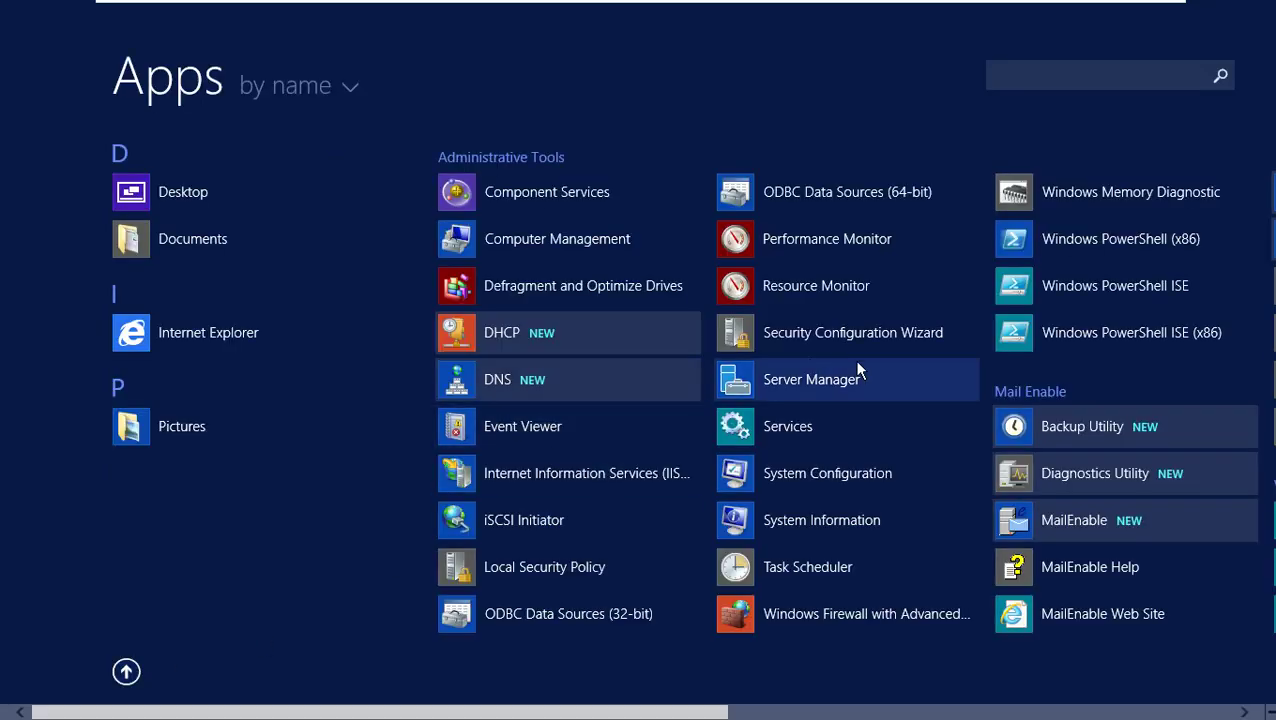
{"action": "scroll", "coordinate": [938, 455], "scroll_direction": "down", "scroll_amount": 2}
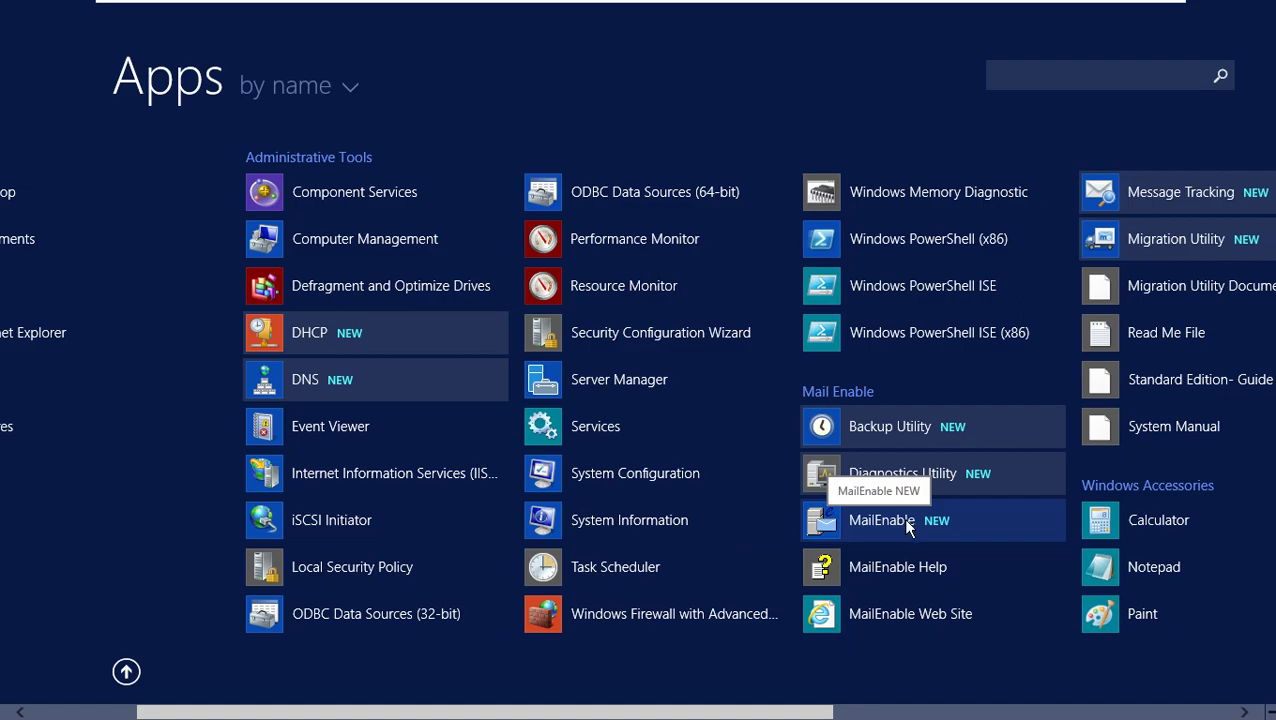
{"action": "left_click", "coordinate": [906, 527]}
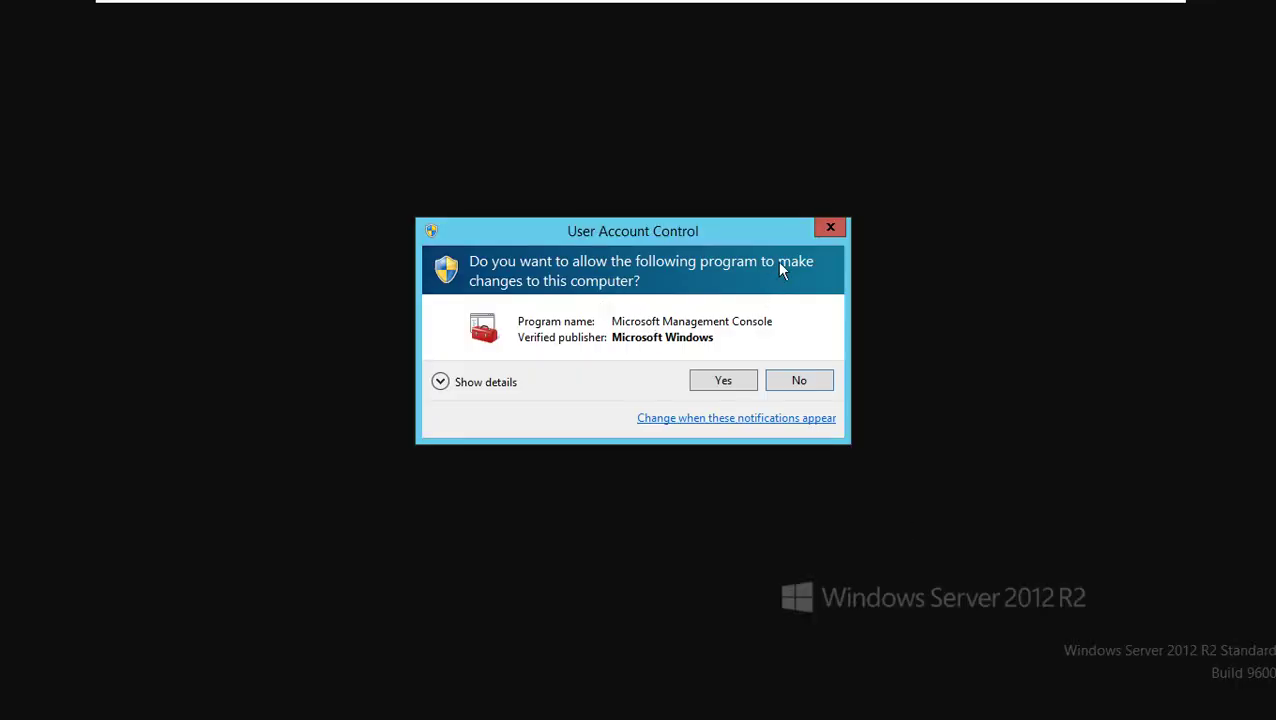
{"action": "left_click", "coordinate": [725, 383]}
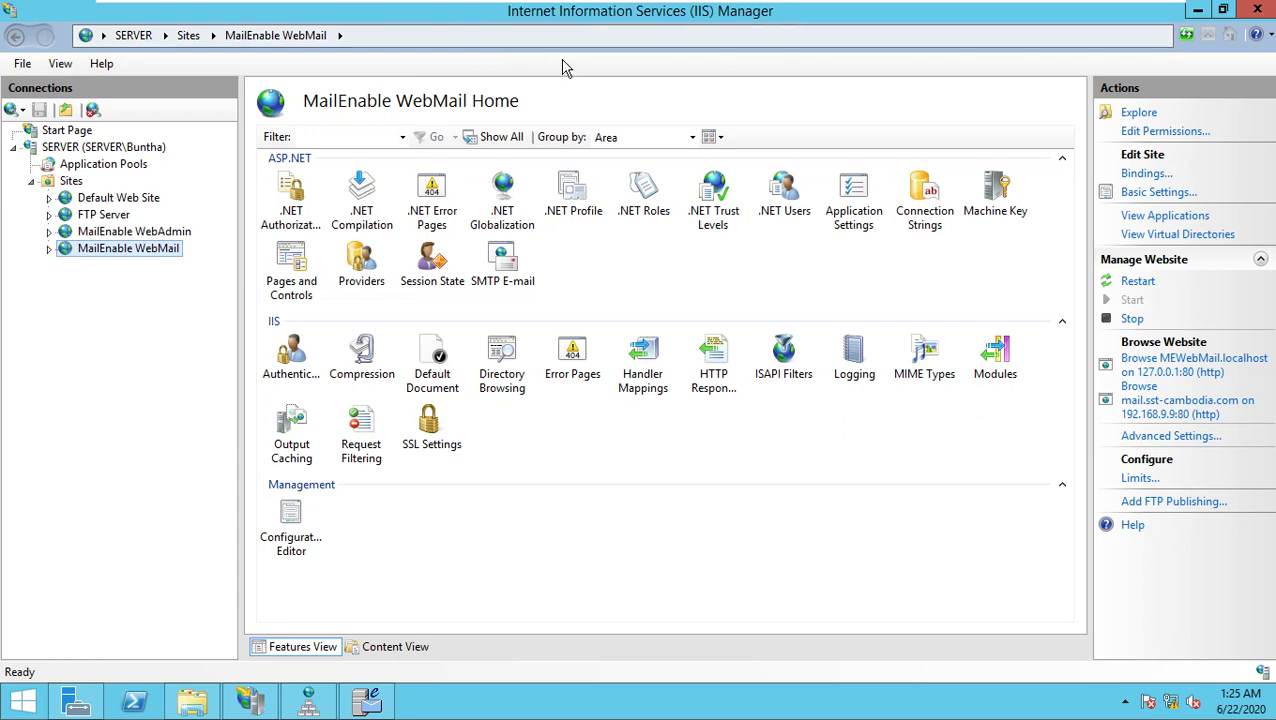
{"action": "left_click", "coordinate": [1203, 9]}
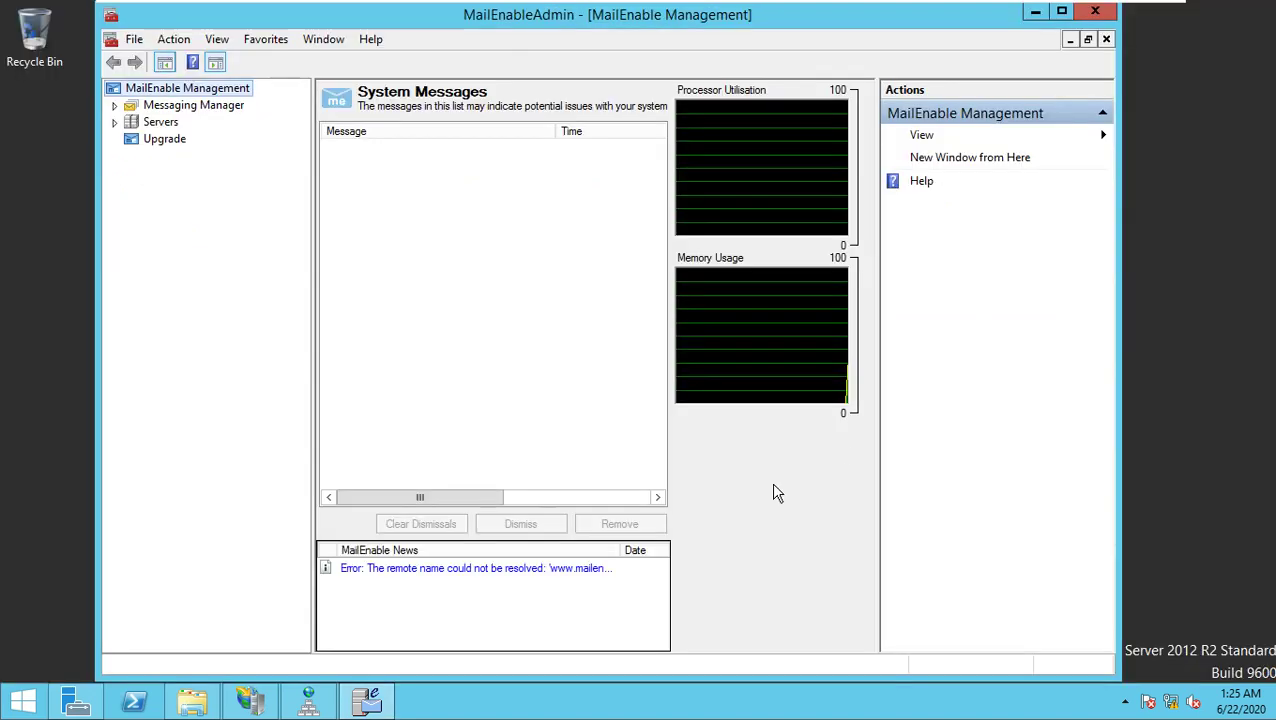
Step: Maximize MailEnable and expand Messaging Manager > Post Offices > SST to show its Mailboxes
{"action": "left_click", "coordinate": [1062, 13]}
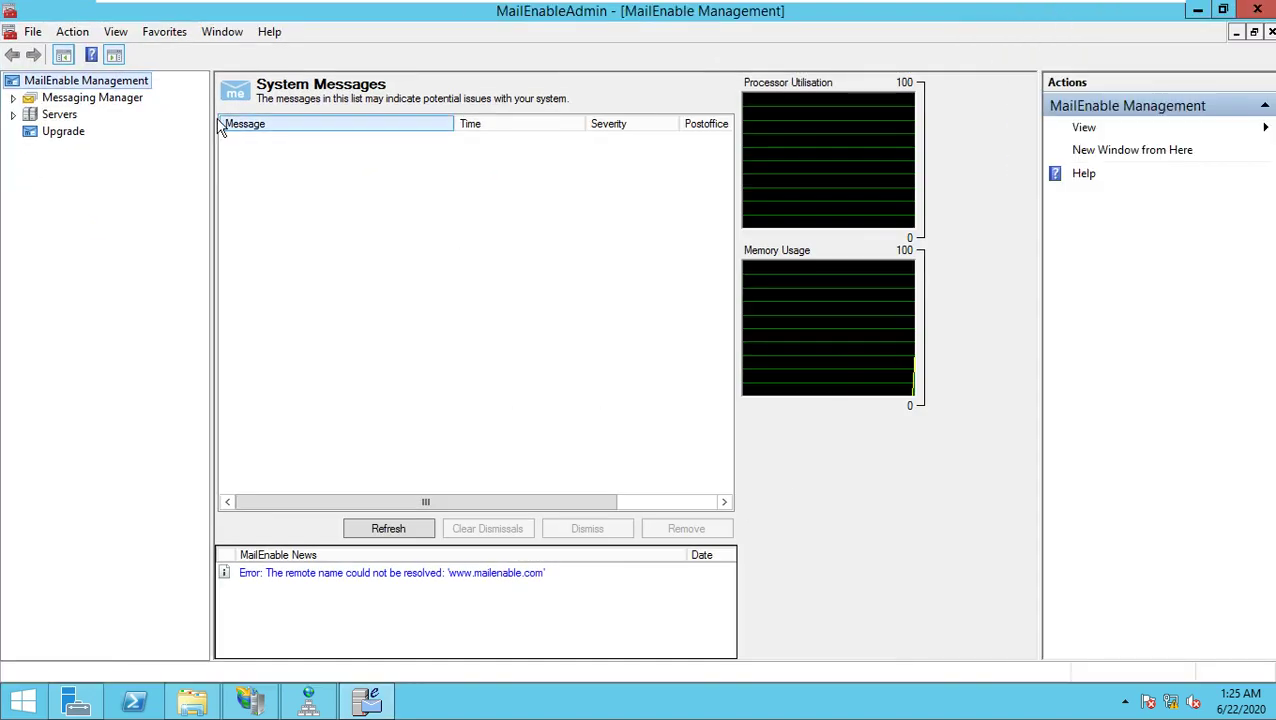
{"action": "left_click", "coordinate": [62, 100]}
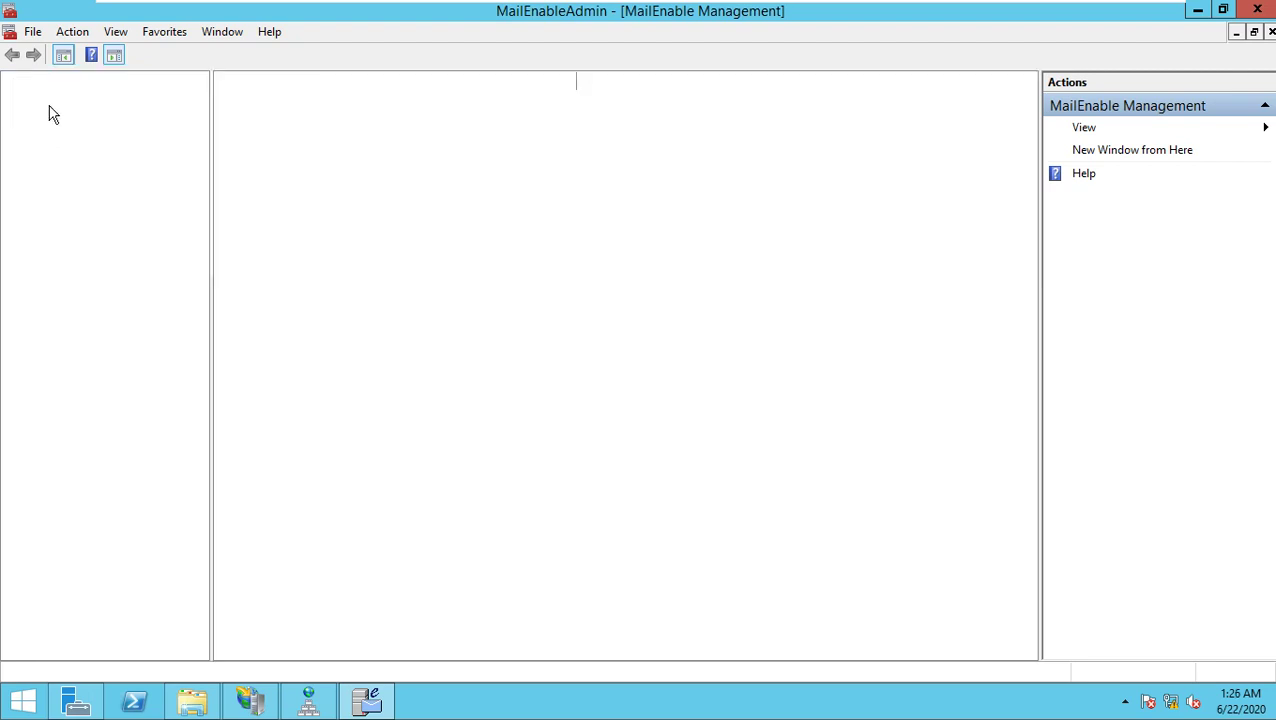
{"action": "left_click", "coordinate": [13, 97]}
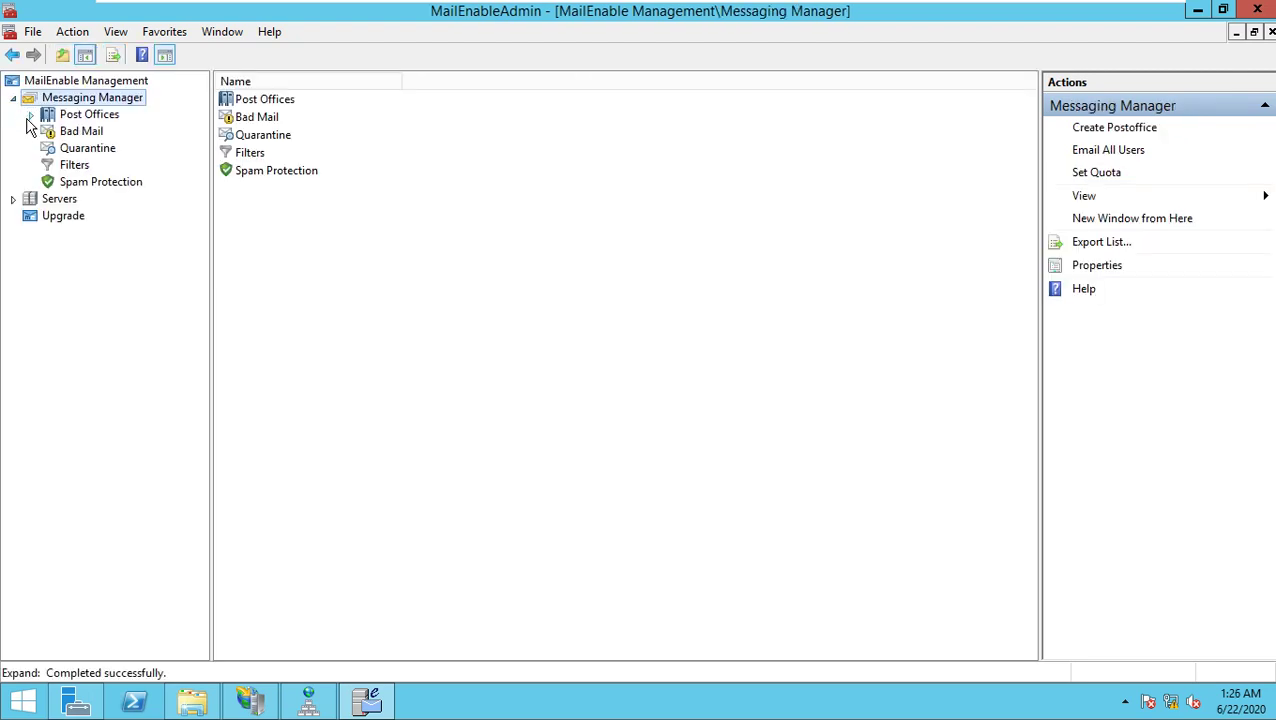
{"action": "left_click", "coordinate": [57, 118]}
{"action": "double_click", "coordinate": [57, 122]}
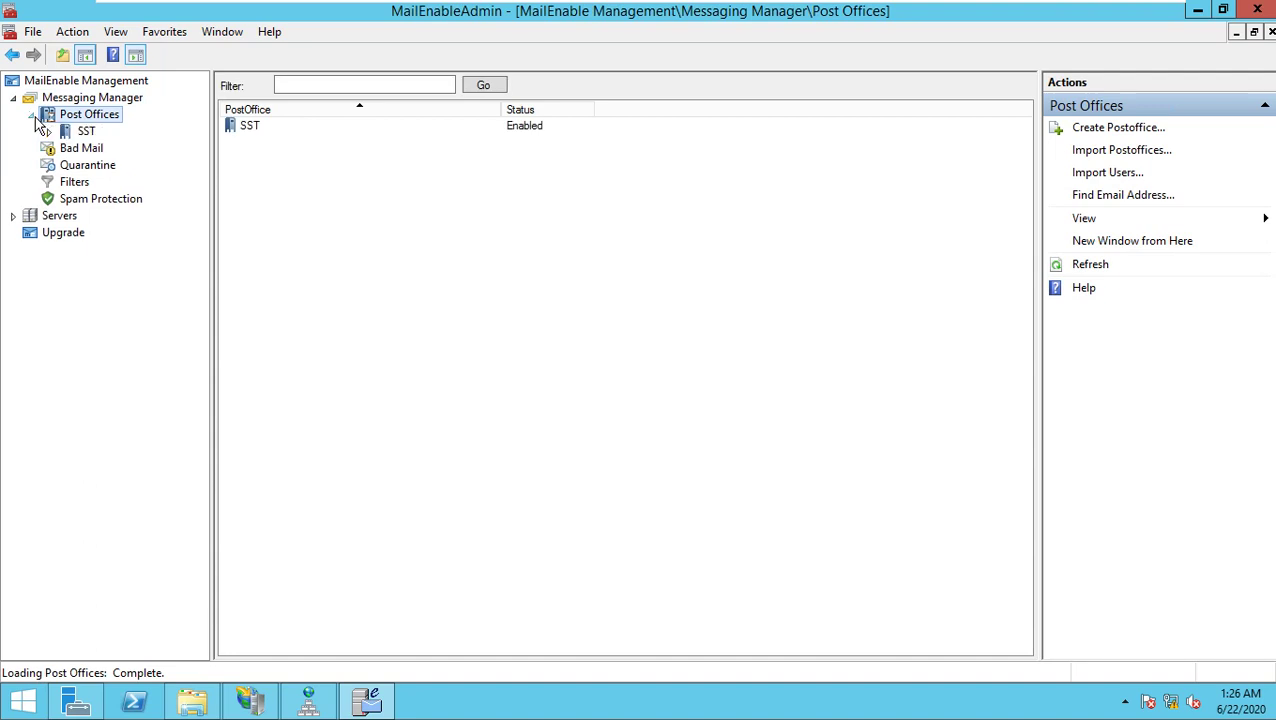
{"action": "left_click", "coordinate": [72, 136]}
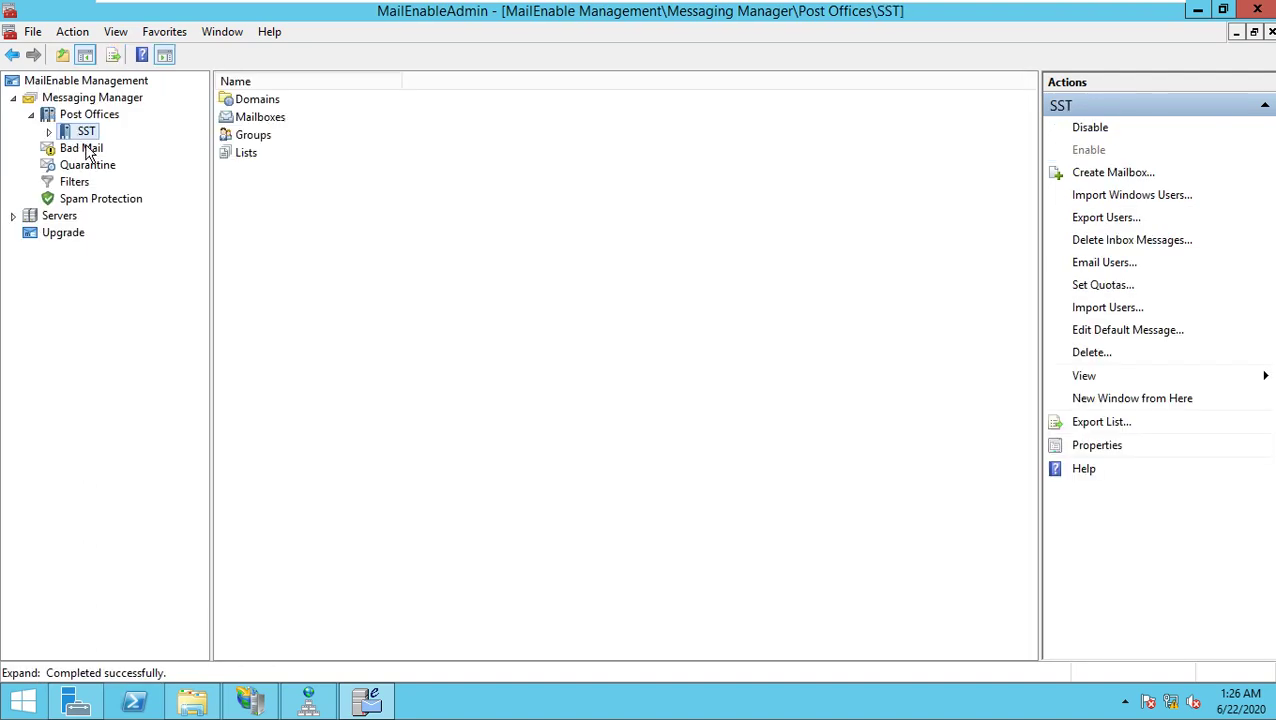
{"action": "left_click", "coordinate": [48, 132]}
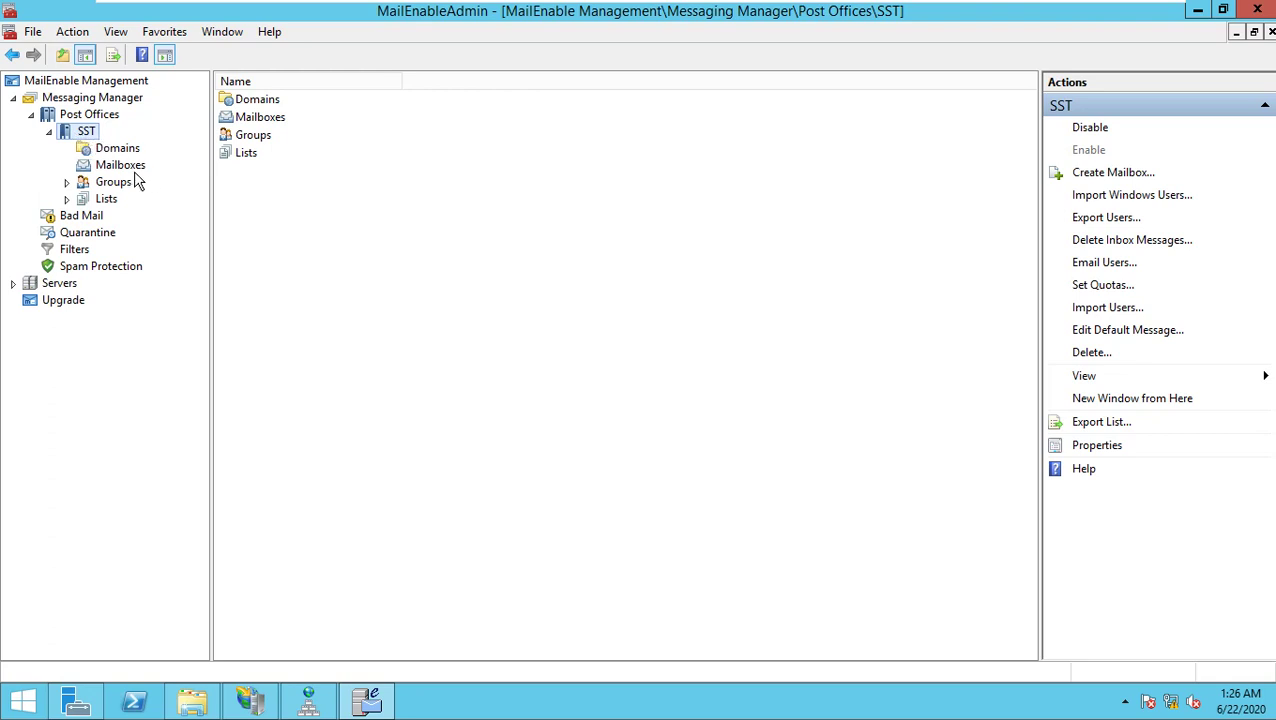
{"action": "left_click", "coordinate": [120, 166]}
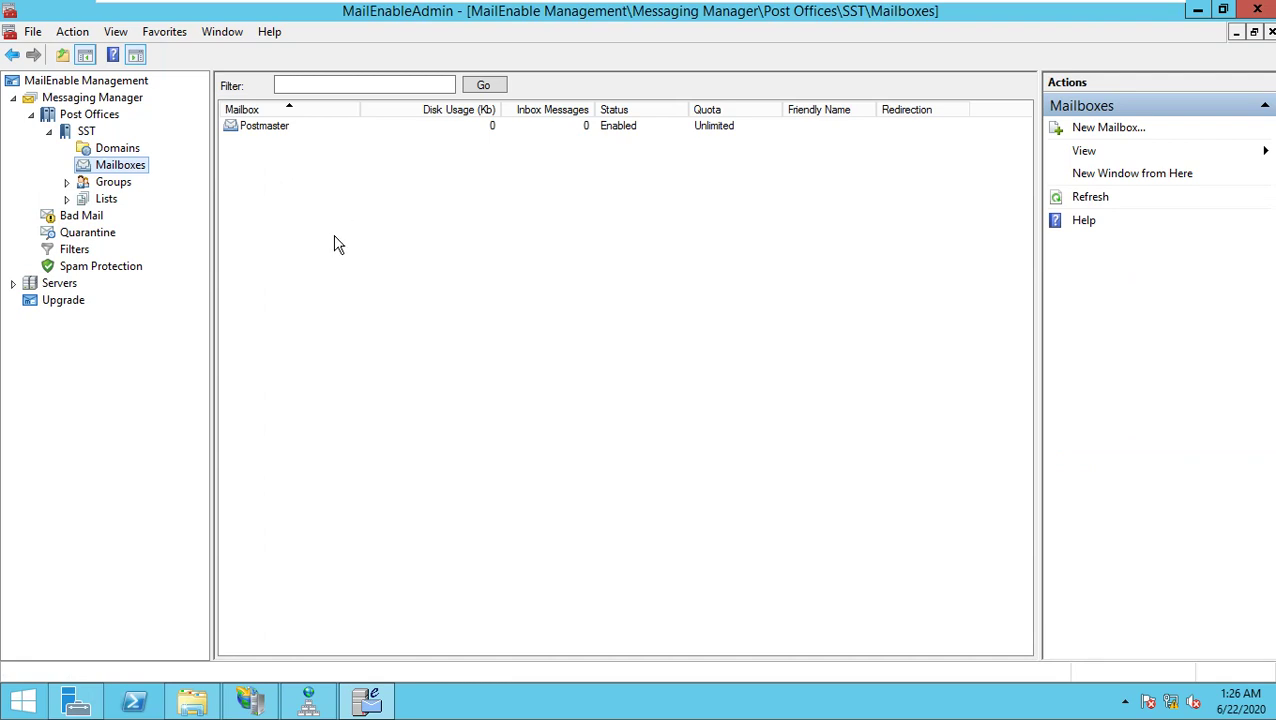
Step: Create the first test user's mailbox with a password in SST, overwriting the orphaned mailbox files
{"action": "right_click", "coordinate": [299, 197]}
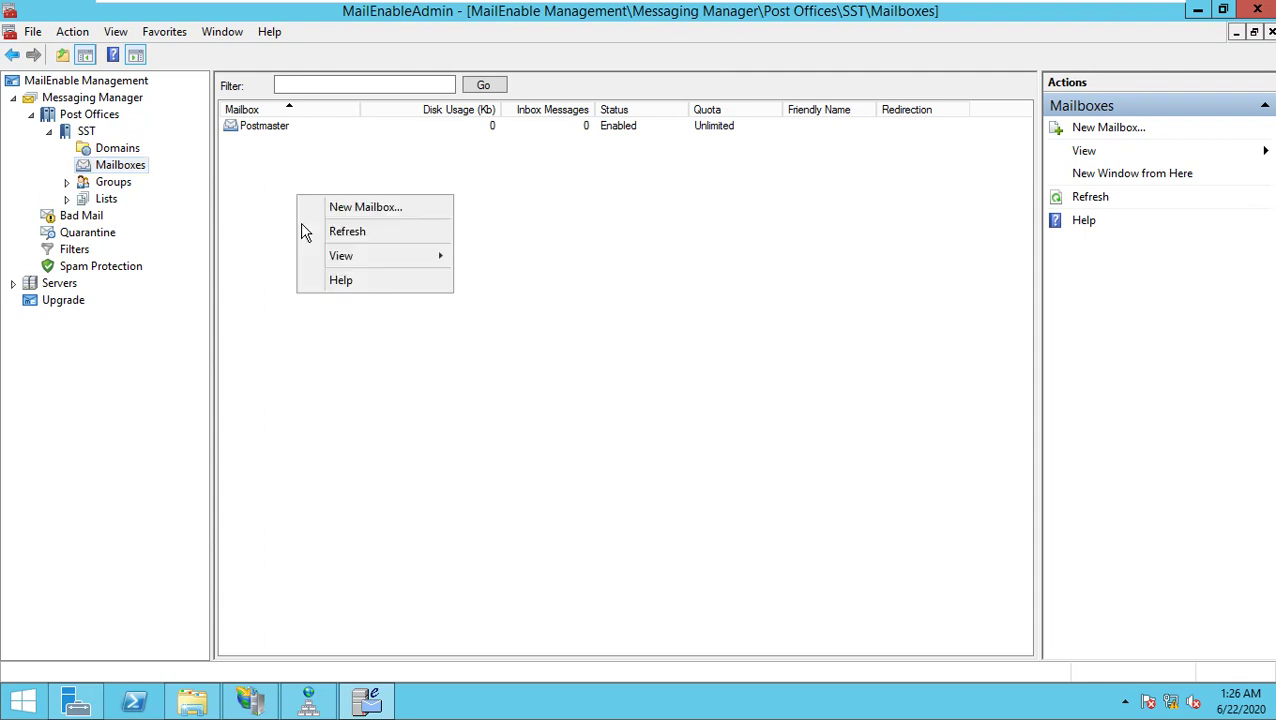
{"action": "left_click", "coordinate": [370, 208]}
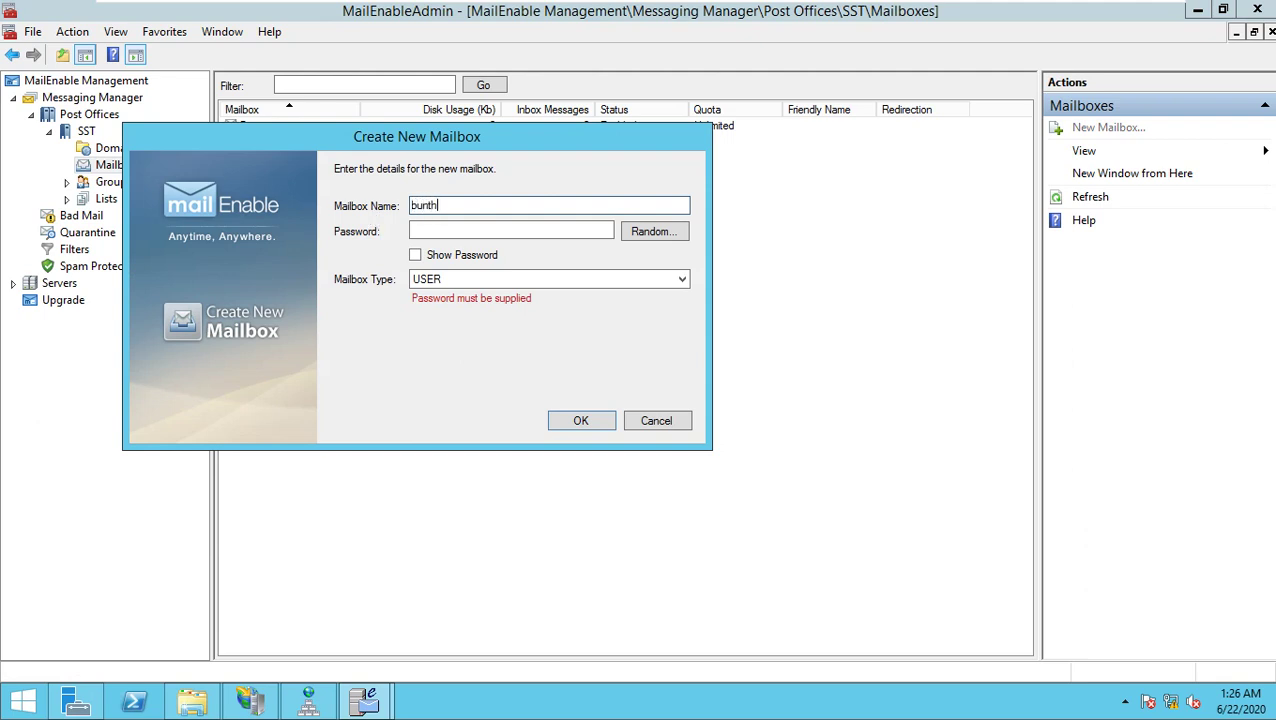
{"action": "left_click", "coordinate": [510, 231]}
{"action": "type", "text": "*"}
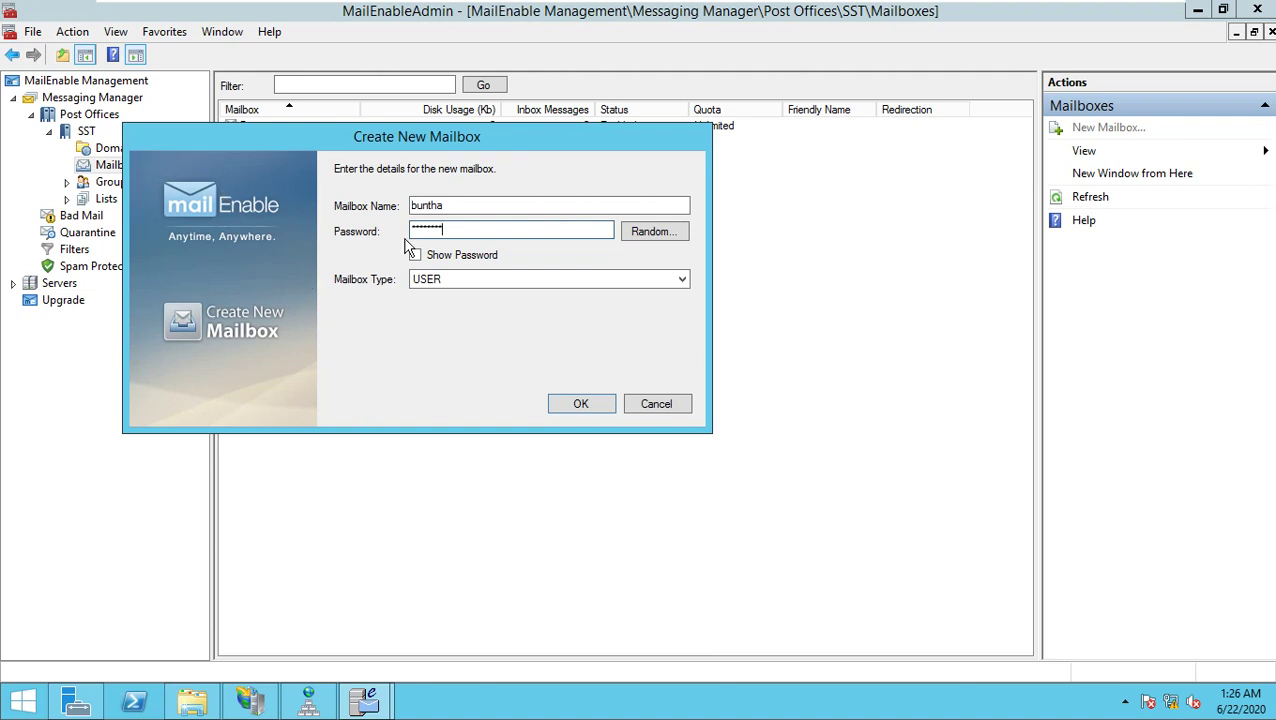
{"action": "left_click", "coordinate": [579, 405]}
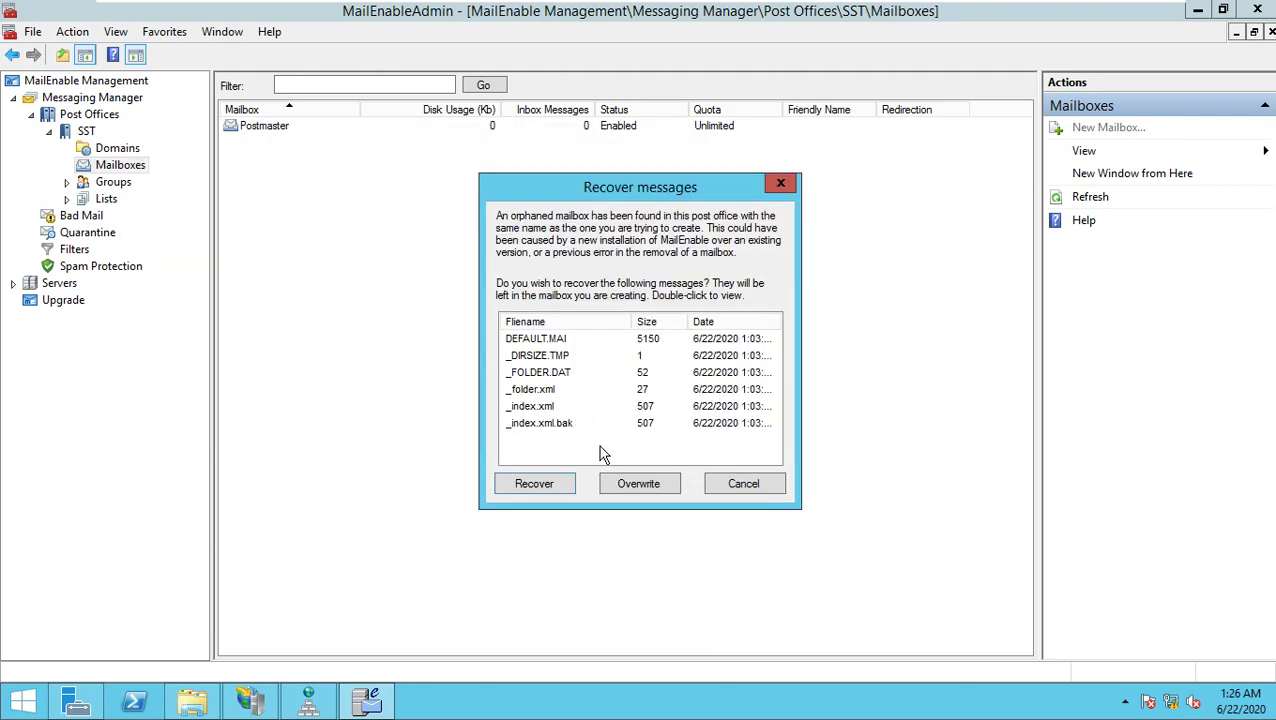
{"action": "left_click", "coordinate": [657, 486]}
{"action": "right_click", "coordinate": [289, 188]}
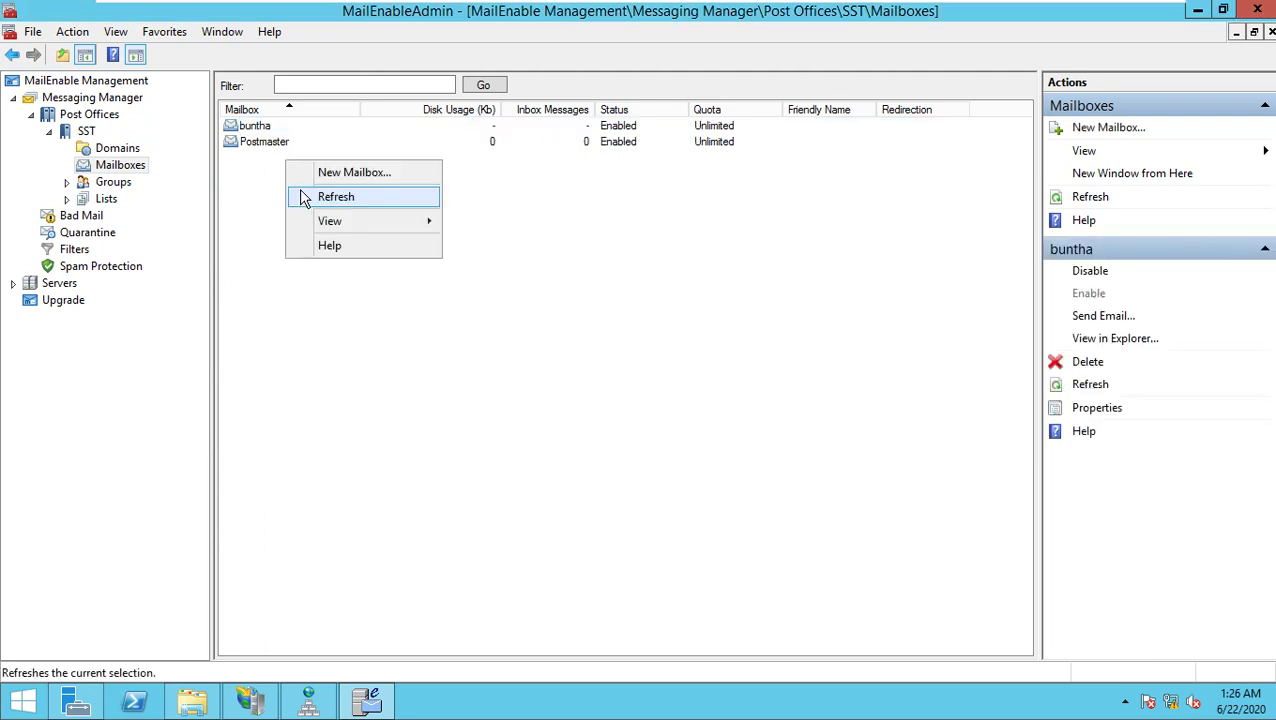
Step: Create a second user mailbox for the other test user with its password
{"action": "left_click", "coordinate": [314, 185]}
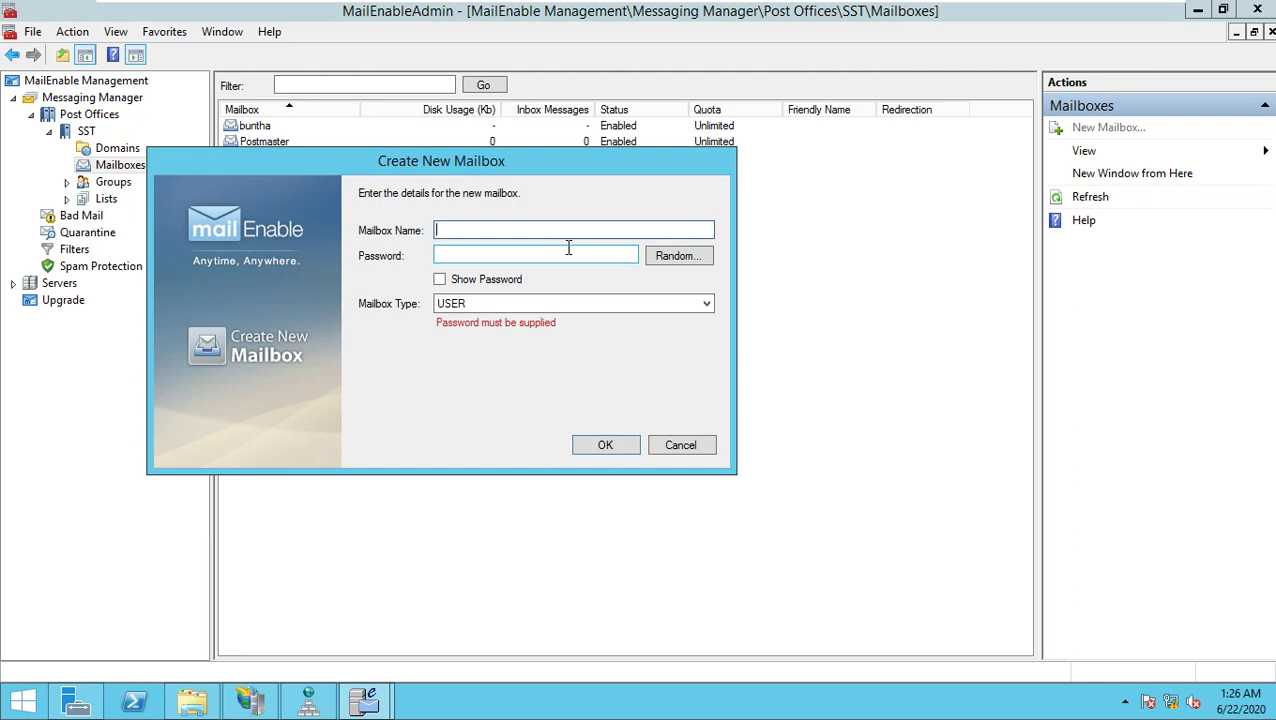
{"action": "key", "text": "Tab"}
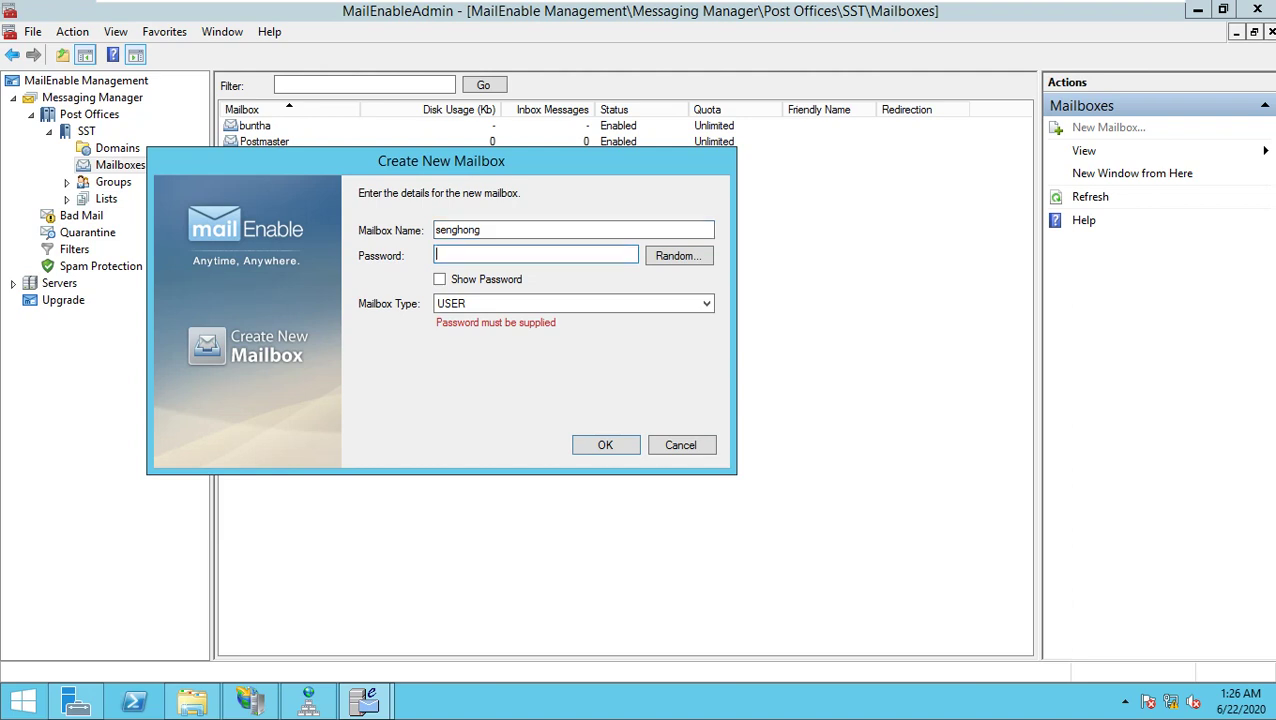
{"action": "type", "text": "1"}
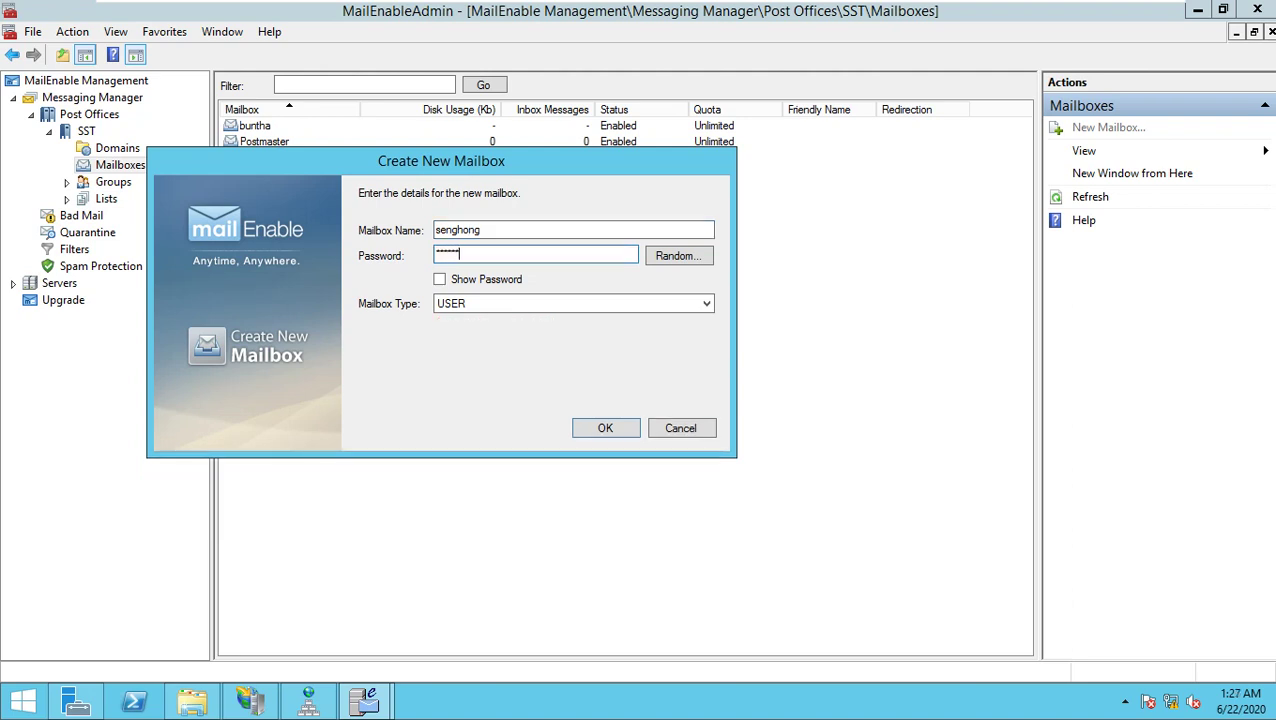
{"action": "left_click", "coordinate": [612, 430]}
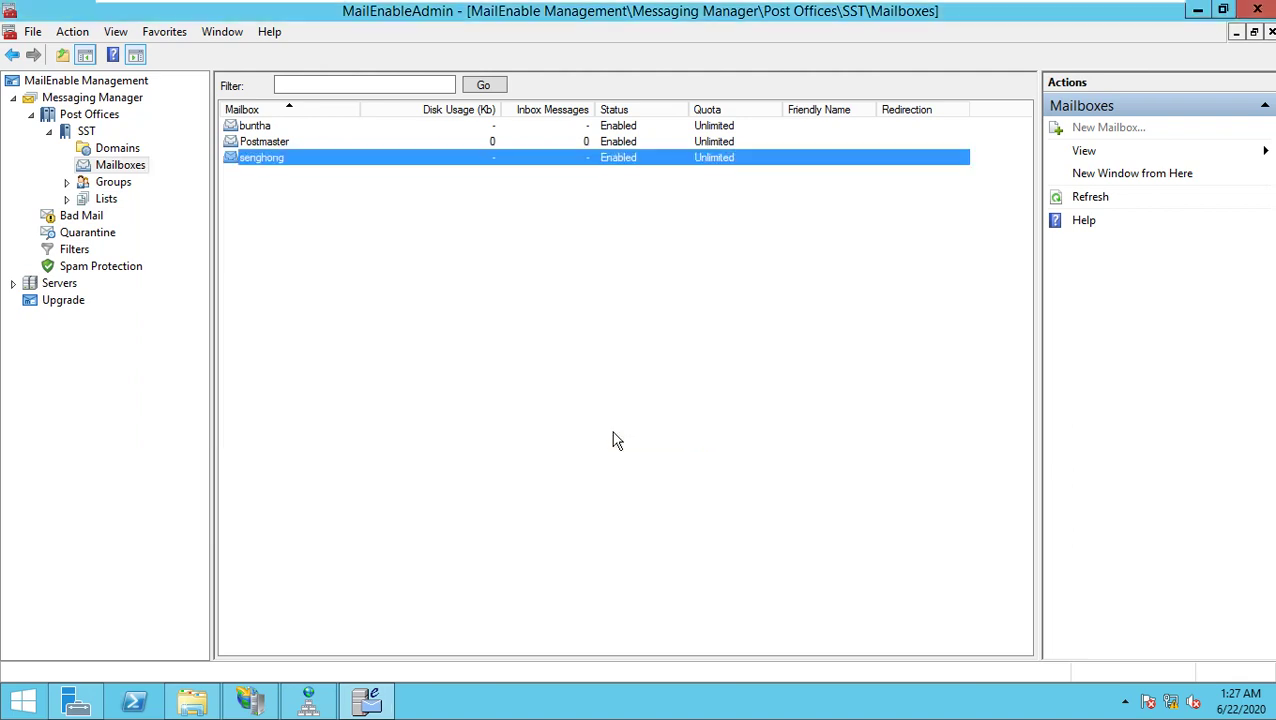
Step: Check the first new mailbox's properties, then hide MailEnable and exit the VM's full-screen view
{"action": "left_click", "coordinate": [258, 127]}
{"action": "left_click", "coordinate": [264, 158]}
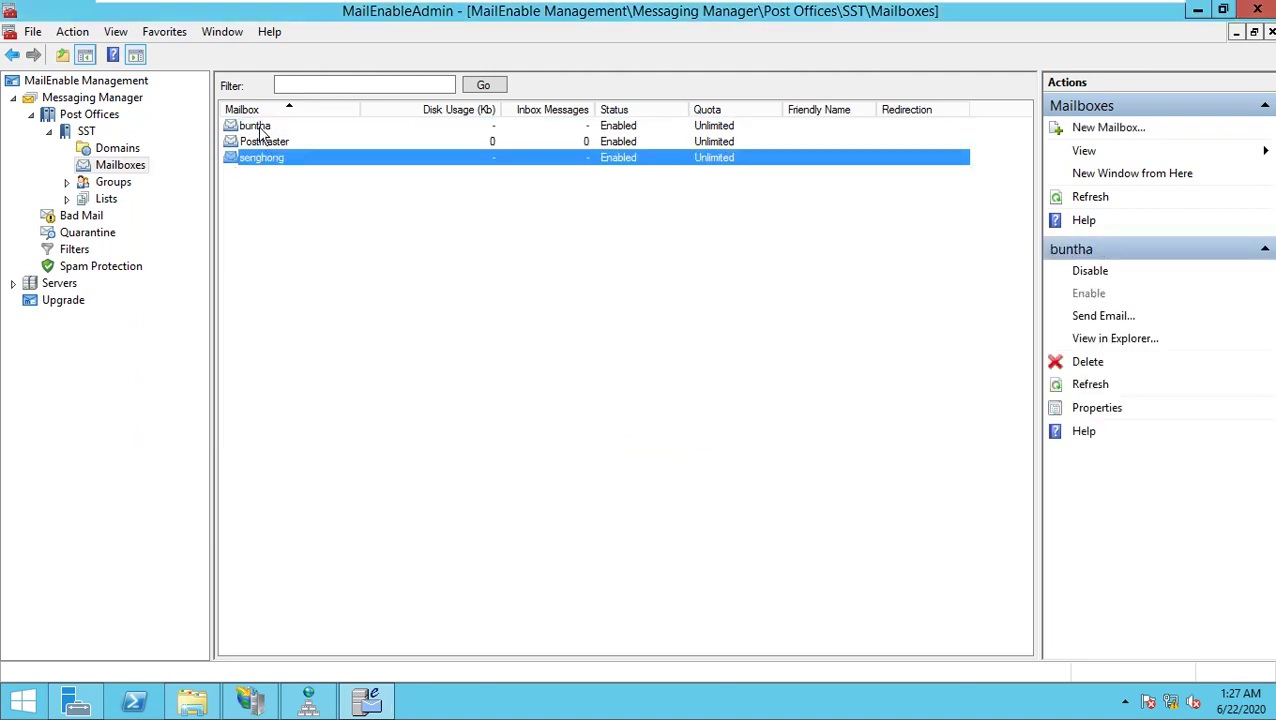
{"action": "left_click", "coordinate": [258, 127]}
{"action": "left_click", "coordinate": [268, 158]}
{"action": "double_click", "coordinate": [256, 126]}
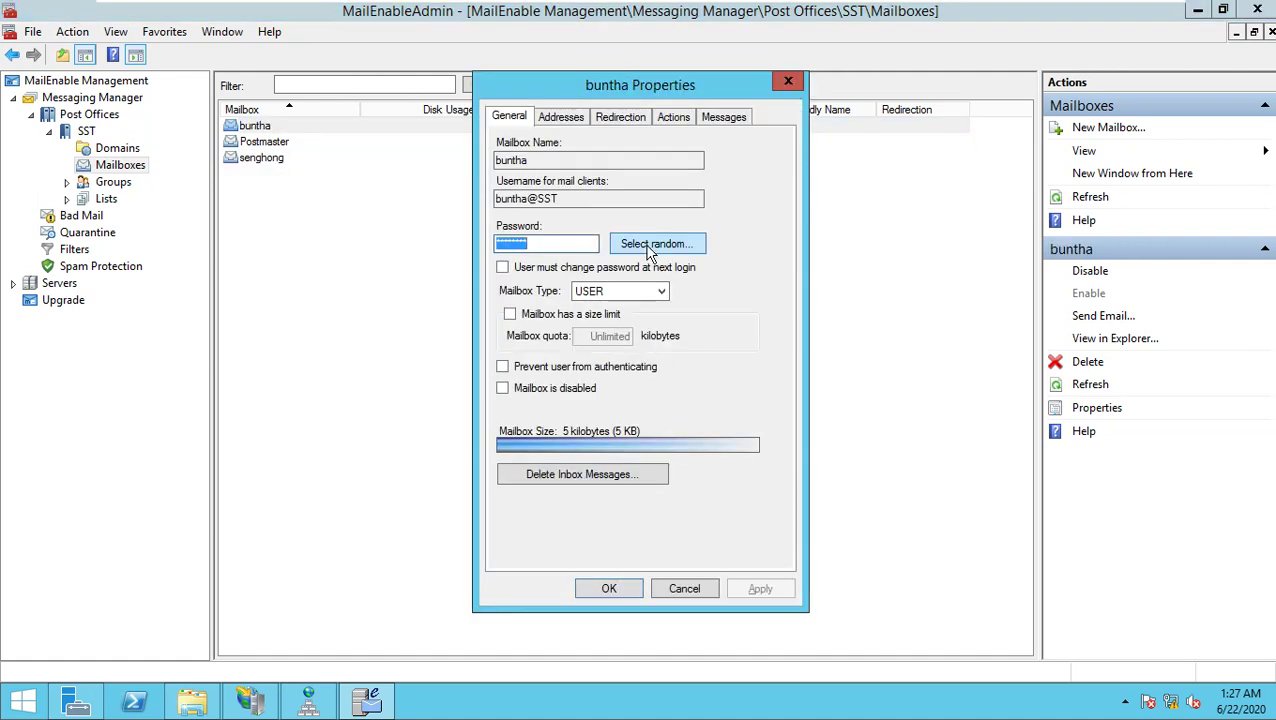
{"action": "left_click", "coordinate": [684, 594]}
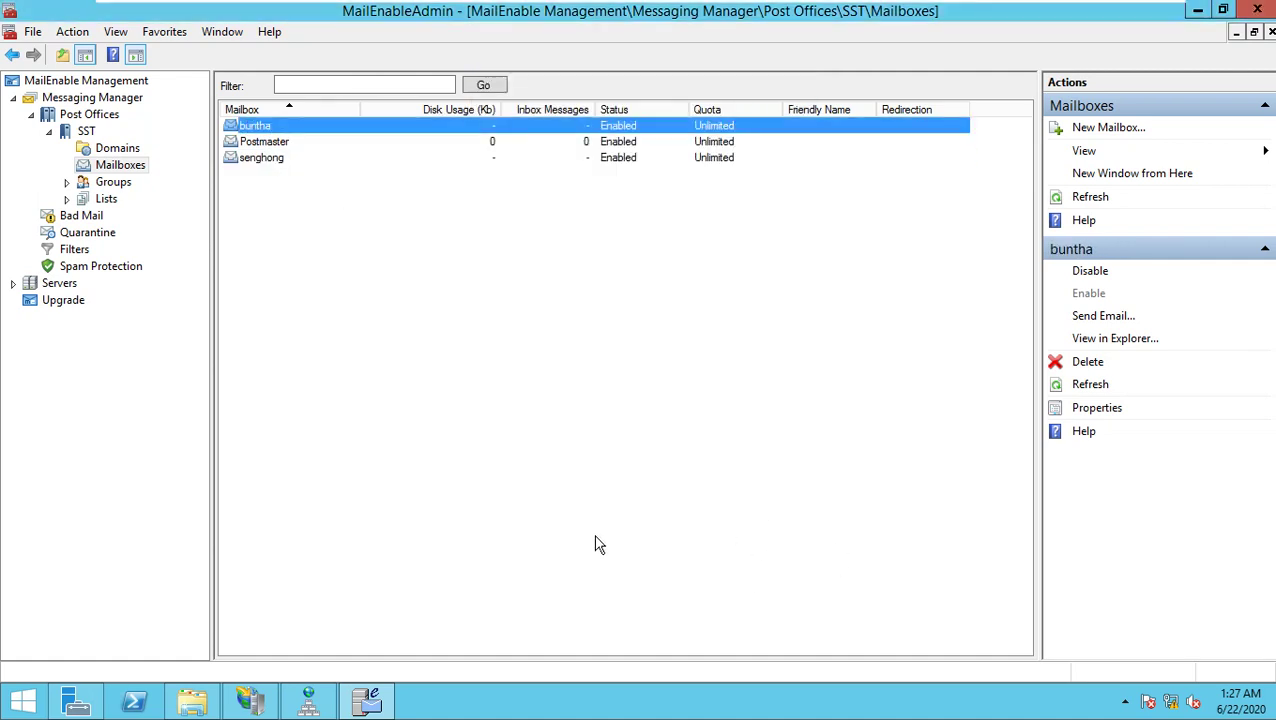
{"action": "left_click", "coordinate": [1199, 9]}
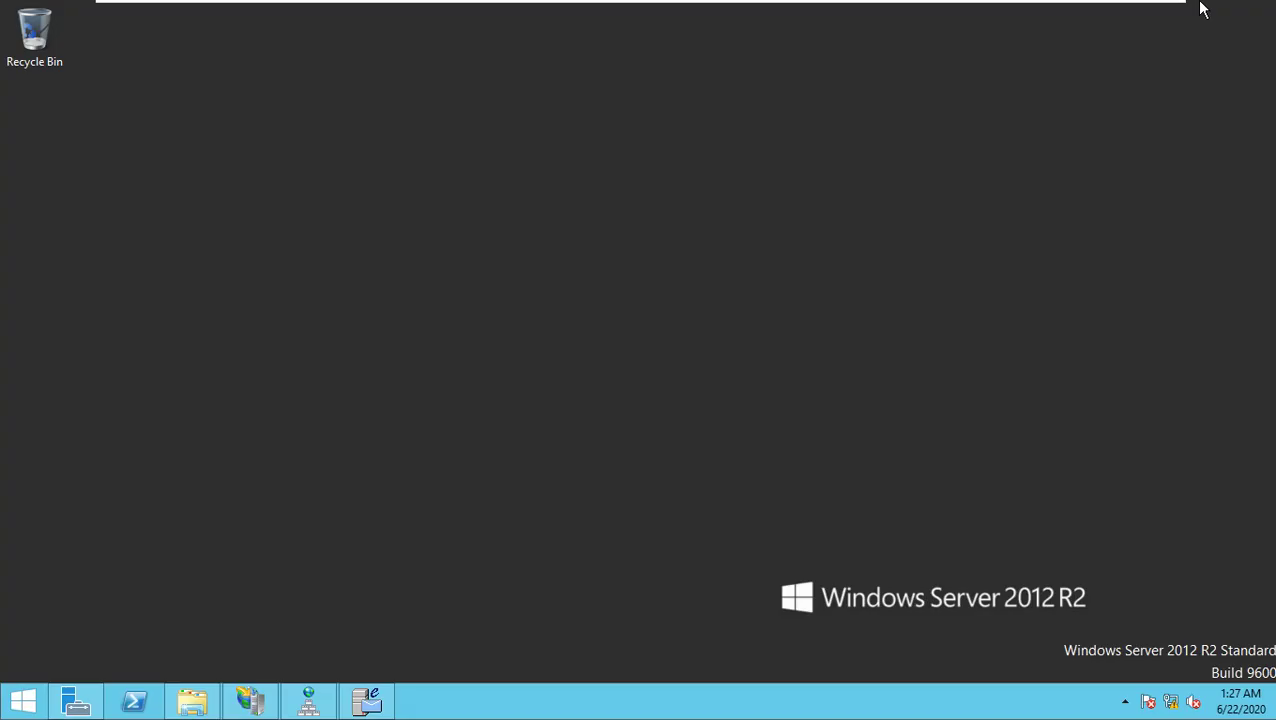
{"action": "key", "text": "ctrl+alt+Return"}
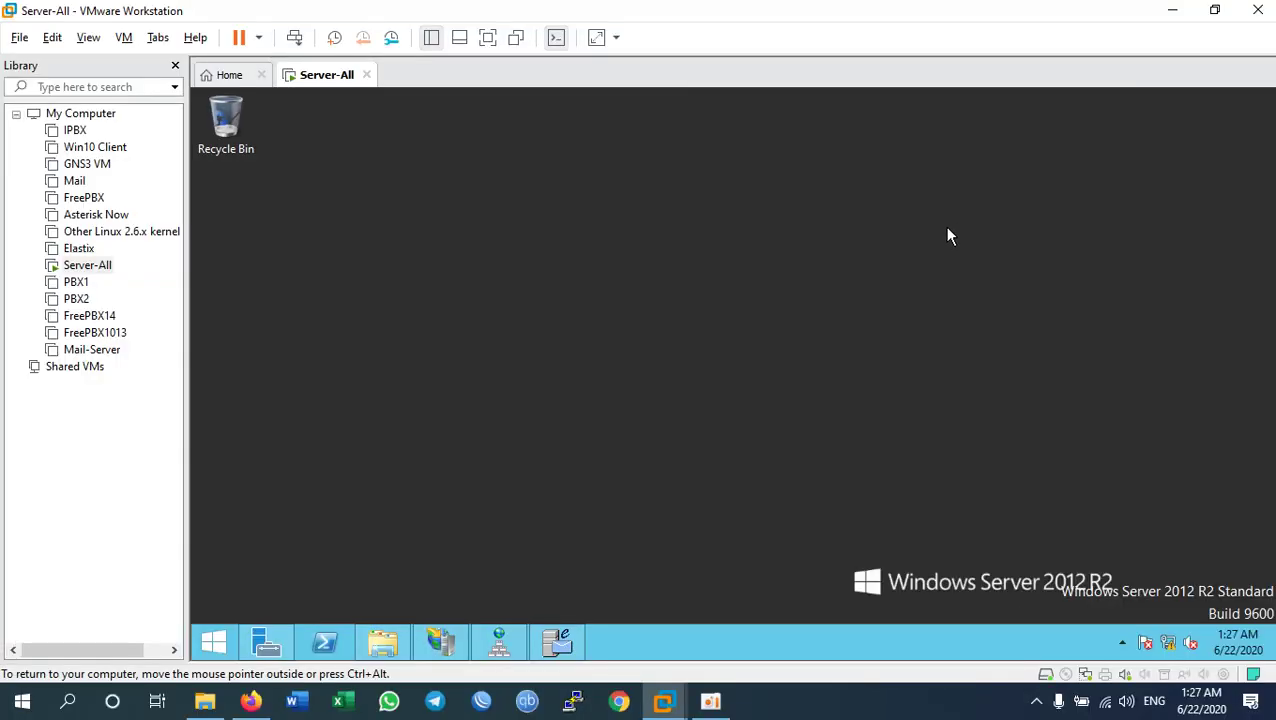
{"action": "left_click", "coordinate": [255, 702]}
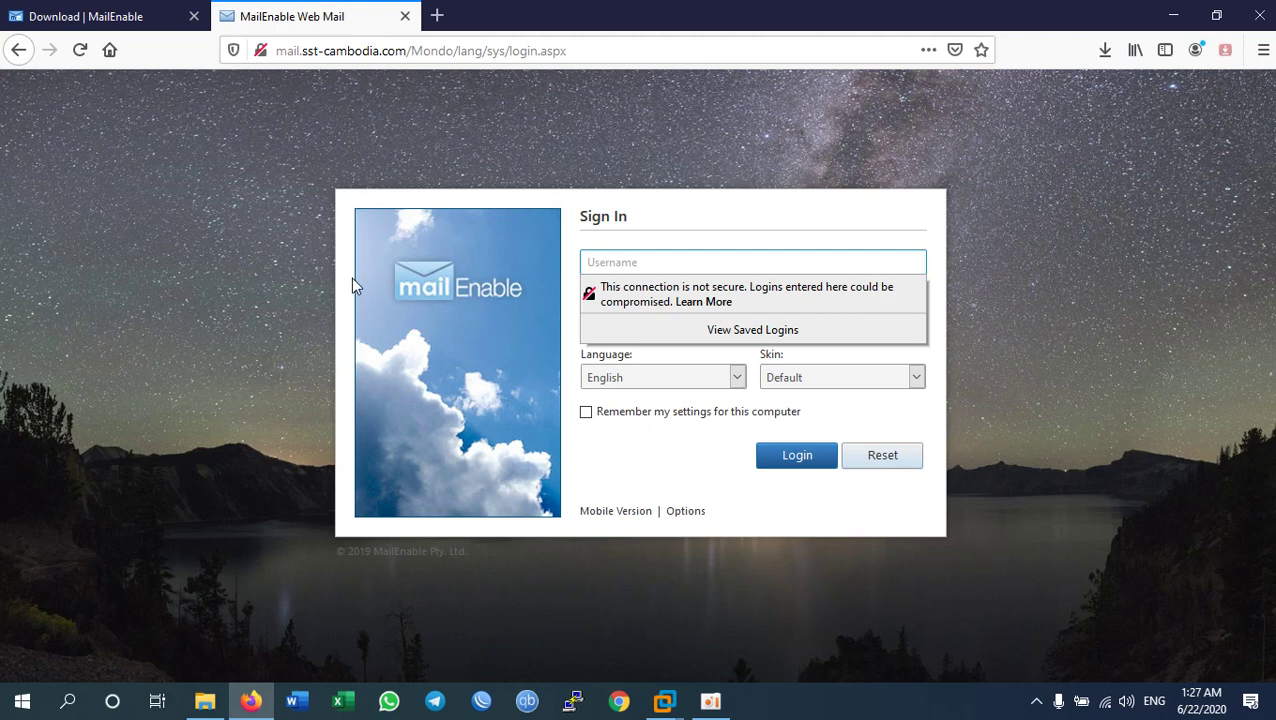
{"action": "left_click", "coordinate": [688, 268]}
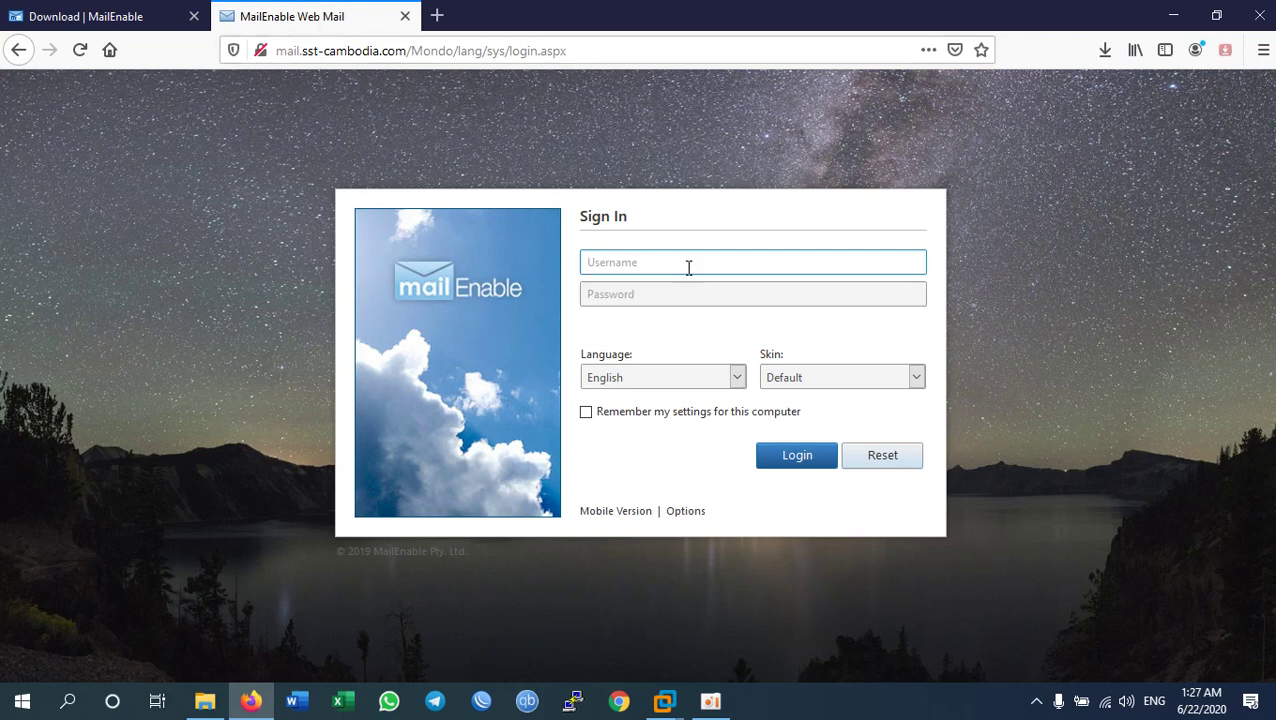
{"action": "key", "text": "Tab"}
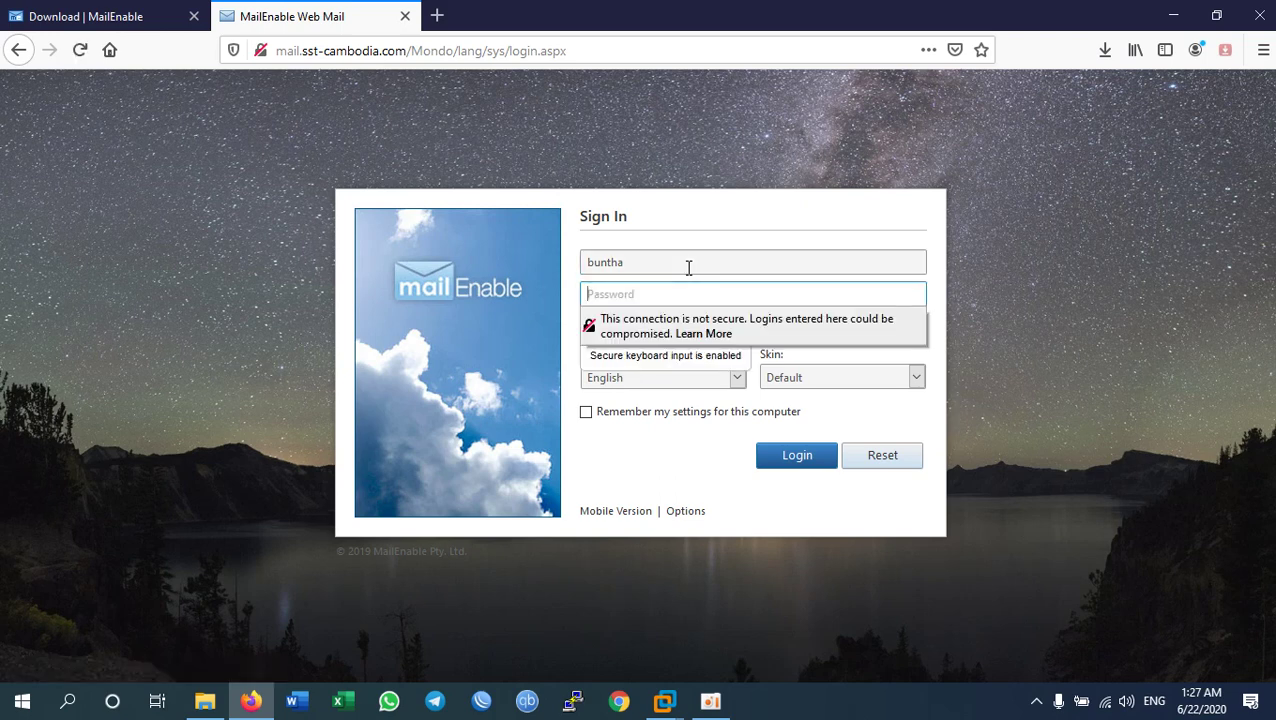
{"action": "key", "text": "shift+Tab"}
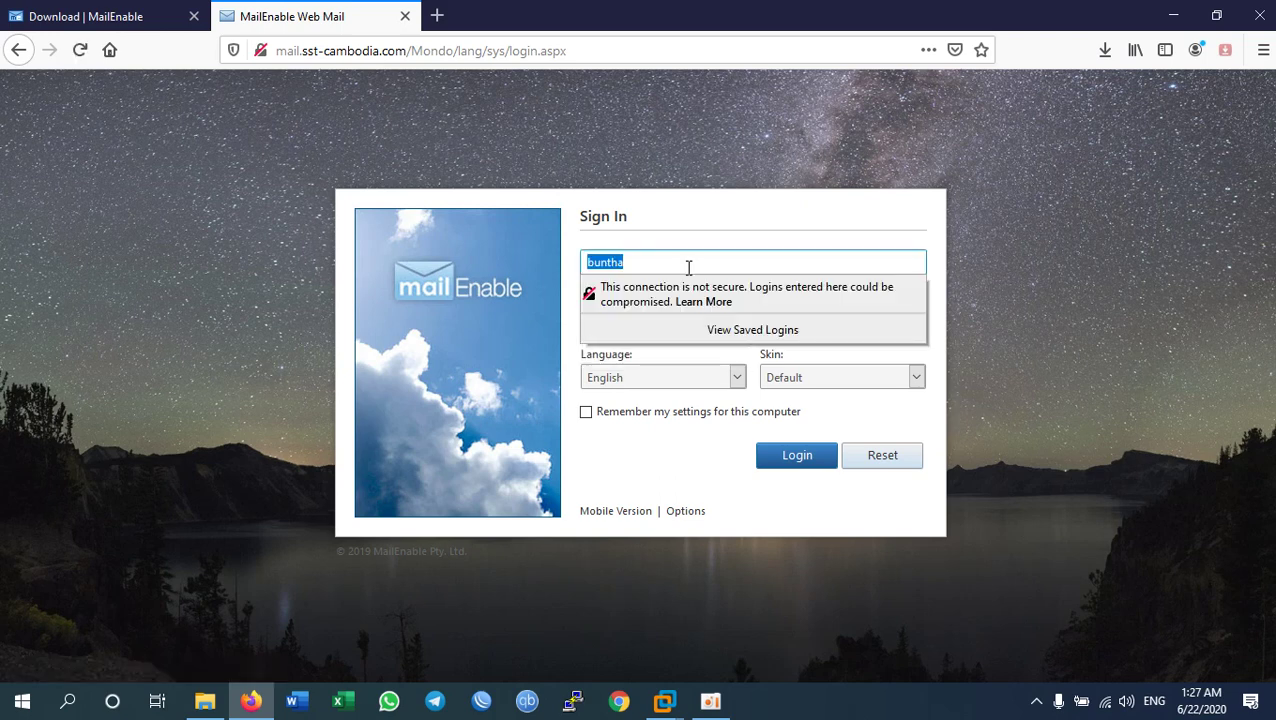
{"action": "left_click", "coordinate": [688, 267]}
{"action": "type", "text": "@sst-cambodia.com"}
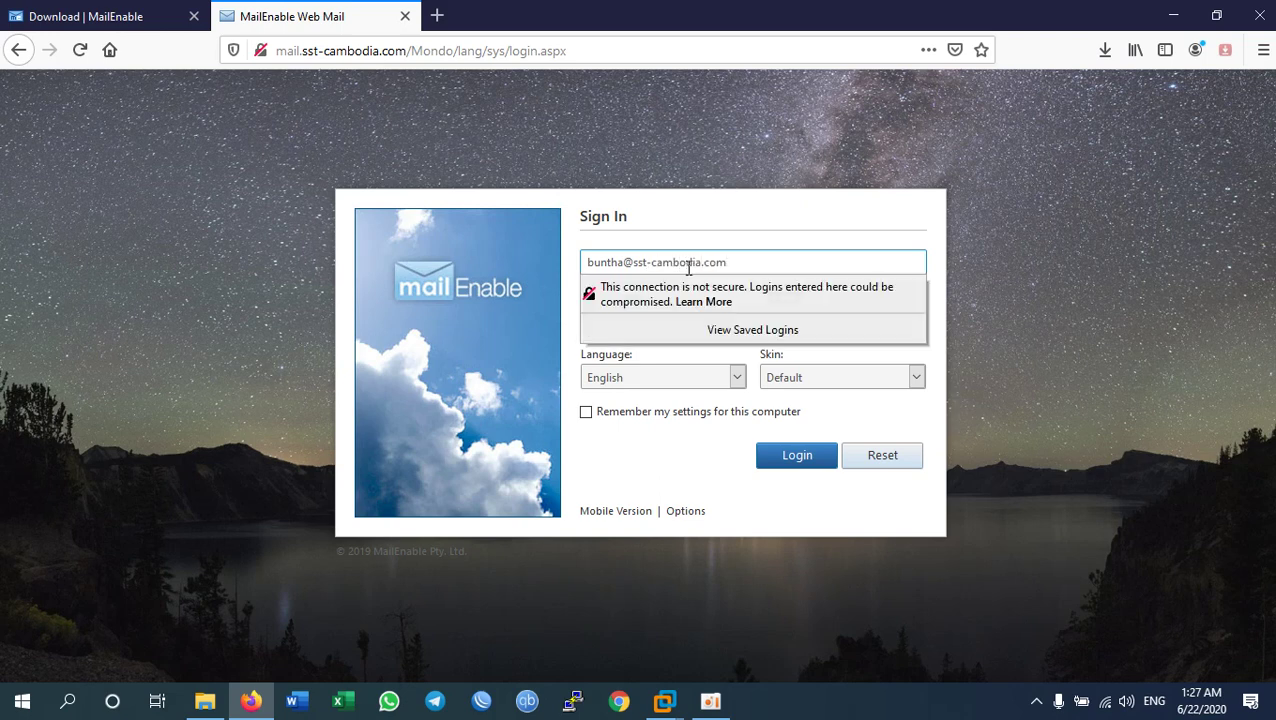
{"action": "key", "text": "Tab"}
{"action": "type", "text": "••"}
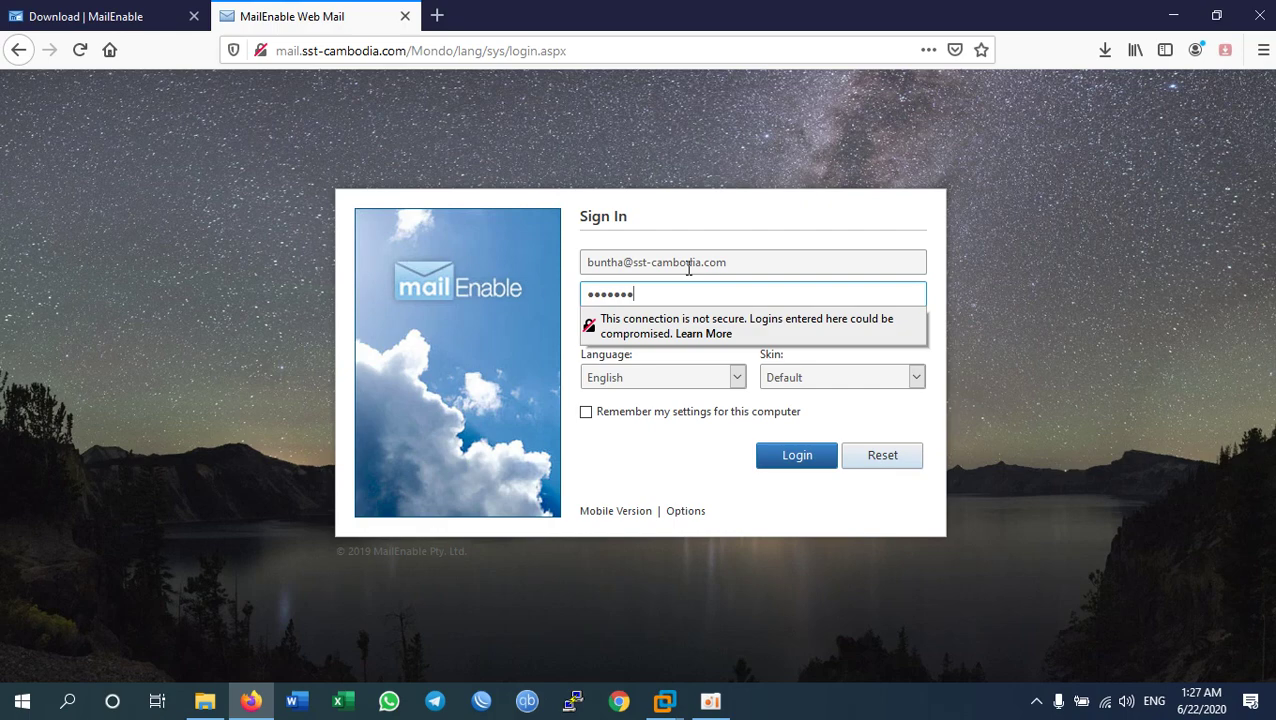
{"action": "left_click", "coordinate": [781, 489]}
{"action": "left_click", "coordinate": [790, 462]}
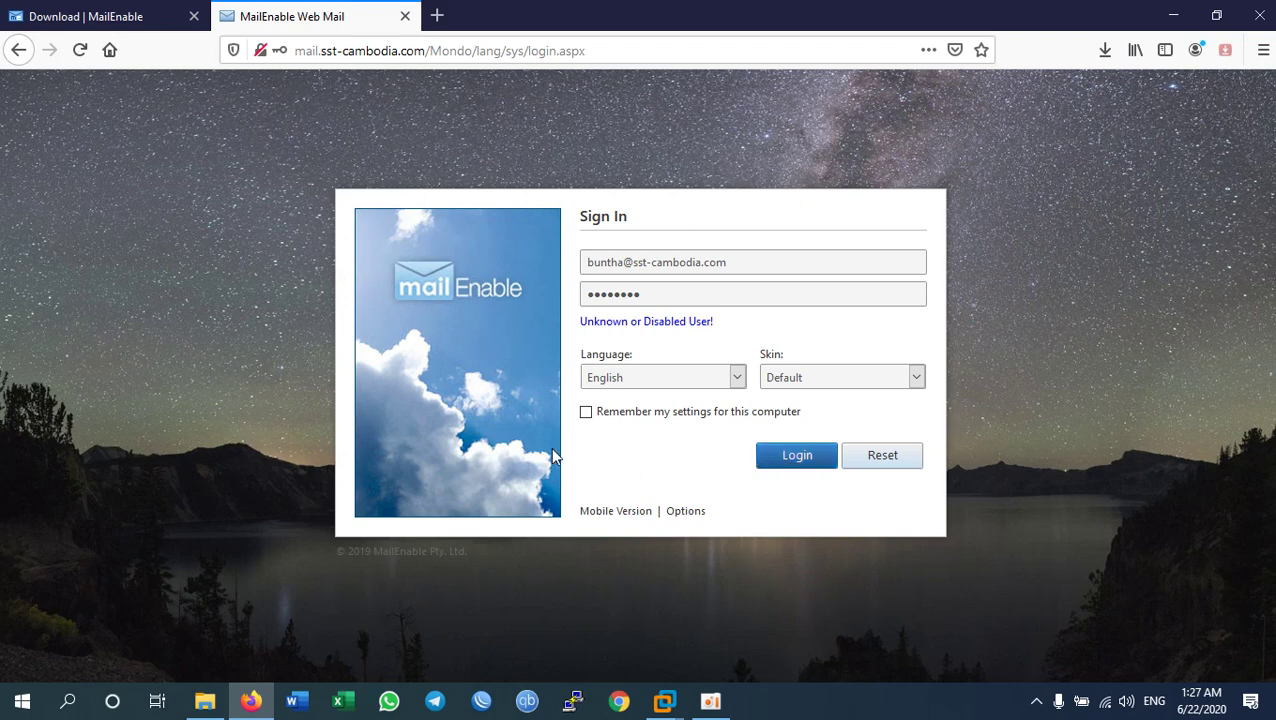
Step: Retry the login using the short username without the domain
{"action": "left_click", "coordinate": [749, 265]}
{"action": "key", "text": "BackSpace"}
{"action": "key", "text": "BackSpace"}
{"action": "key", "text": "BackSpace"}
{"action": "key", "text": "BackSpace"}
{"action": "key", "text": "BackSpace"}
{"action": "key", "text": "BackSpace"}
{"action": "key", "text": "BackSpace"}
{"action": "key", "text": "BackSpace"}
{"action": "key", "text": "BackSpace"}
{"action": "key", "text": "BackSpace"}
{"action": "key", "text": "BackSpace"}
{"action": "key", "text": "BackSpace"}
{"action": "key", "text": "BackSpace"}
{"action": "key", "text": "BackSpace"}
{"action": "key", "text": "BackSpace"}
{"action": "key", "text": "BackSpace"}
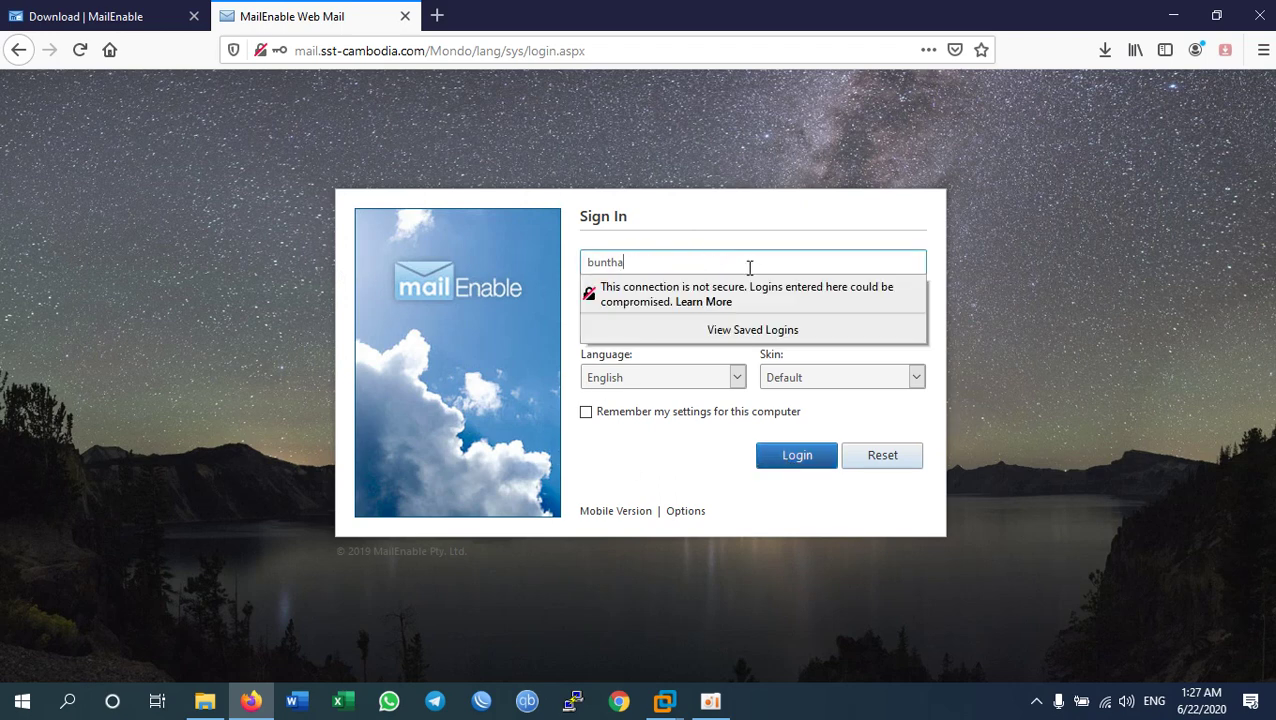
{"action": "left_click", "coordinate": [812, 463]}
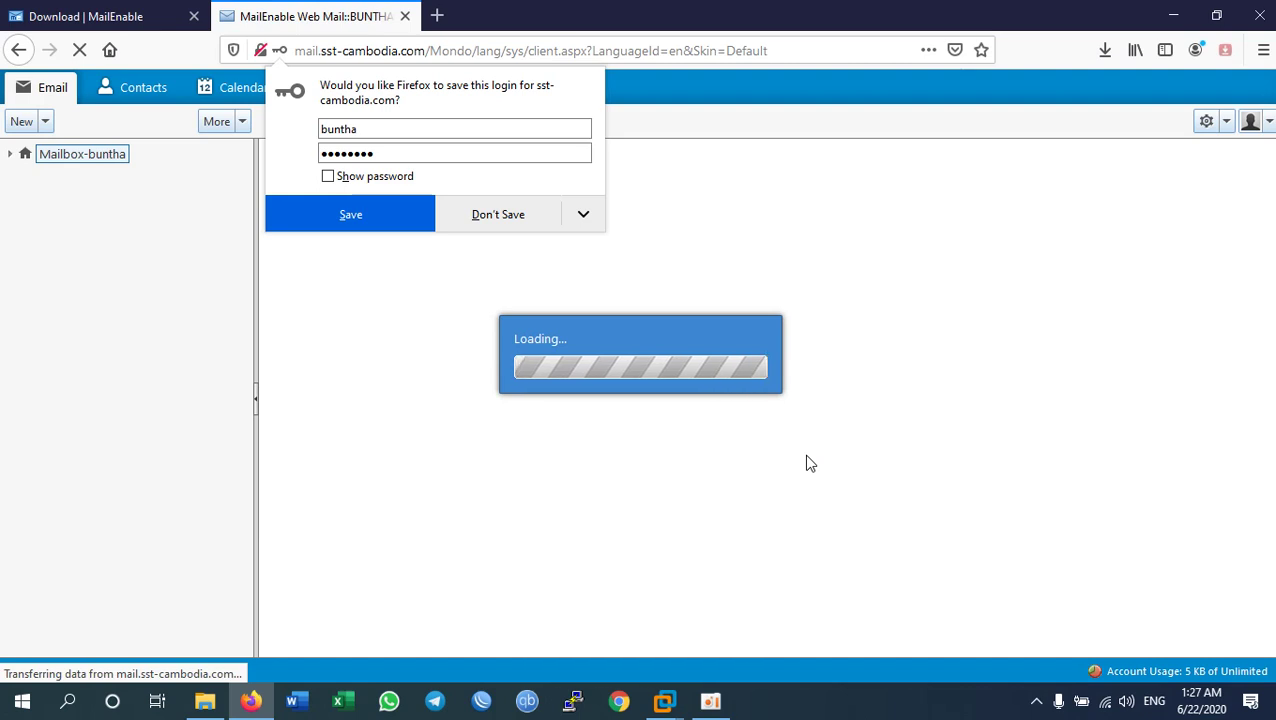
Step: Decline saving the login, then open the Inbox and read the administrator's New E-Mail Account Notification
{"action": "left_click", "coordinate": [492, 216]}
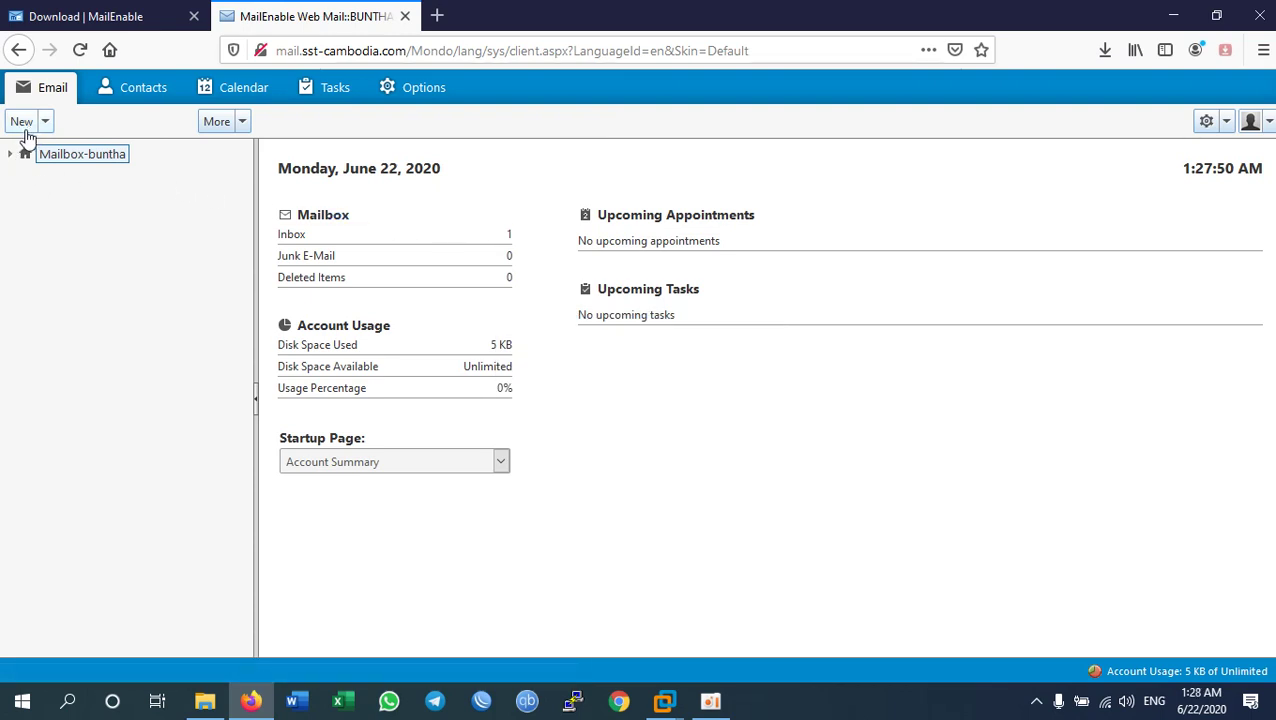
{"action": "left_click", "coordinate": [24, 128]}
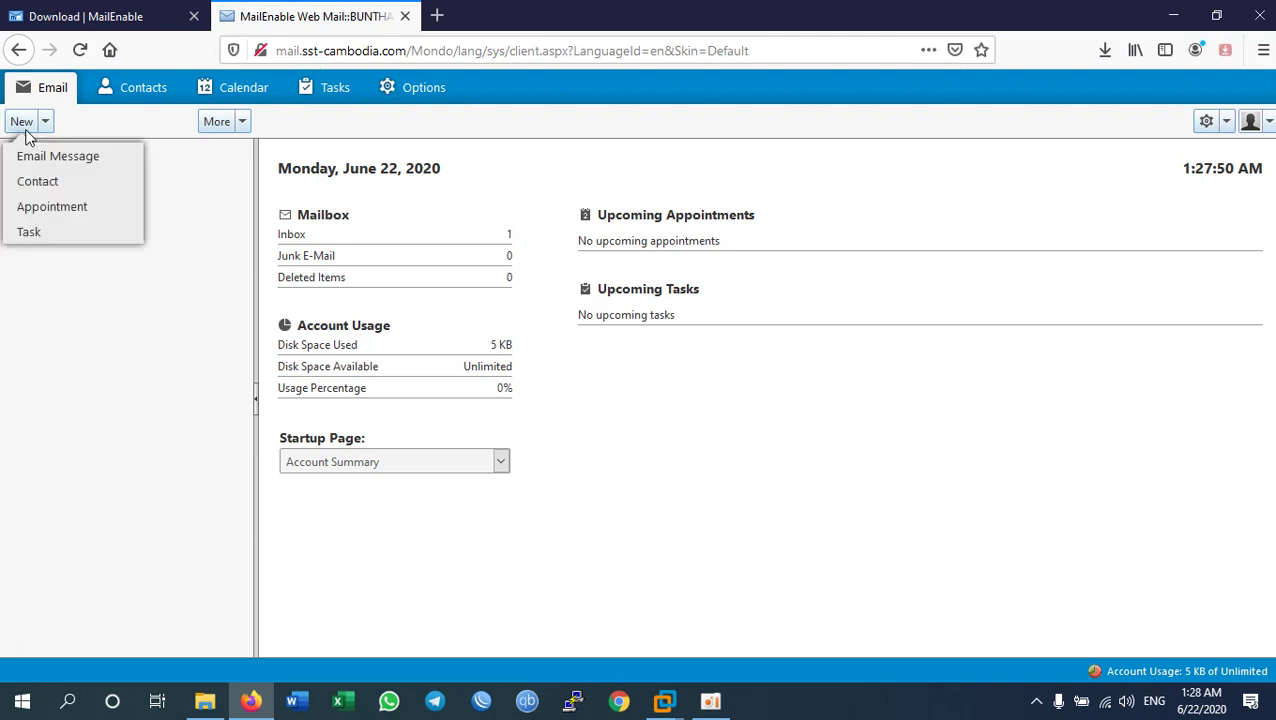
{"action": "left_click", "coordinate": [78, 162]}
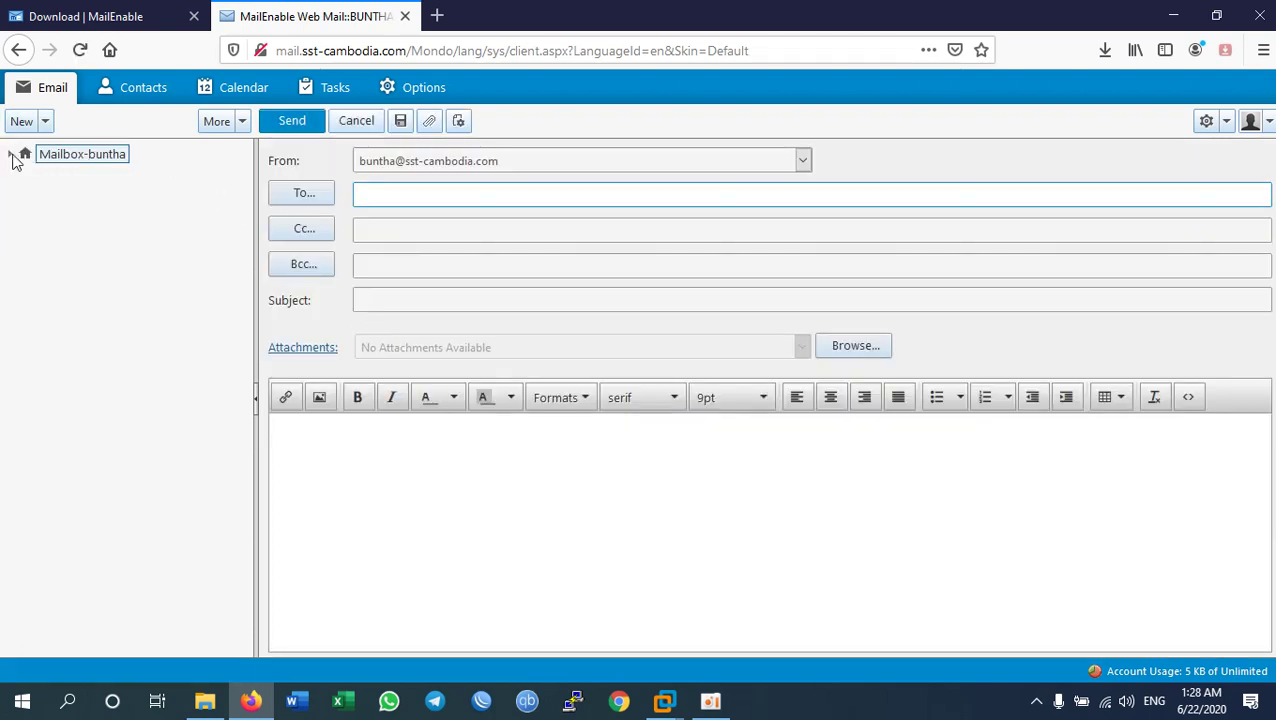
{"action": "left_click", "coordinate": [9, 156]}
{"action": "left_click", "coordinate": [80, 174]}
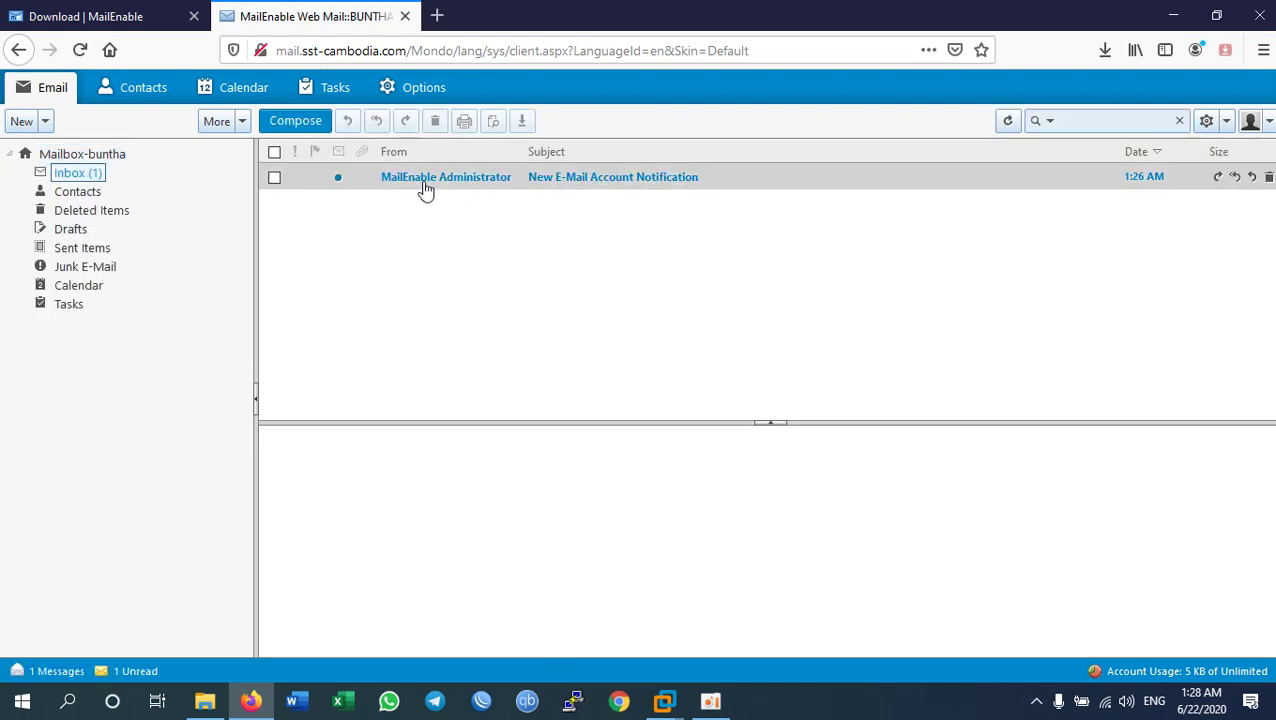
{"action": "left_click", "coordinate": [427, 184]}
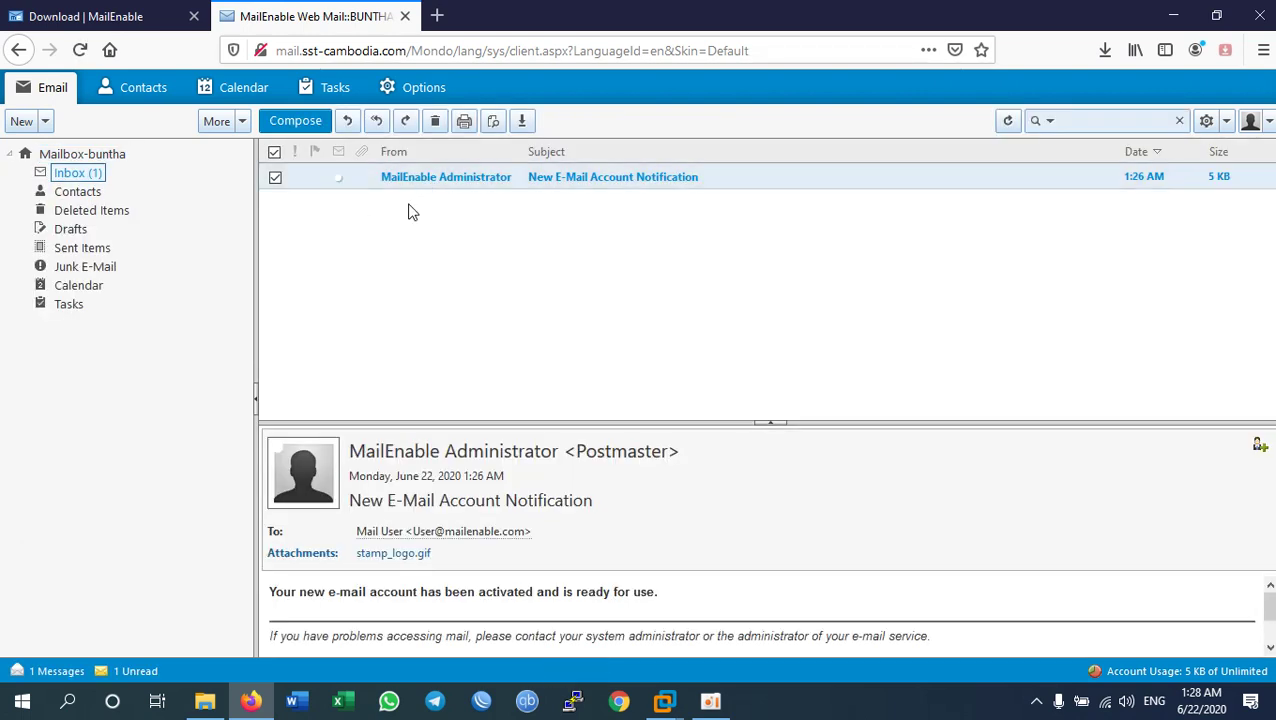
{"action": "left_click", "coordinate": [84, 177]}
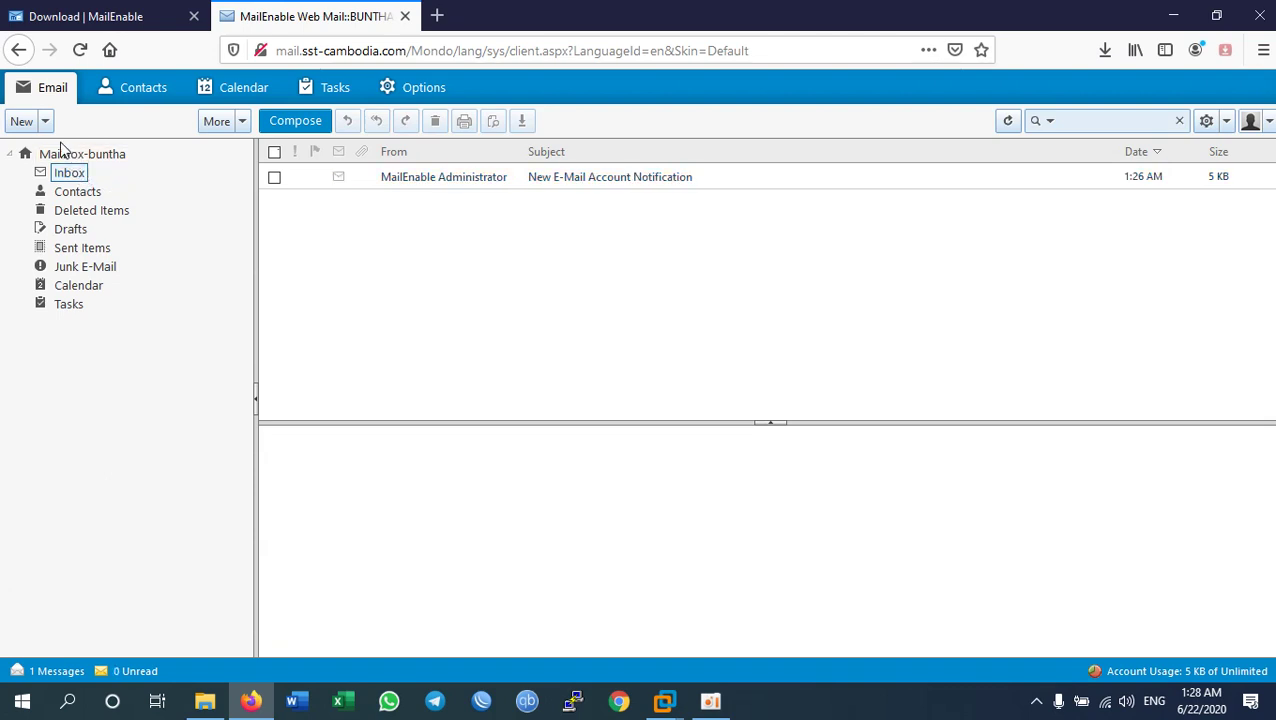
Step: Send a message with subject 'Hi Test' and a two-line greeting to the second user's address
{"action": "left_click", "coordinate": [290, 121]}
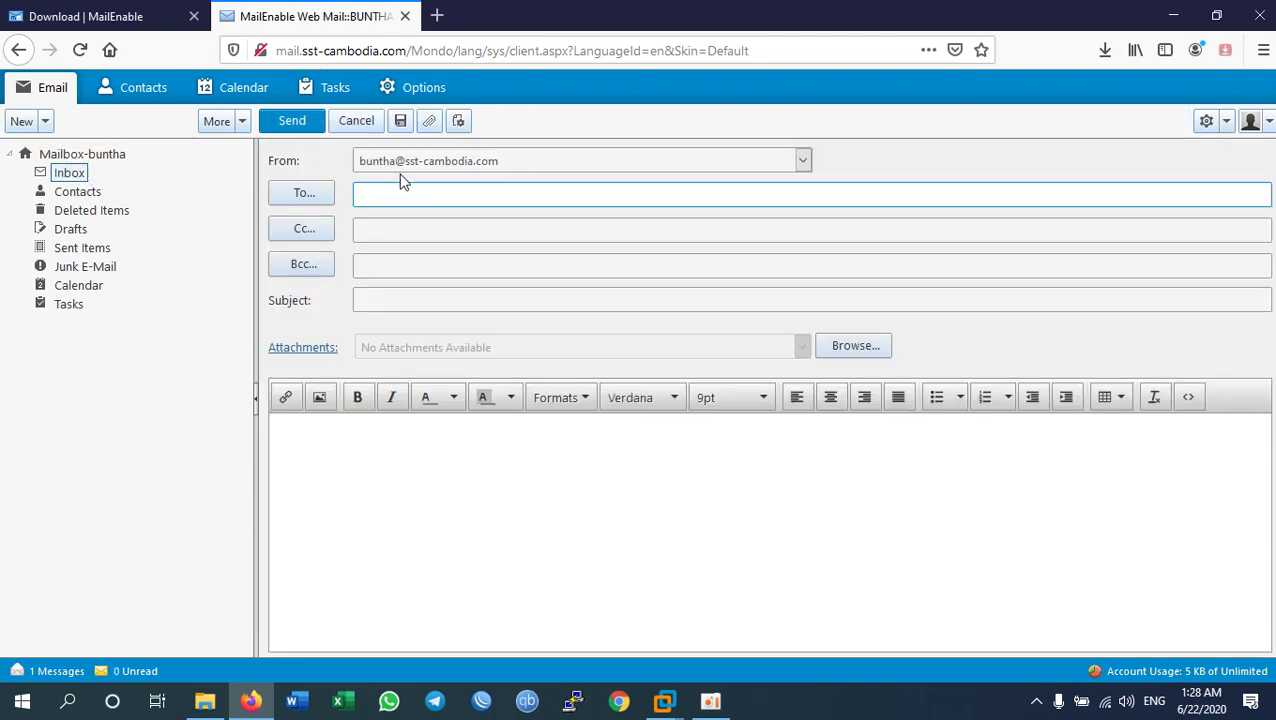
{"action": "key", "text": "Tab"}
{"action": "key", "text": "Tab"}
{"action": "key", "text": "Tab"}
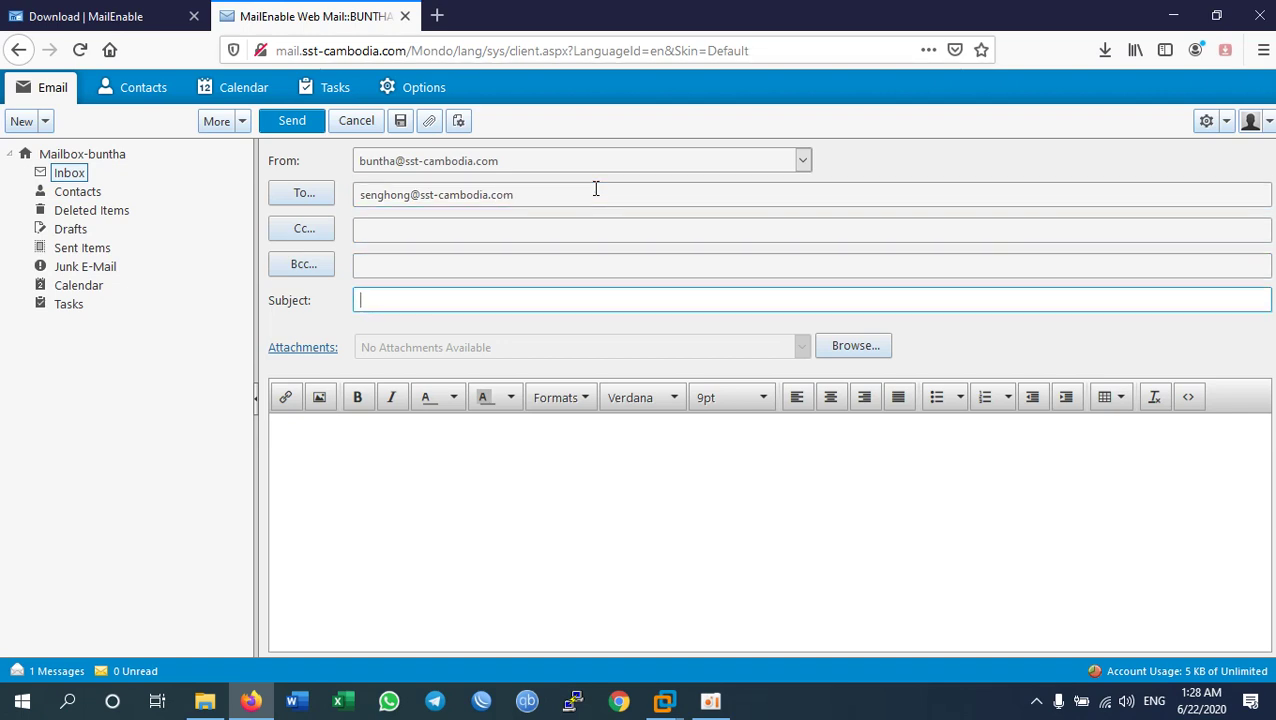
{"action": "type", "text": "Hi Test"}
{"action": "key", "text": "Tab"}
{"action": "key", "text": "Tab"}
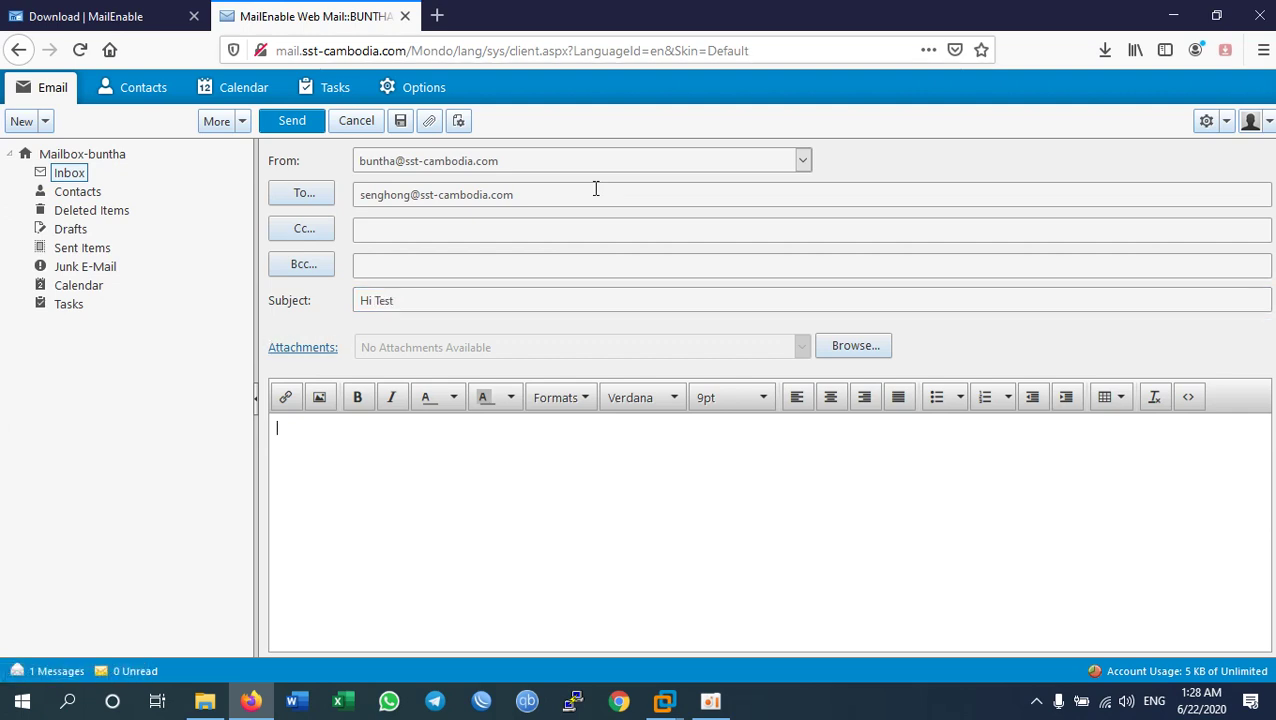
{"action": "key", "text": "Return"}
{"action": "type", "text": "Ho"}
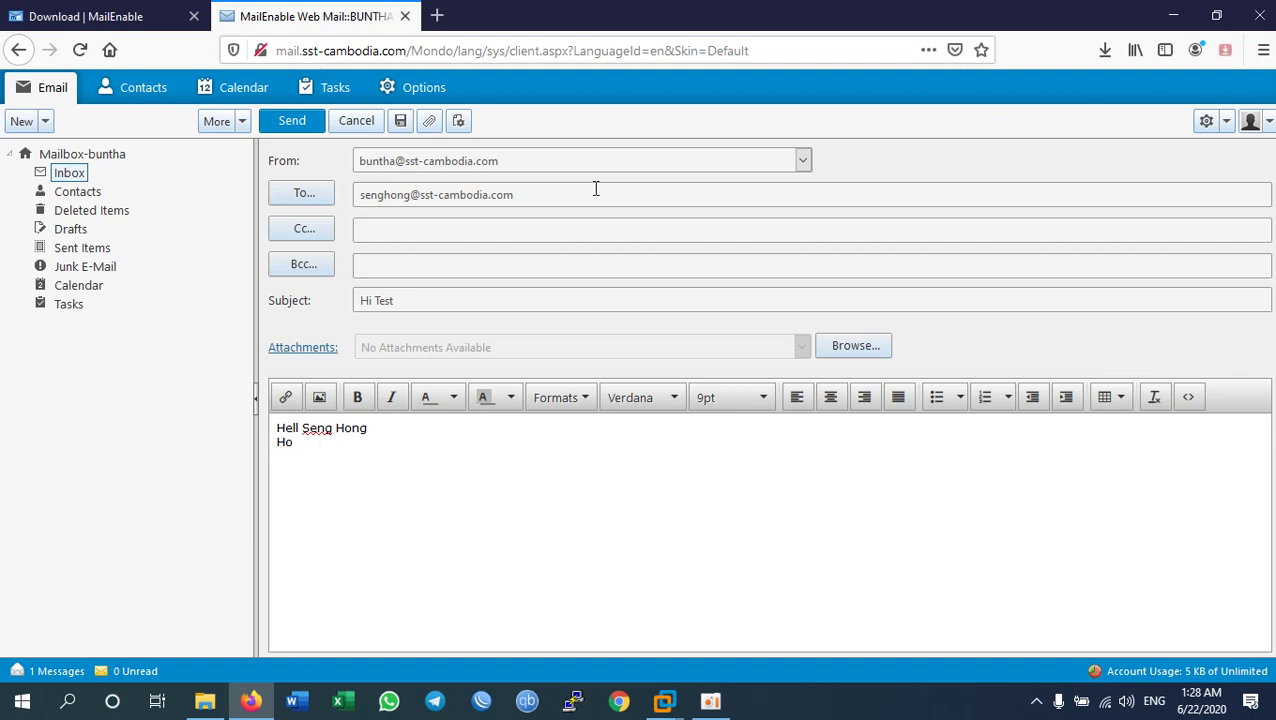
{"action": "type", "text": "arare you?"}
{"action": "left_click", "coordinate": [299, 122]}
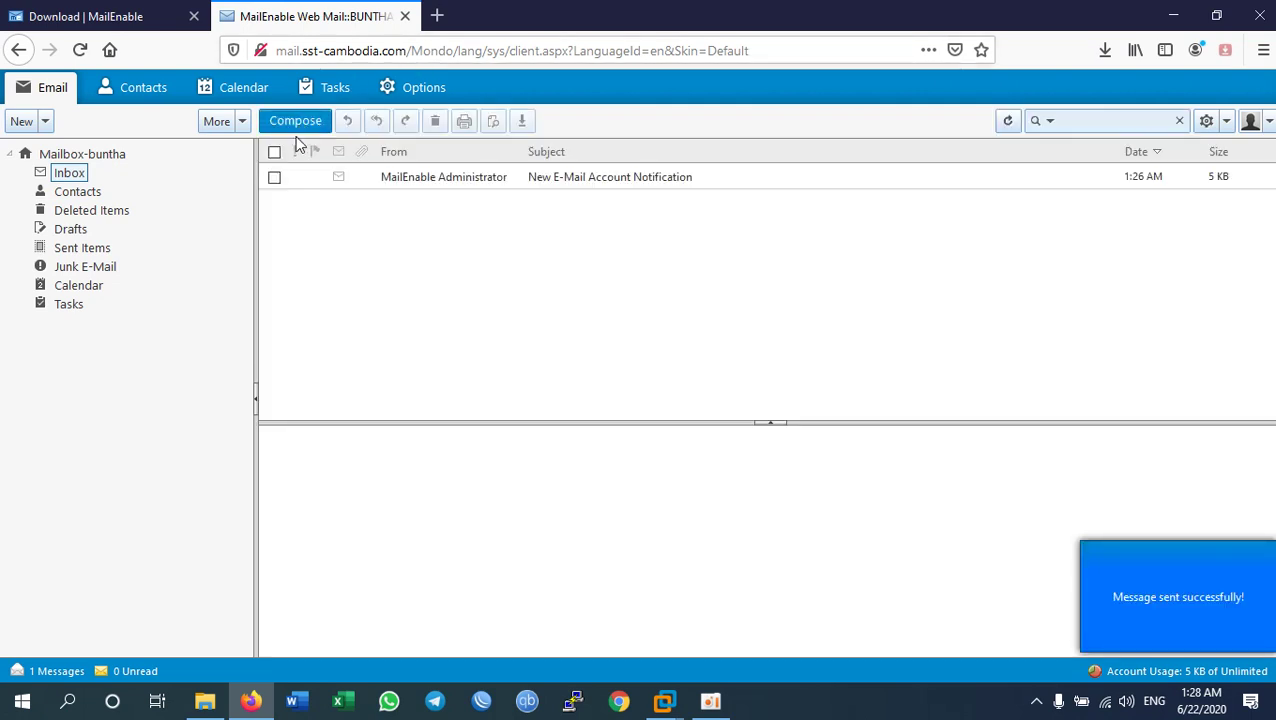
Step: Check that Hi Test is in Sent Items, then log off the first user to the Sign In page
{"action": "left_click", "coordinate": [84, 250]}
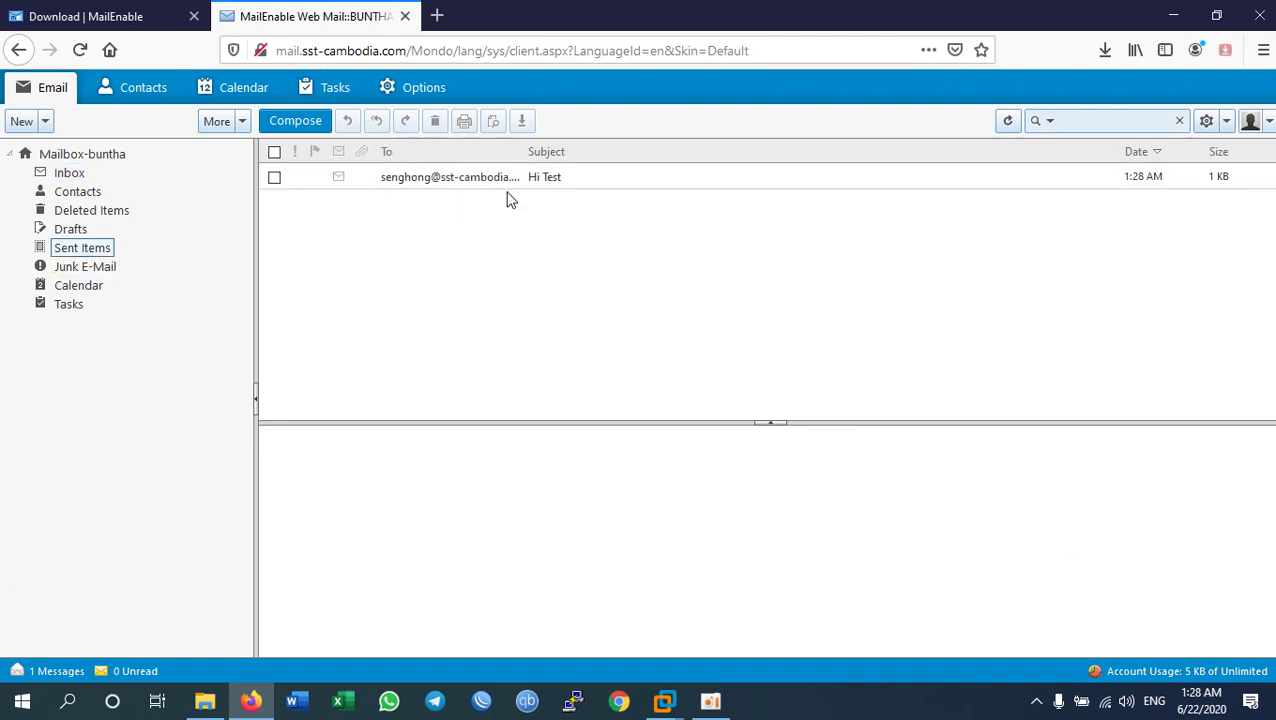
{"action": "mouse_move", "coordinate": [1249, 190]}
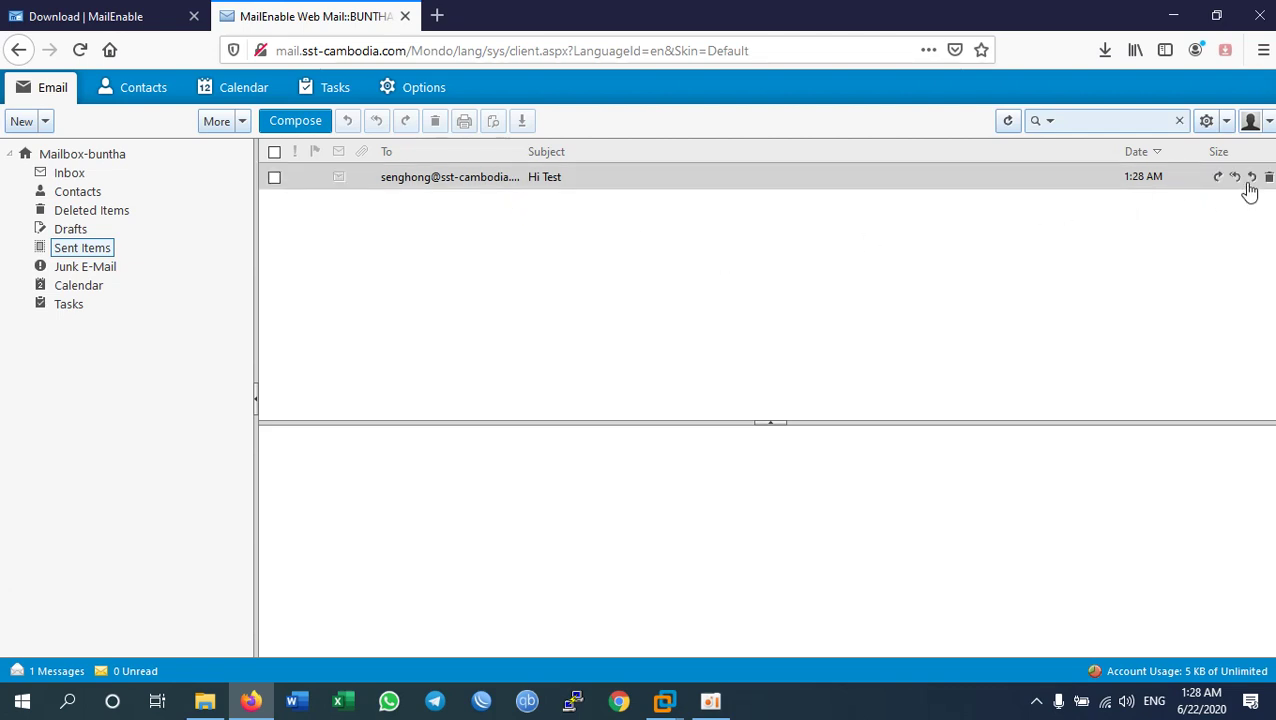
{"action": "left_click", "coordinate": [1254, 122]}
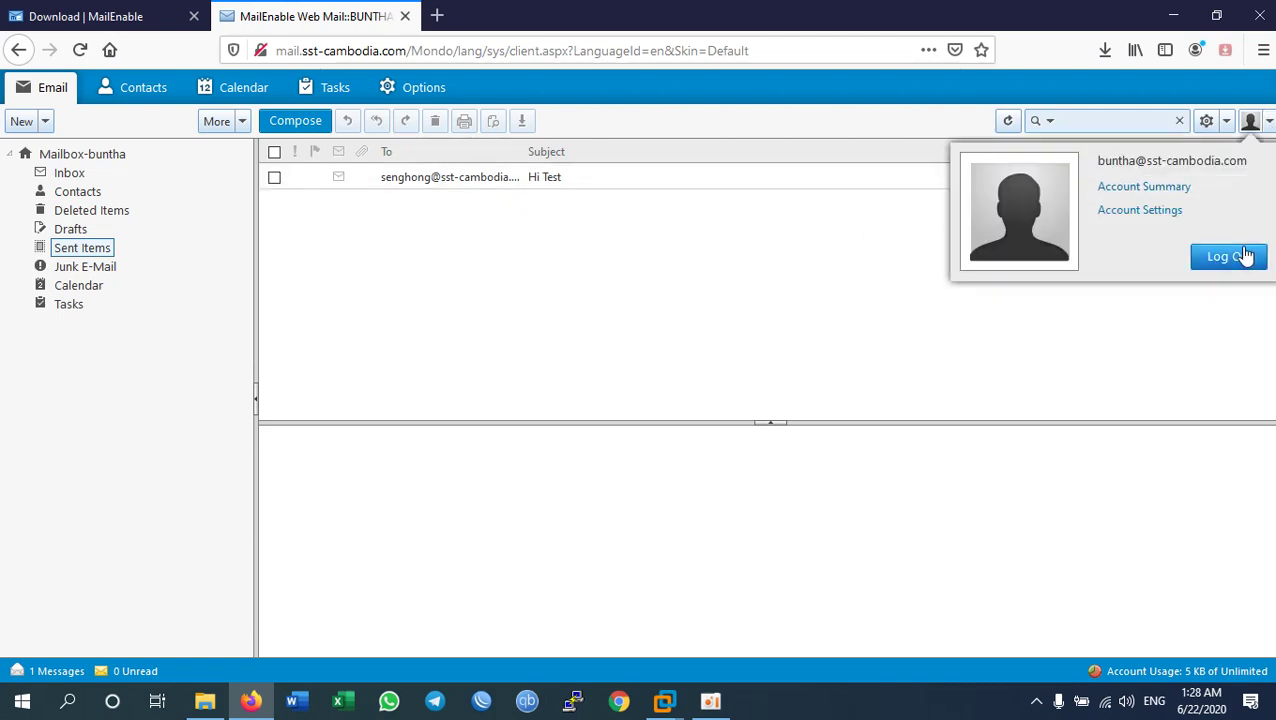
{"action": "left_click", "coordinate": [1228, 256]}
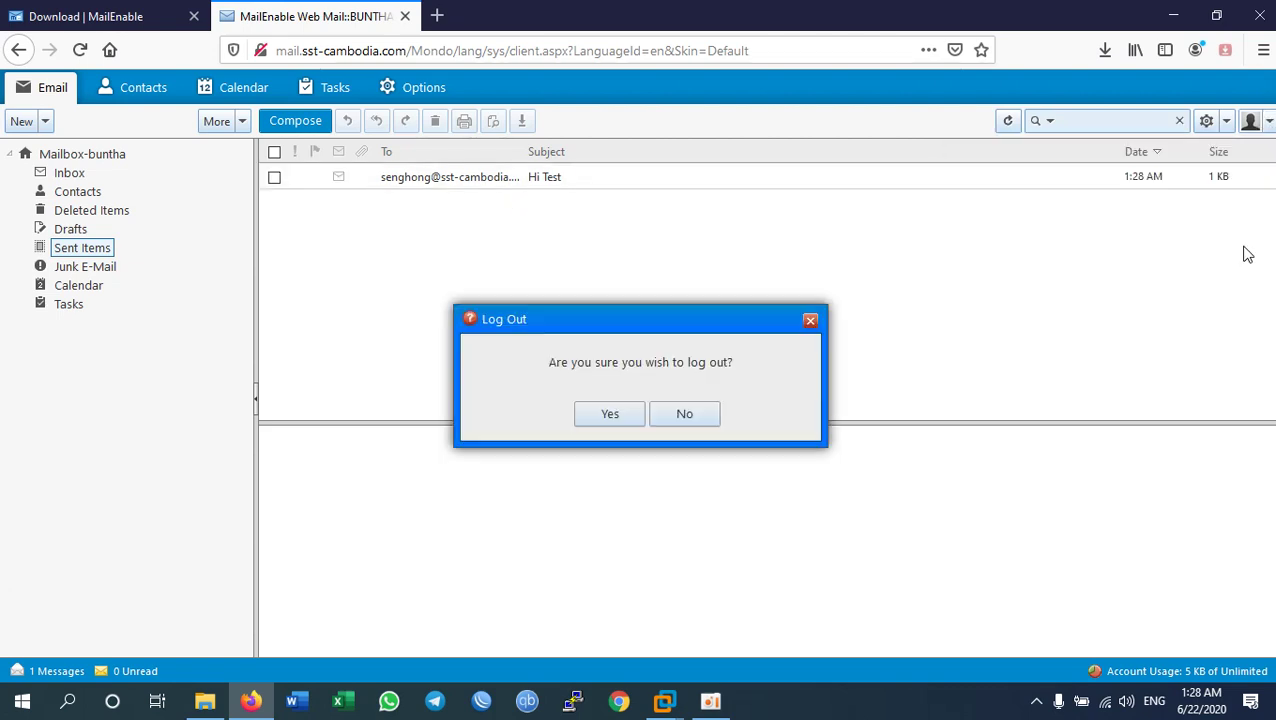
{"action": "left_click", "coordinate": [609, 414]}
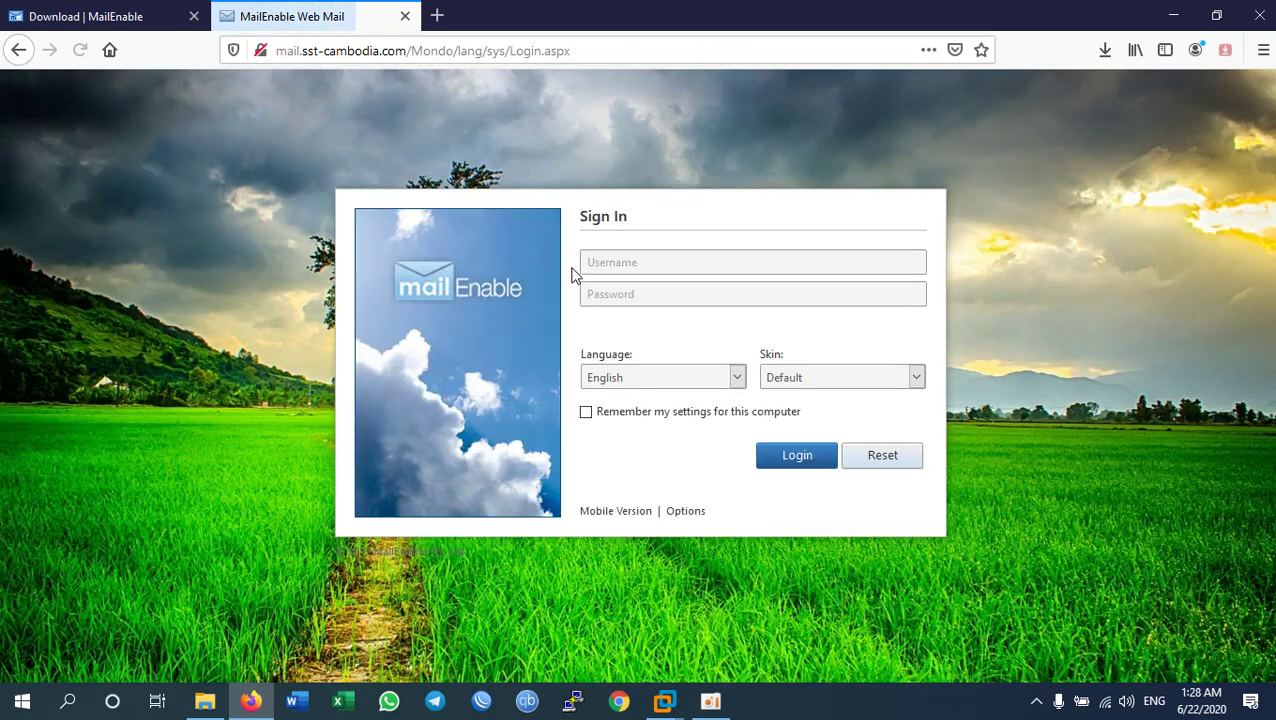
{"action": "left_click", "coordinate": [637, 263]}
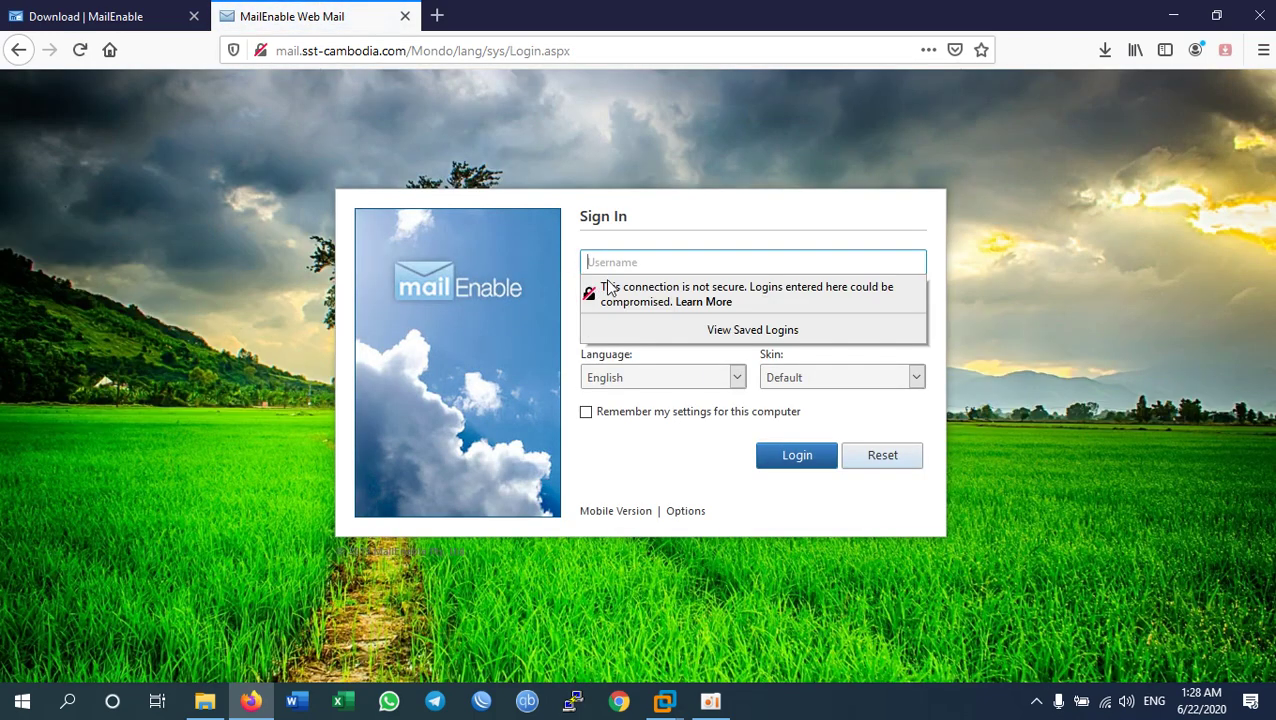
Step: Sign in as the second test user and decline saving the login in Firefox
{"action": "key", "text": "Tab"}
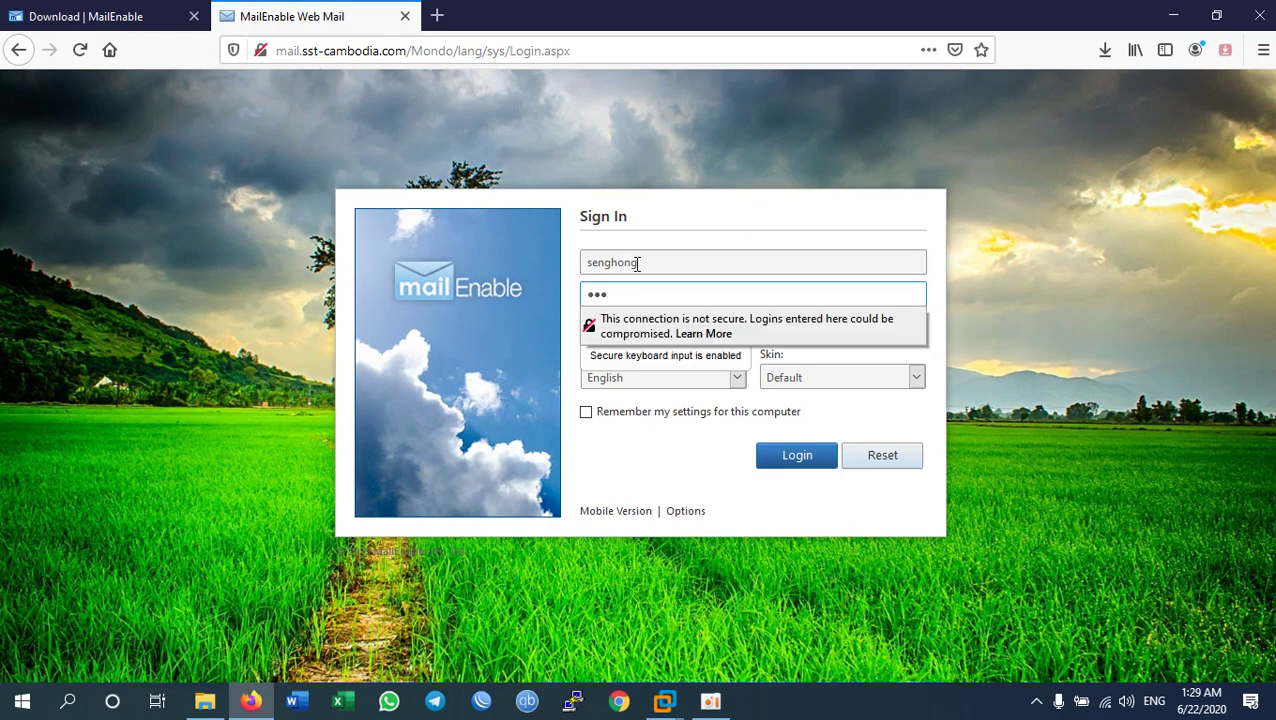
{"action": "key", "text": "Return"}
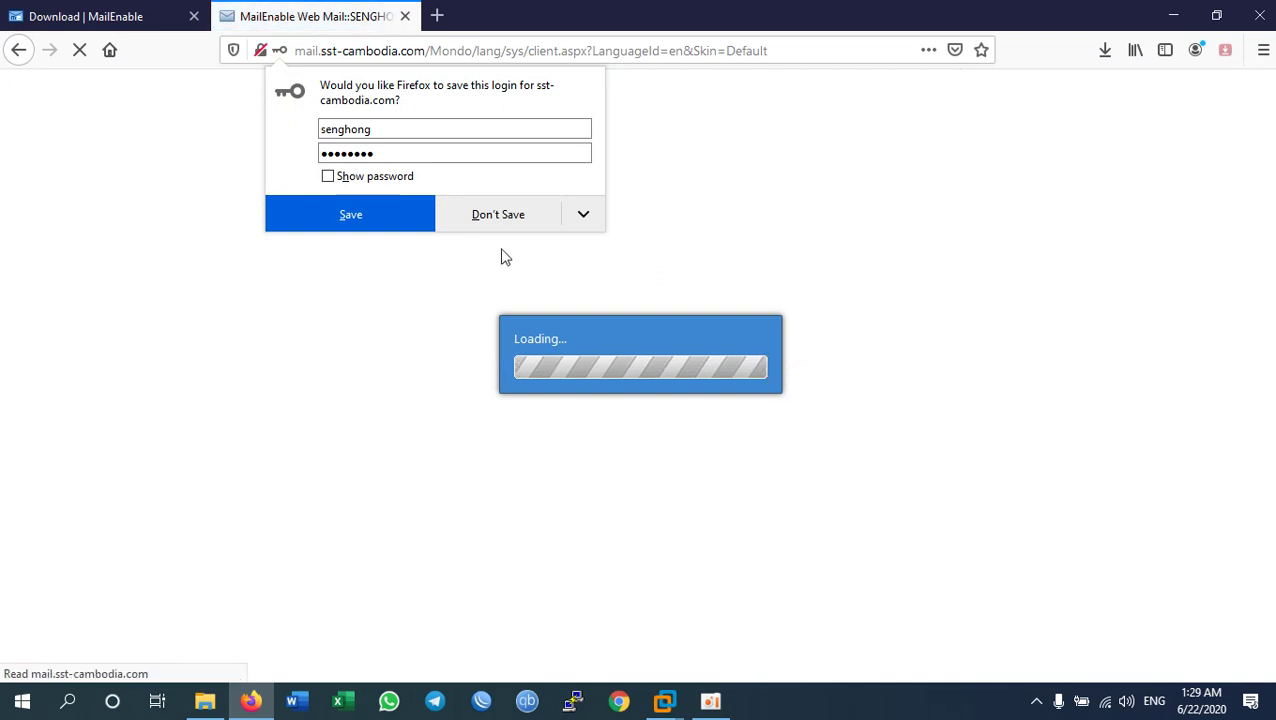
{"action": "left_click", "coordinate": [516, 214]}
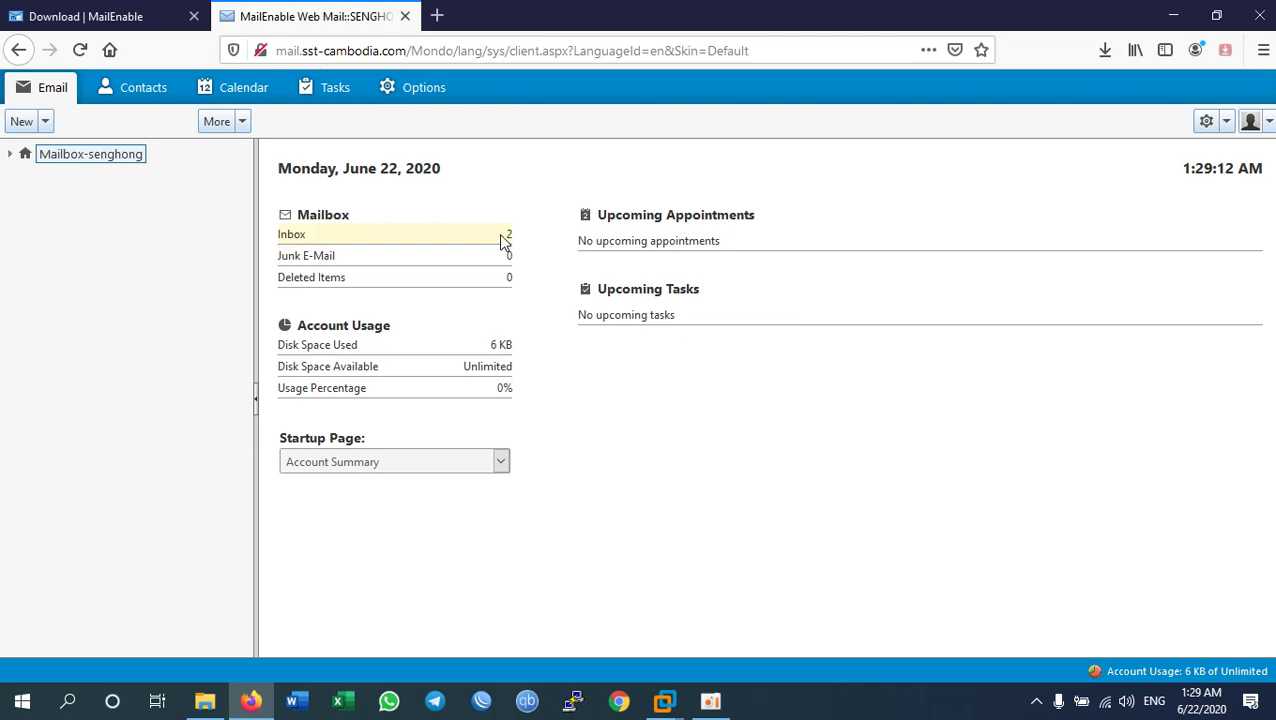
Step: Expand the mailbox, go to the Inbox and open the Hi Test message
{"action": "left_click", "coordinate": [9, 157]}
{"action": "left_click", "coordinate": [63, 175]}
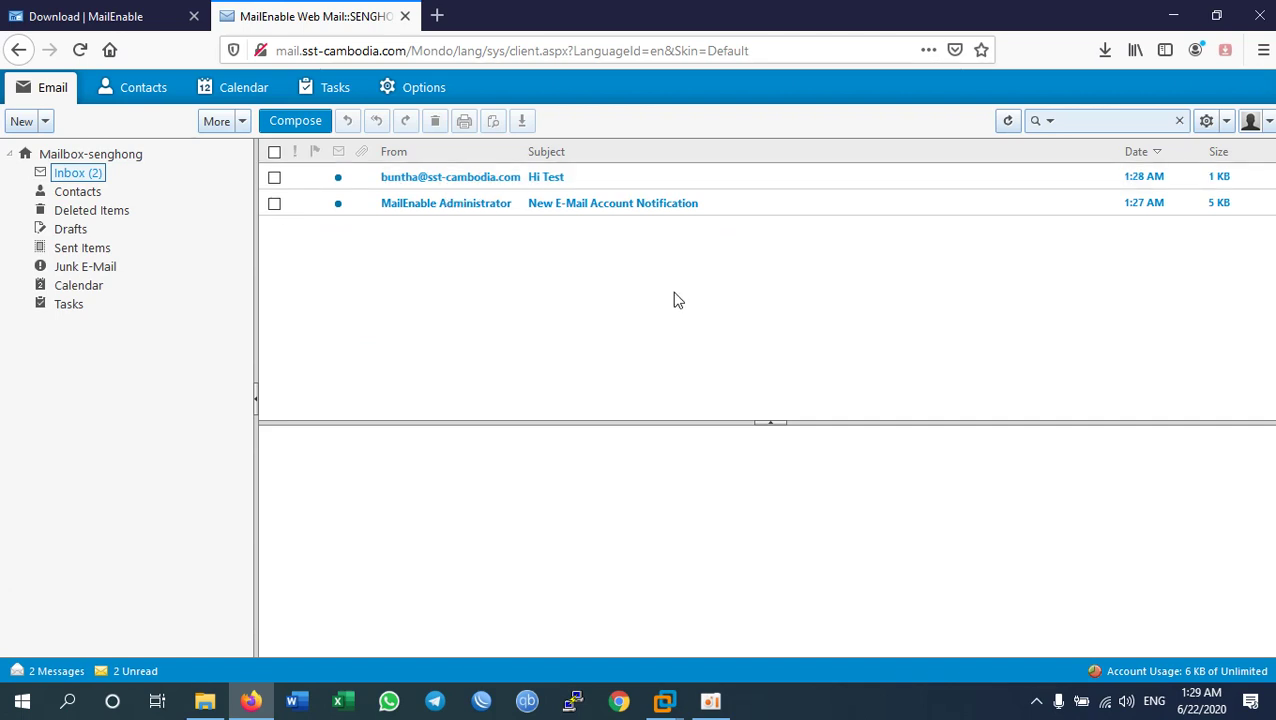
{"action": "left_click", "coordinate": [527, 185]}
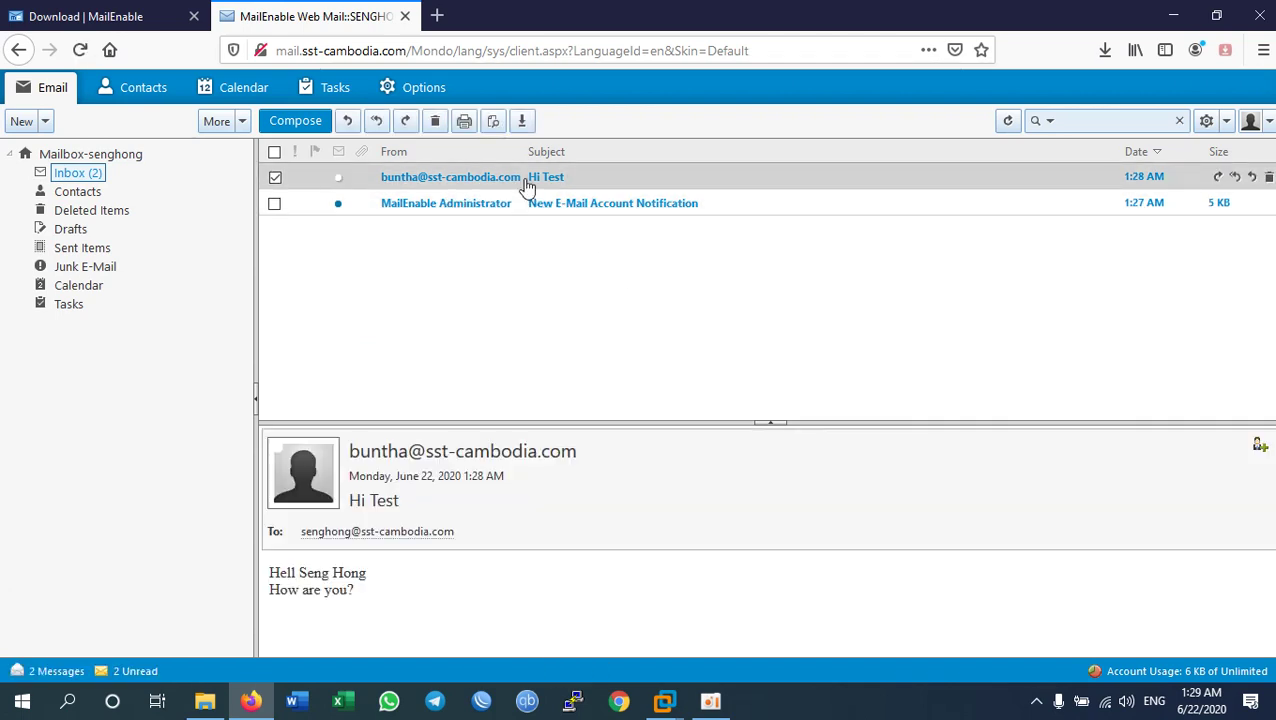
Step: Reply to Hi Test with 'I am fine thank you.', send it, and open a new tab
{"action": "left_click", "coordinate": [348, 123]}
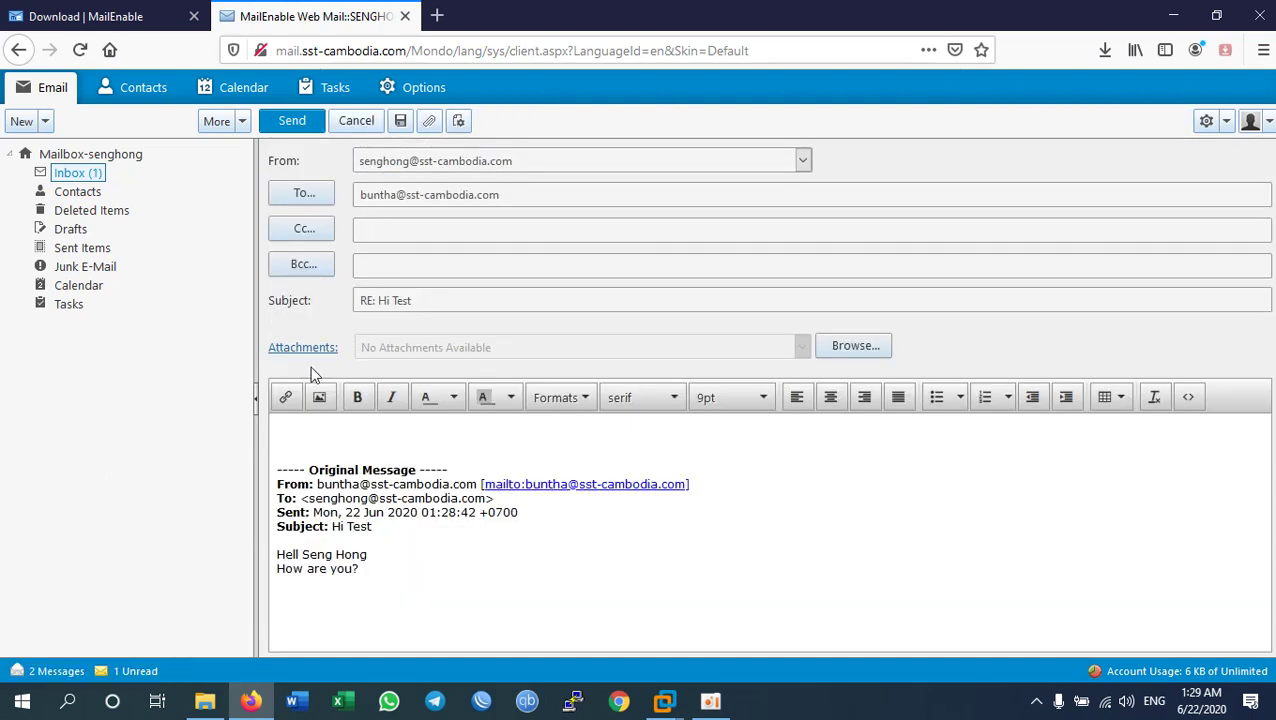
{"action": "type", "text": "I am fine thank you."}
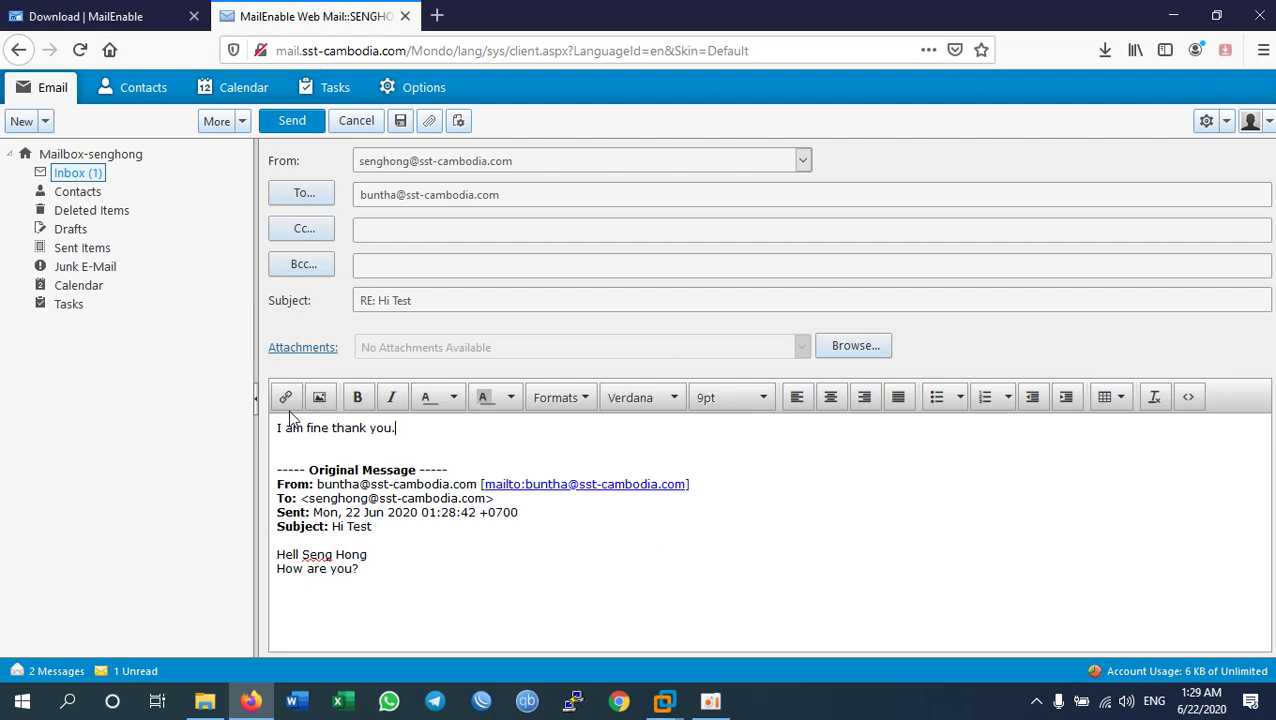
{"action": "left_click", "coordinate": [298, 121]}
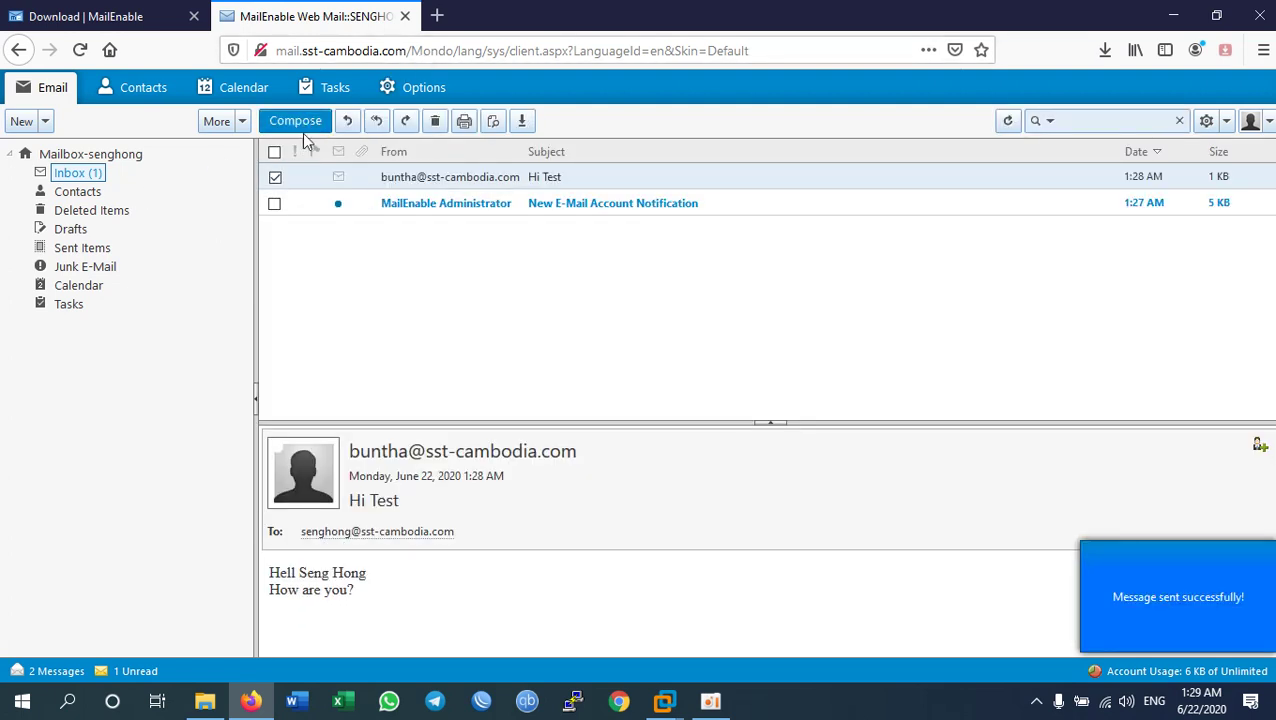
{"action": "left_click", "coordinate": [437, 17]}
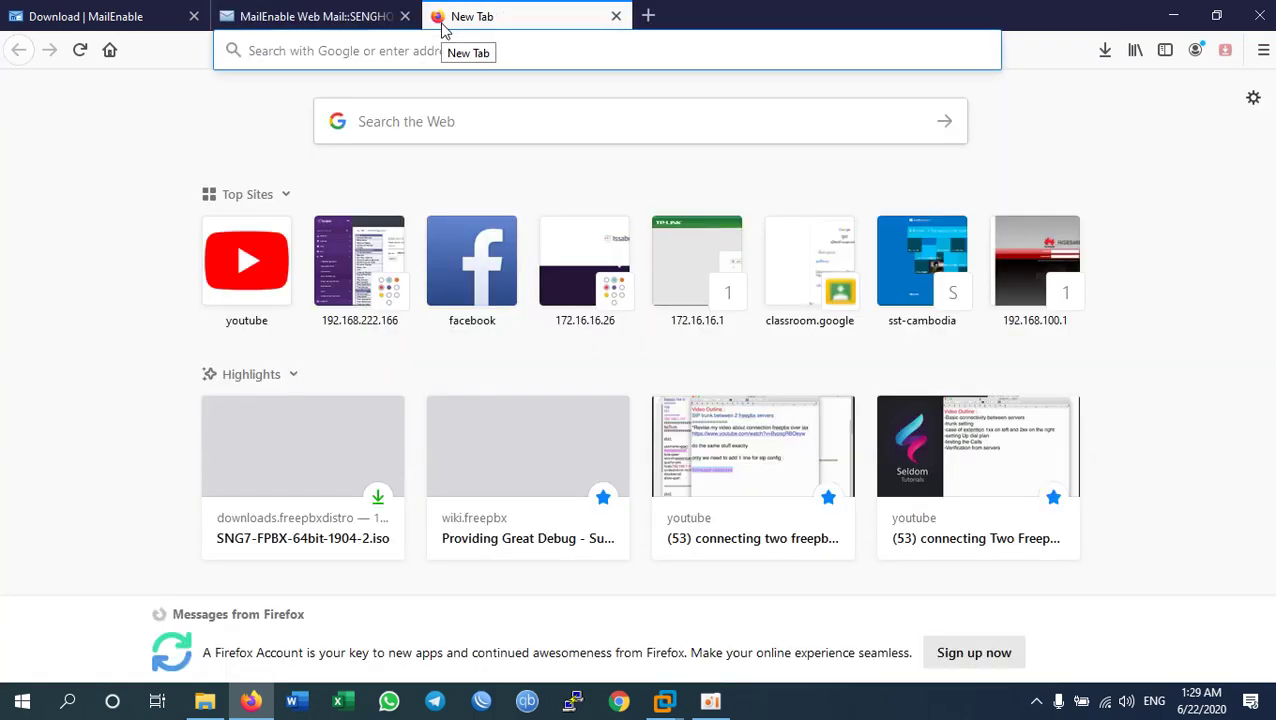
Step: At mail.sst-cambodia.com, sign in as the other user and read the RE: Hi Test reply in Inbox
{"action": "type", "text": "mail."}
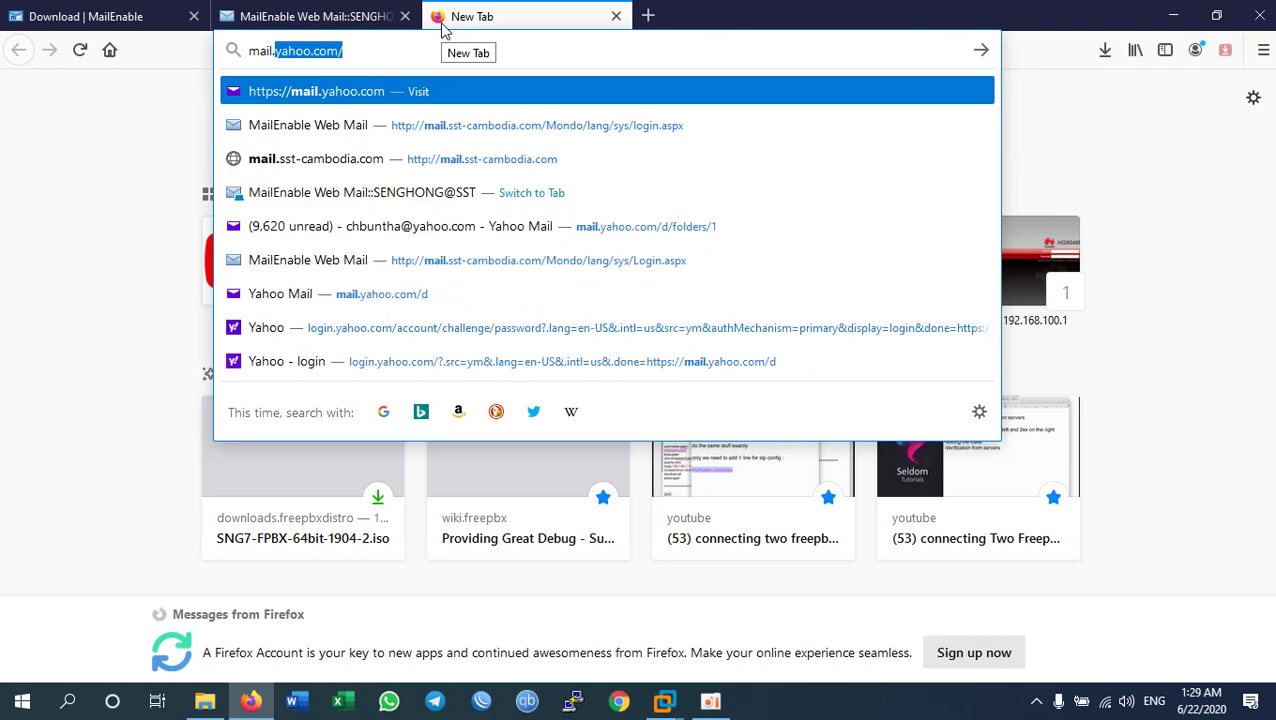
{"action": "type", "text": "sst-cambodia.co"}
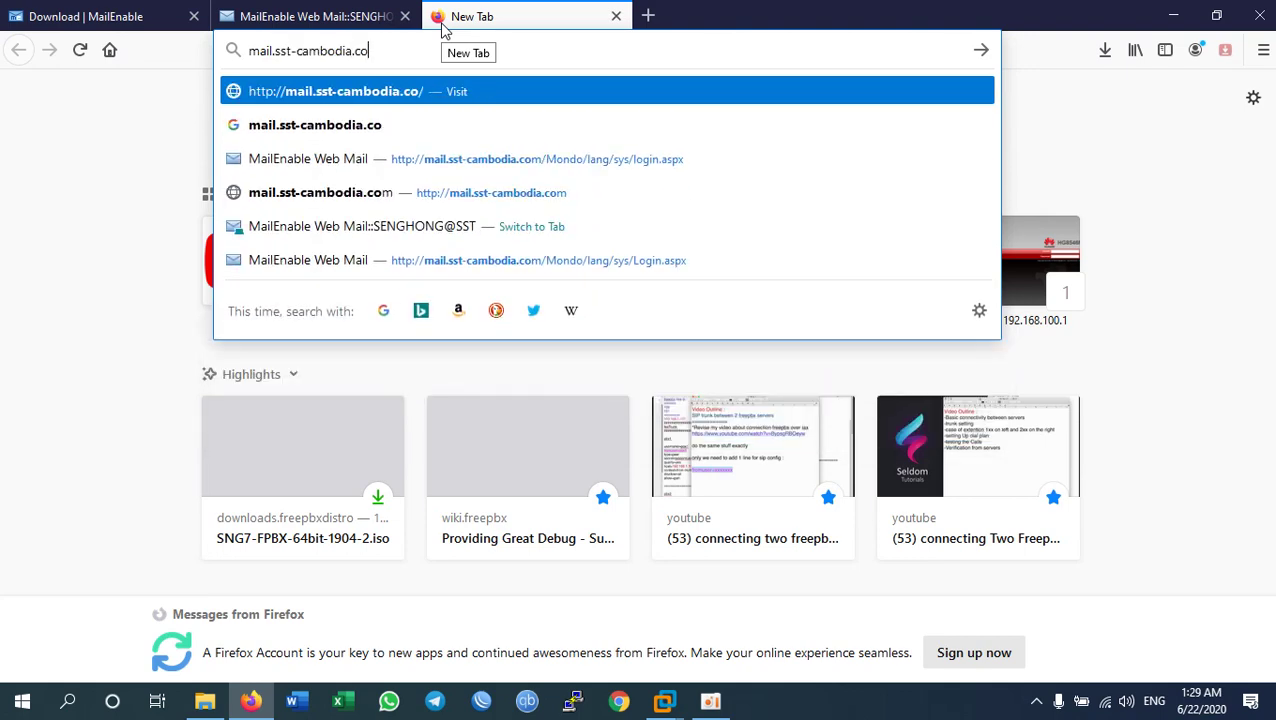
{"action": "type", "text": "m/Mondo/lang/sys/login.aspx"}
{"action": "key", "text": "Return"}
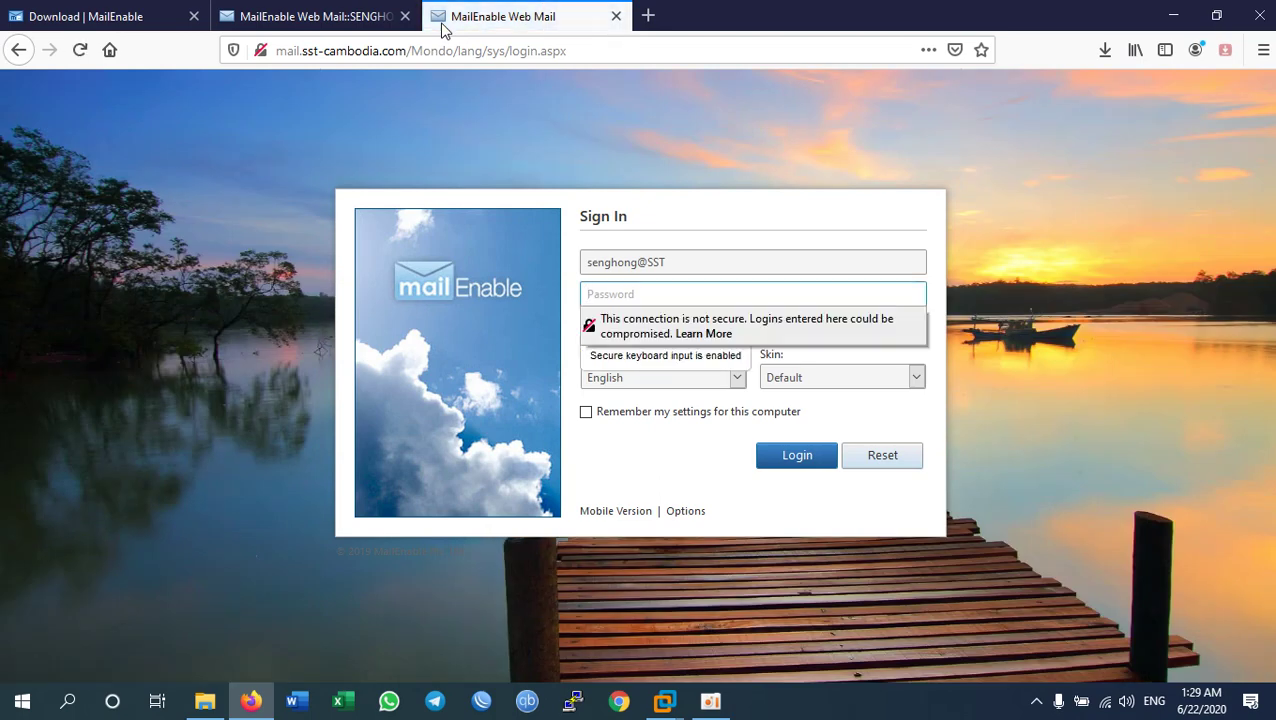
{"action": "key", "text": "shift+Tab"}
{"action": "type", "text": "bunth"}
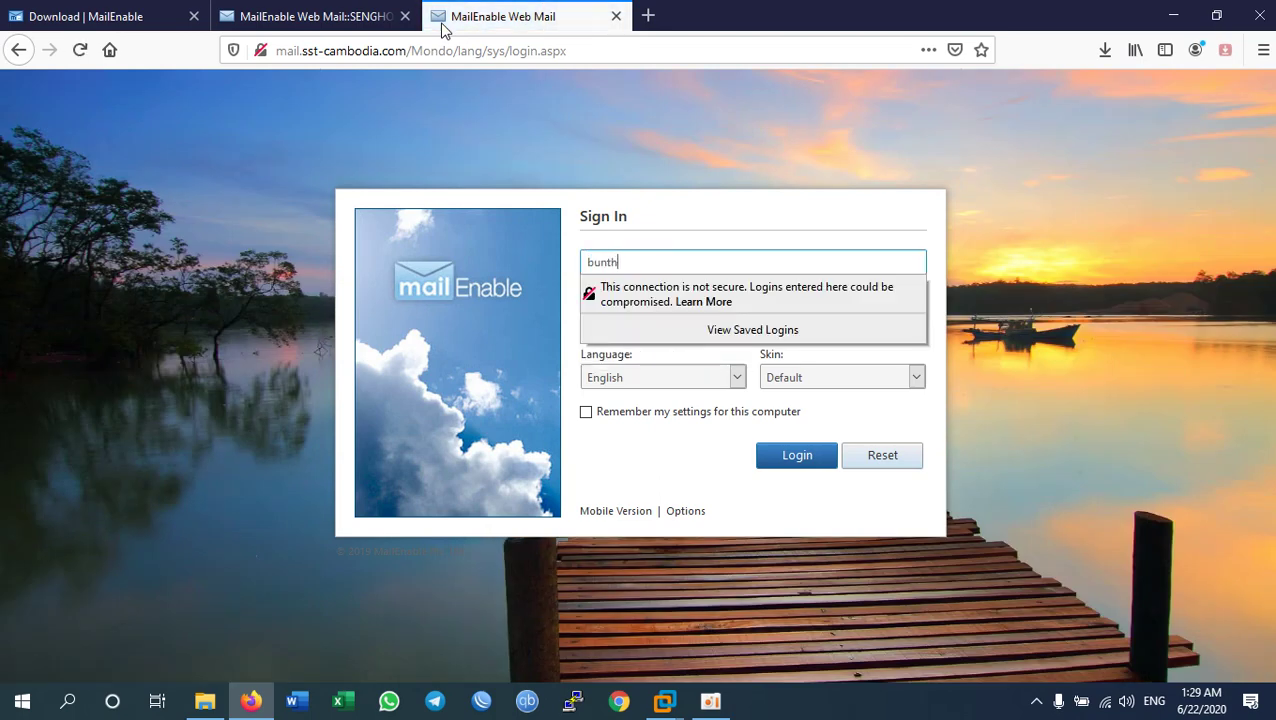
{"action": "type", "text": "a"}
{"action": "key", "text": "Tab"}
{"action": "type", "text": "•"}
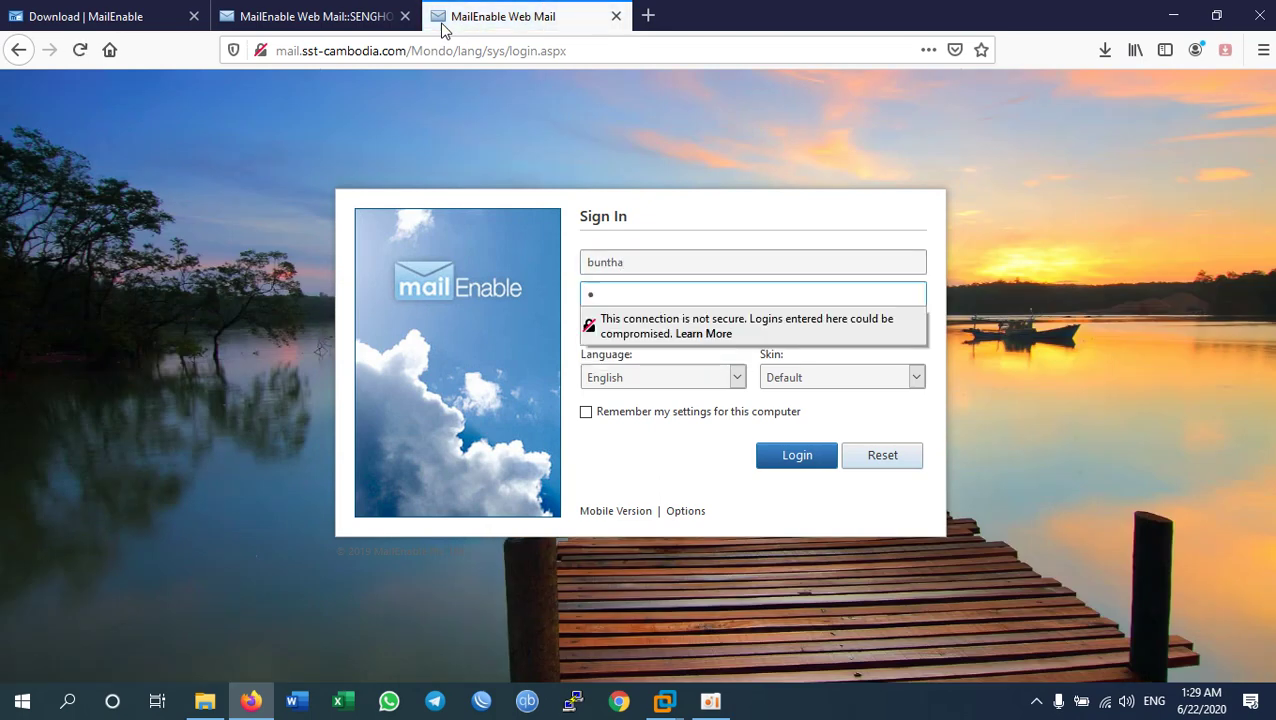
{"action": "type", "text": "•••••••"}
{"action": "key", "text": "Return"}
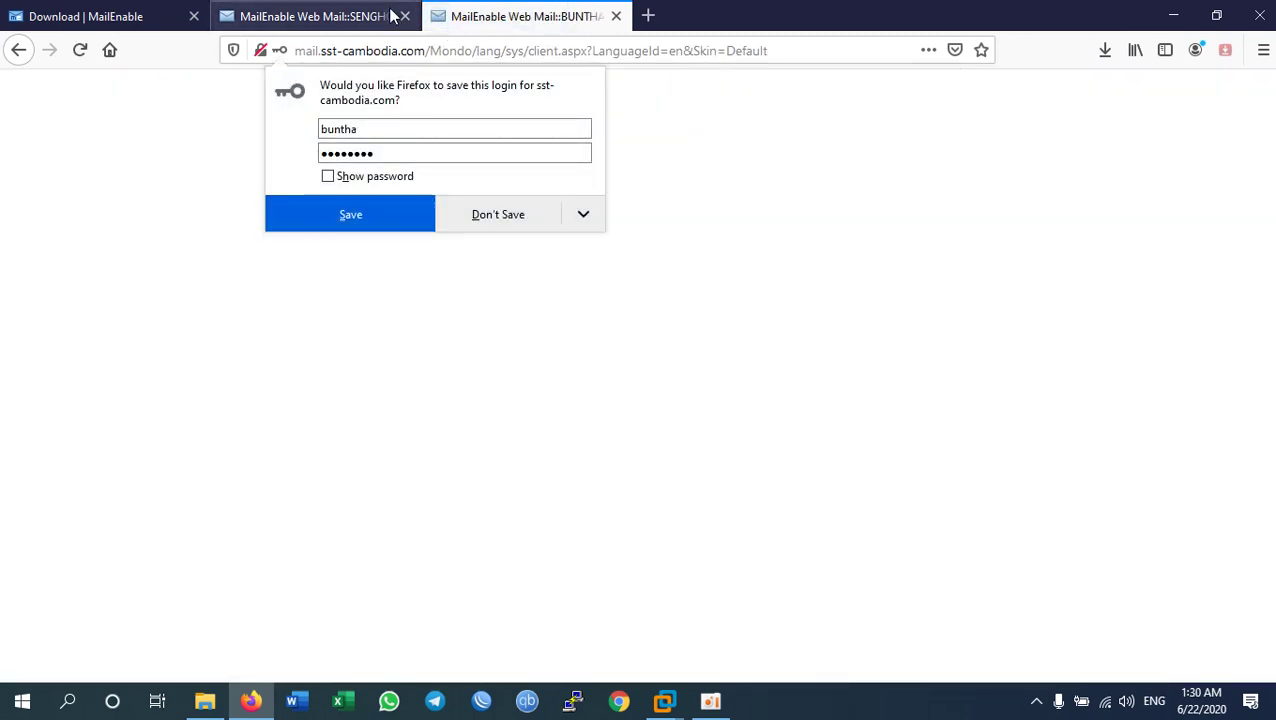
{"action": "left_click", "coordinate": [90, 175]}
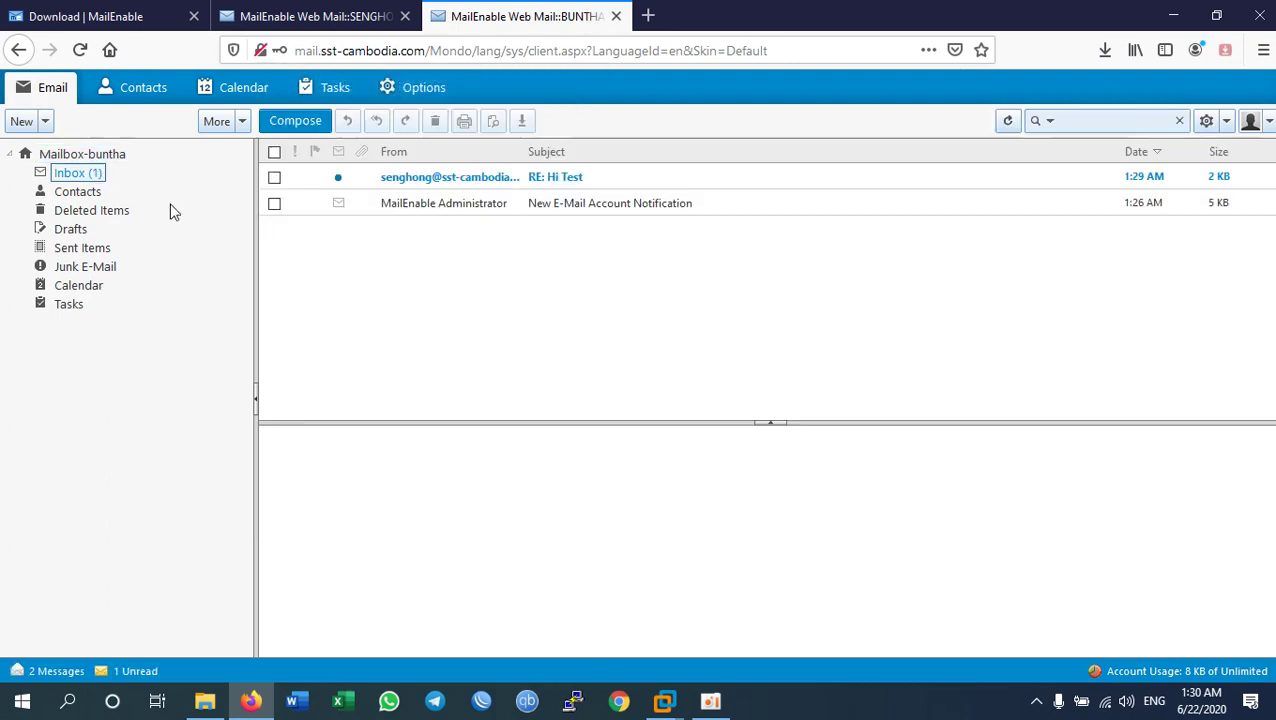
{"action": "left_click", "coordinate": [565, 191]}
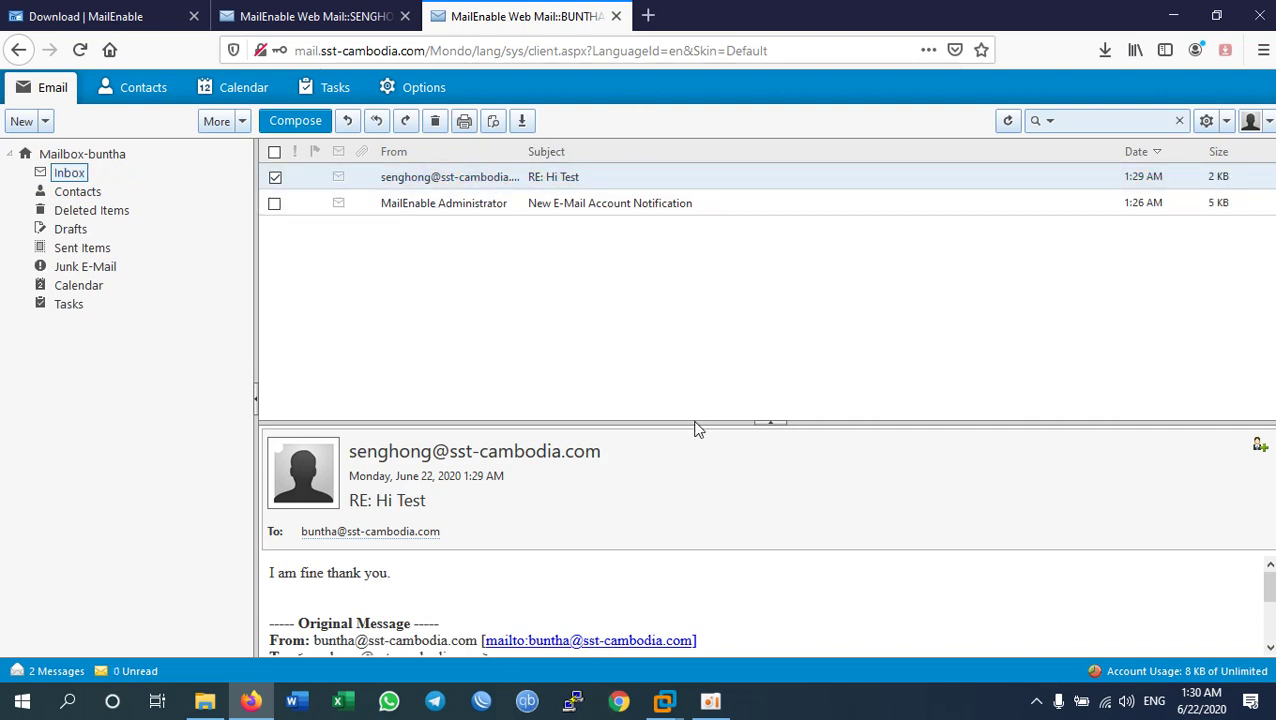
Step: Minimize the browser, VMware and Explorer windows to the desktop and open the Start menu
{"action": "left_click", "coordinate": [1170, 15]}
{"action": "left_click", "coordinate": [1170, 15]}
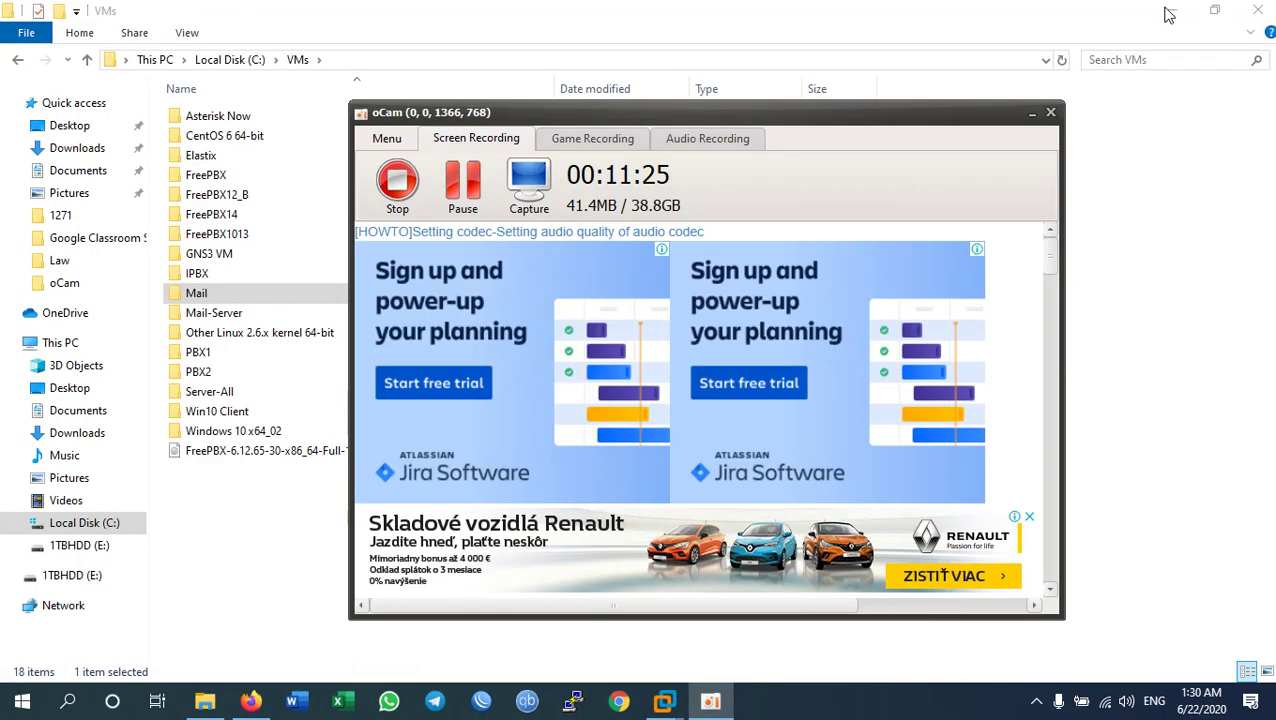
{"action": "left_click", "coordinate": [1170, 12]}
{"action": "left_click", "coordinate": [1032, 116]}
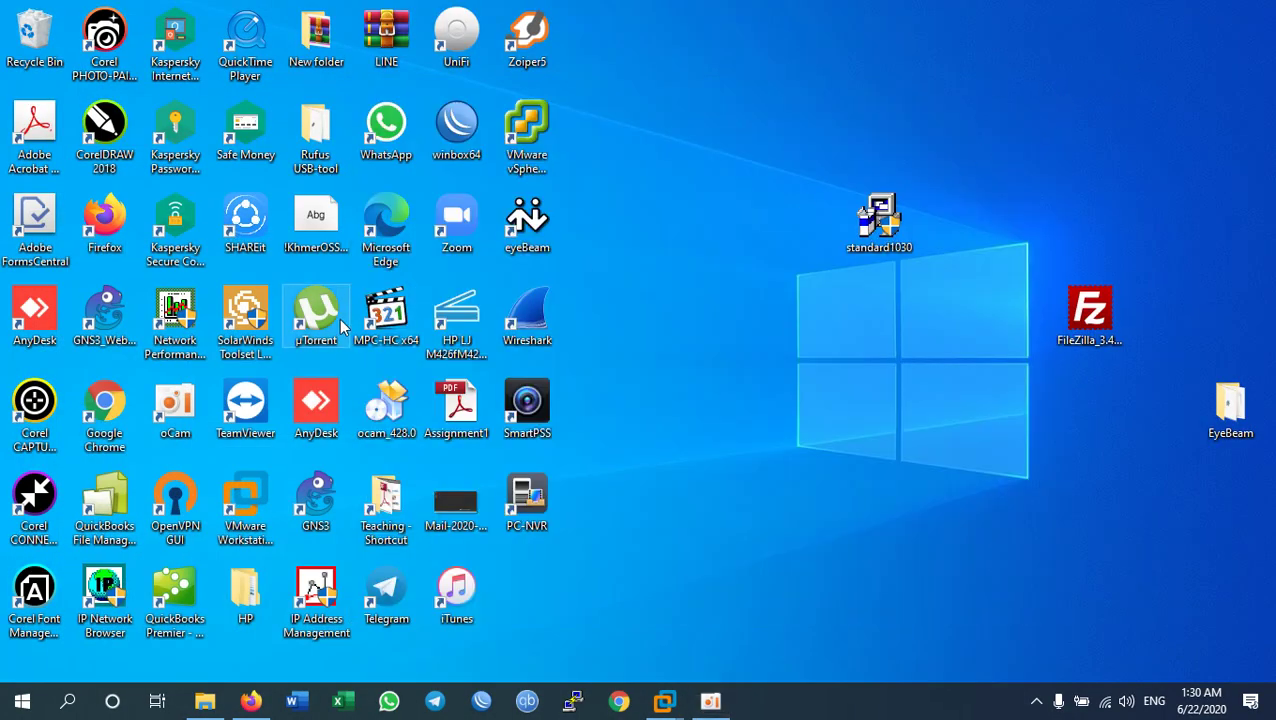
{"action": "left_click", "coordinate": [68, 701]}
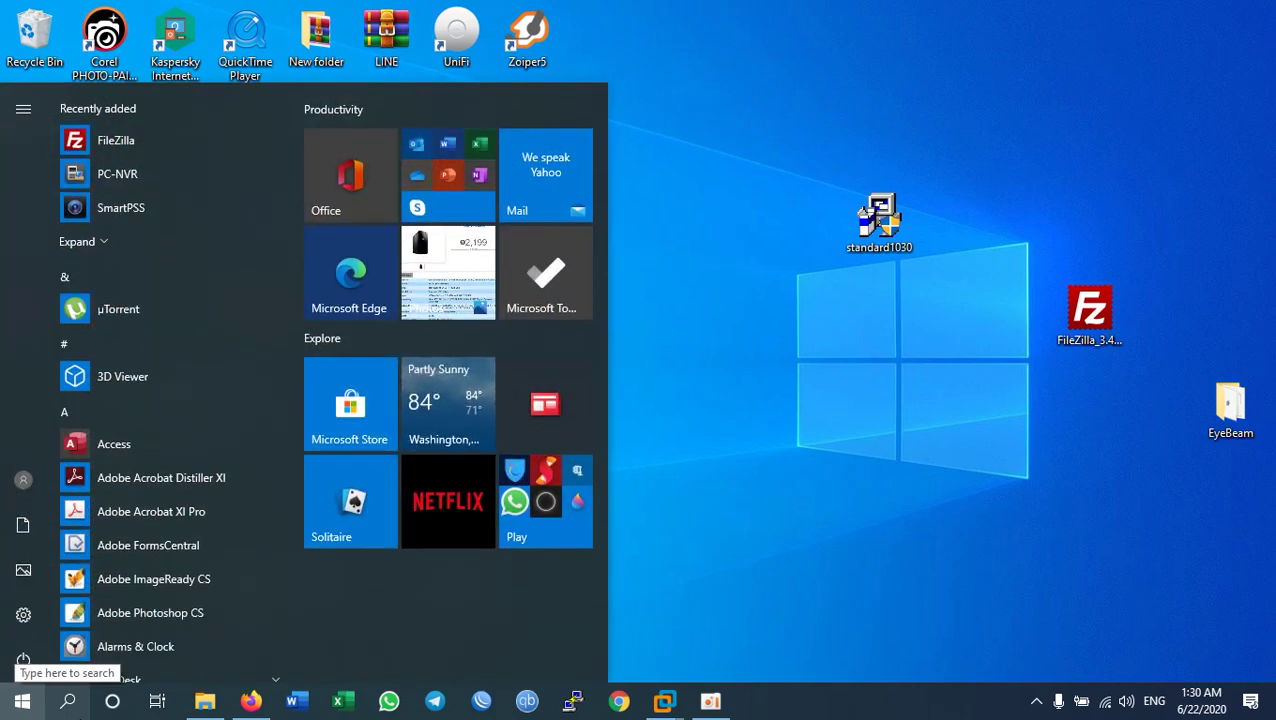
Step: Scroll the Start menu app list to the O entries and launch Outlook
{"action": "scroll", "coordinate": [157, 472], "scroll_direction": "down", "scroll_amount": 10}
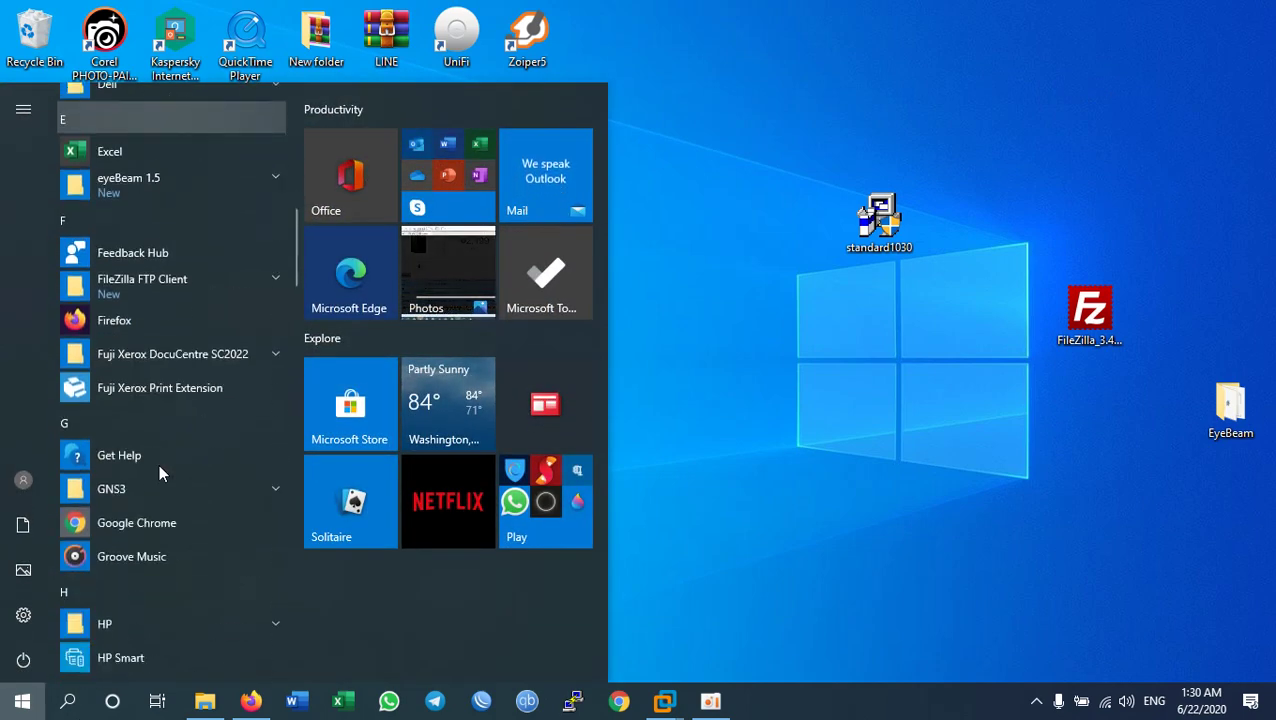
{"action": "left_click", "coordinate": [733, 525]}
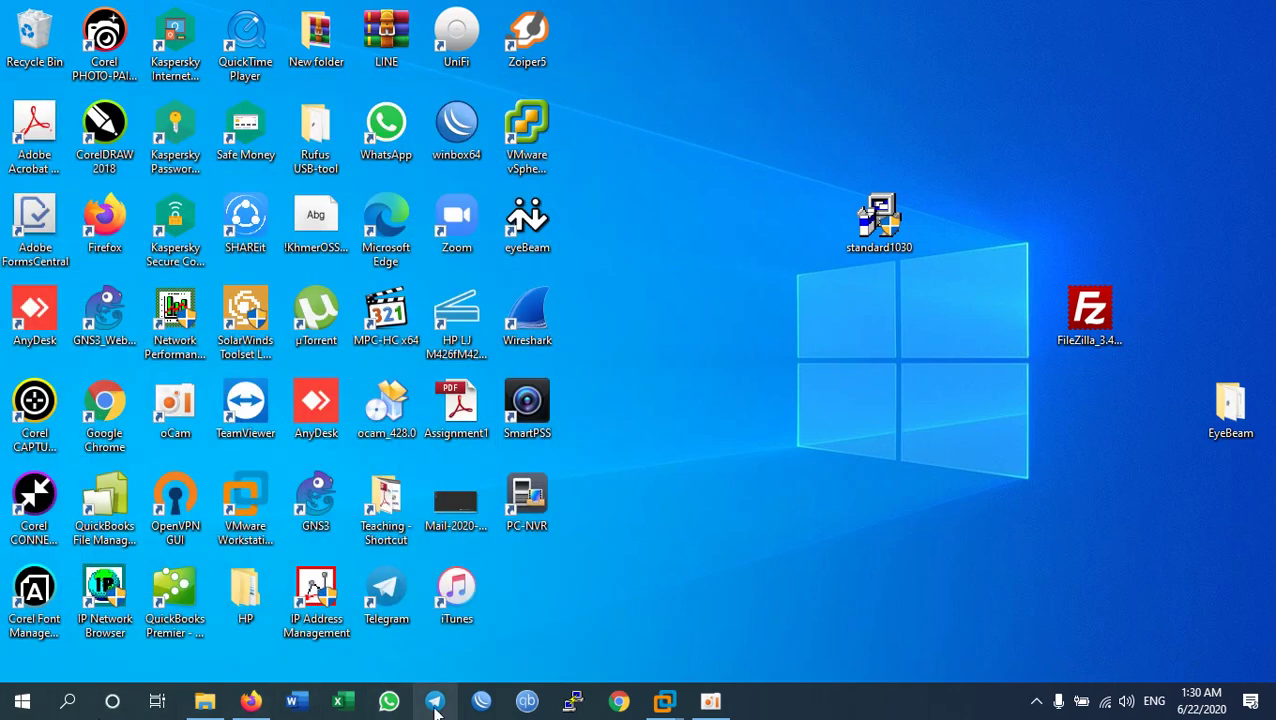
{"action": "left_click", "coordinate": [22, 700]}
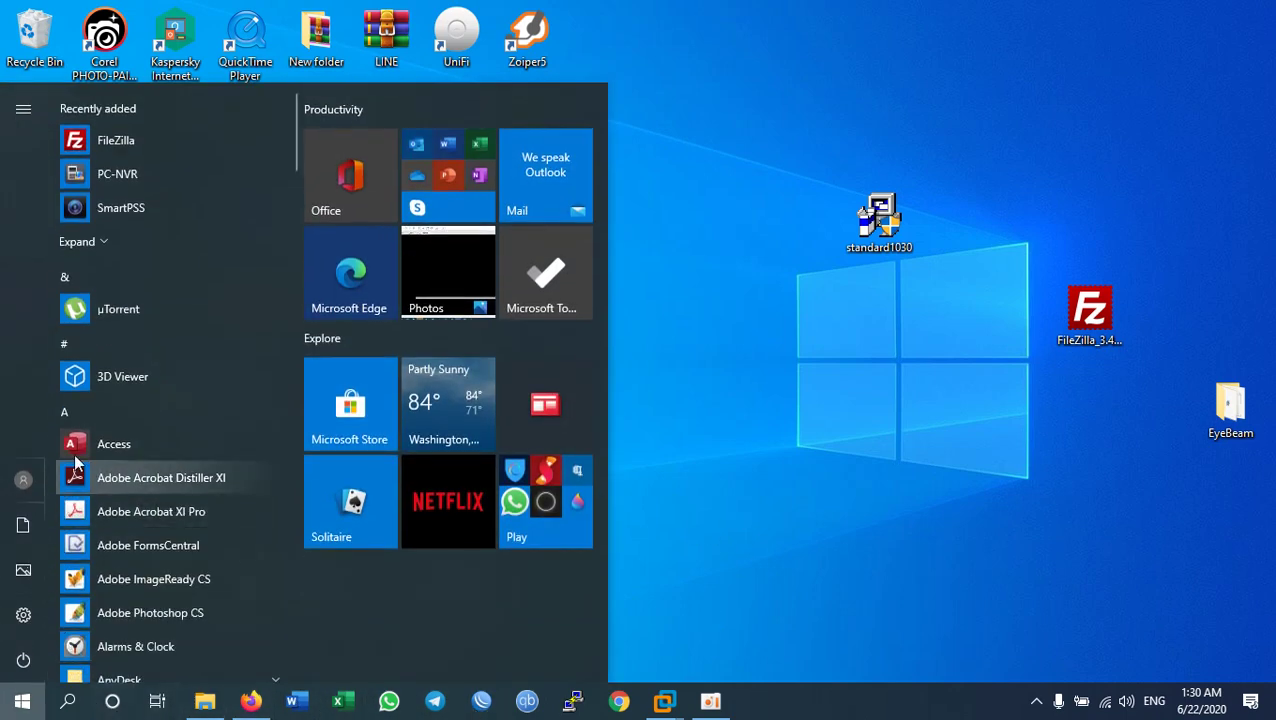
{"action": "scroll", "coordinate": [95, 423], "scroll_direction": "down", "scroll_amount": 5}
{"action": "scroll", "coordinate": [95, 423], "scroll_direction": "down", "scroll_amount": 15}
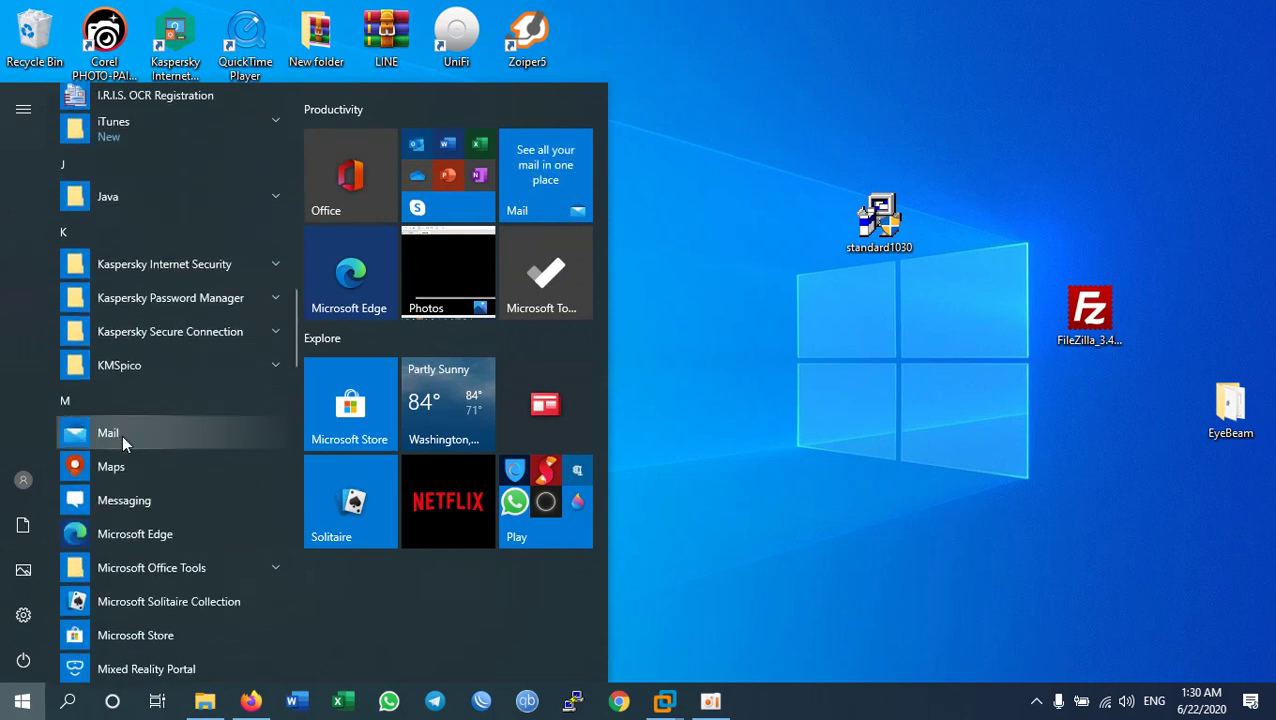
{"action": "scroll", "coordinate": [176, 444], "scroll_direction": "down", "scroll_amount": 8}
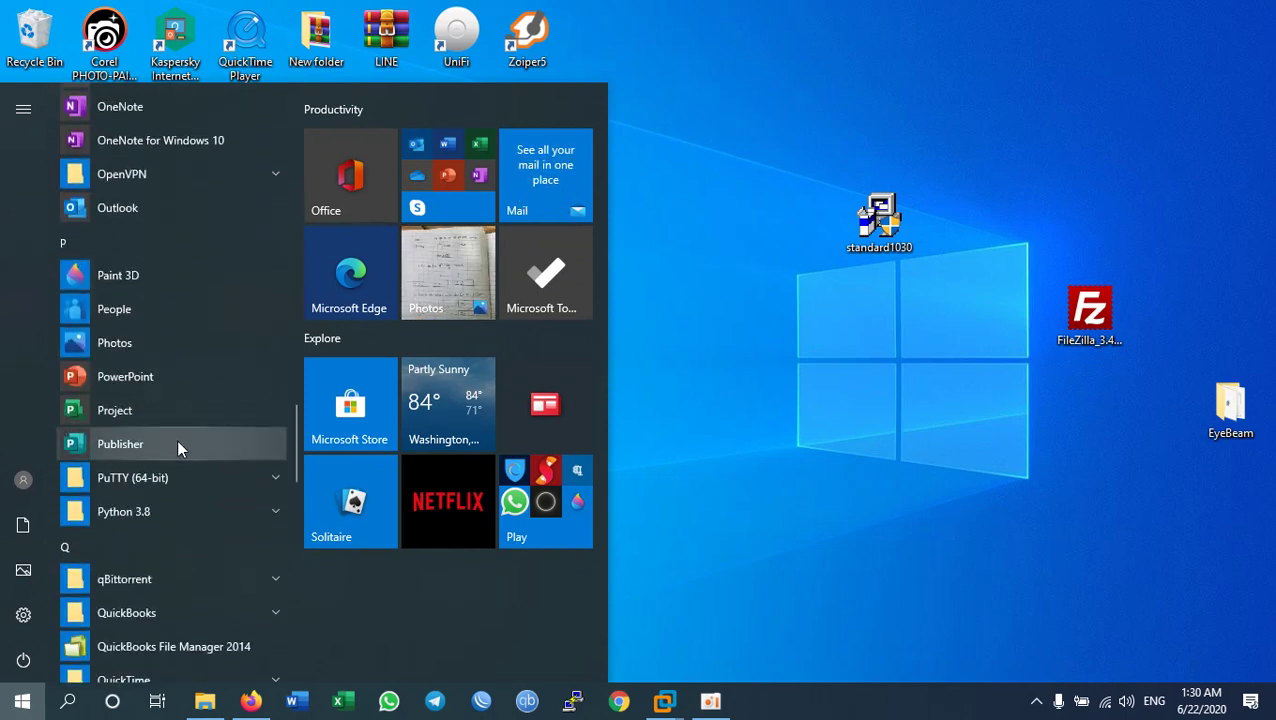
{"action": "scroll", "coordinate": [183, 330], "scroll_direction": "down", "scroll_amount": 5}
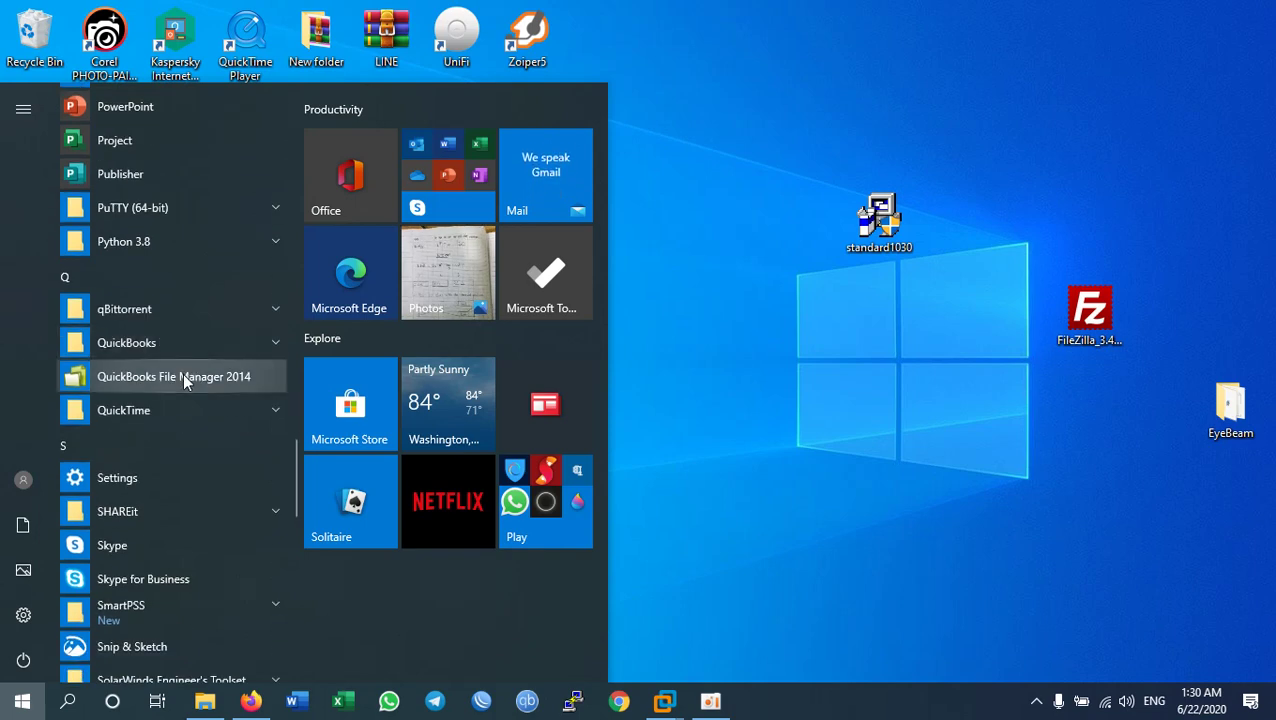
{"action": "scroll", "coordinate": [184, 386], "scroll_direction": "down", "scroll_amount": 5}
{"action": "scroll", "coordinate": [185, 398], "scroll_direction": "up", "scroll_amount": 6}
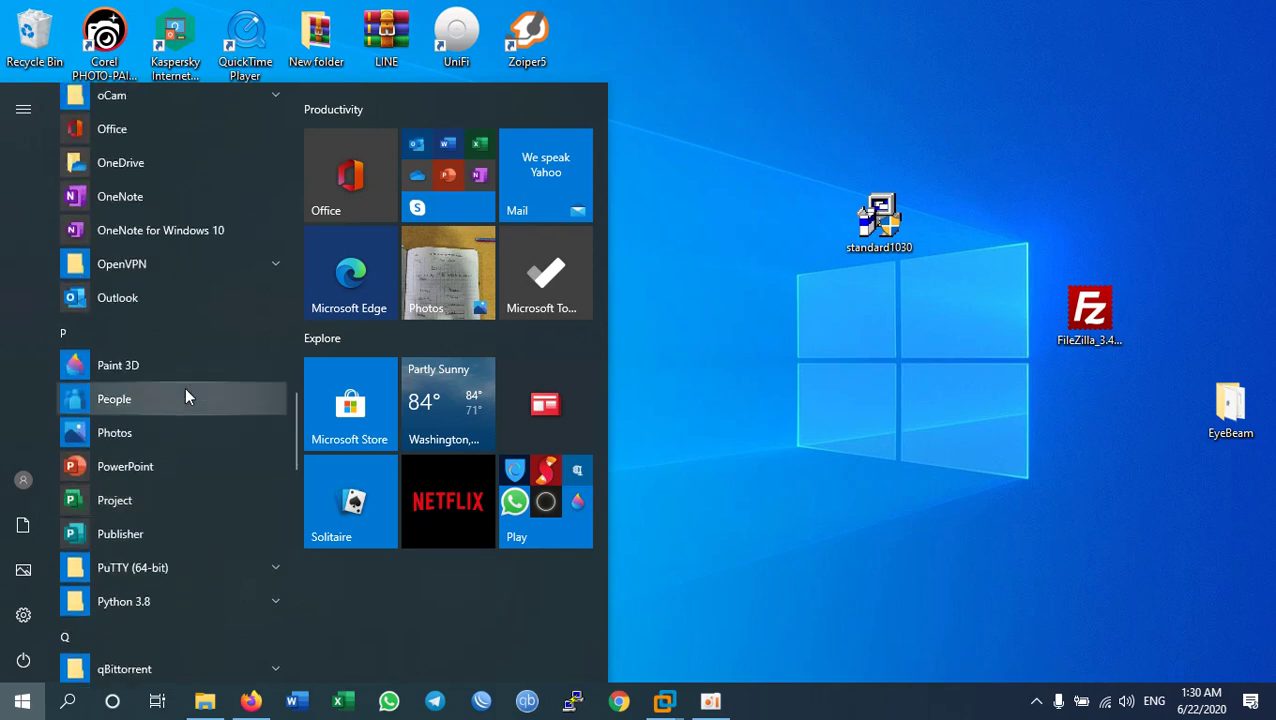
{"action": "left_click", "coordinate": [132, 307]}
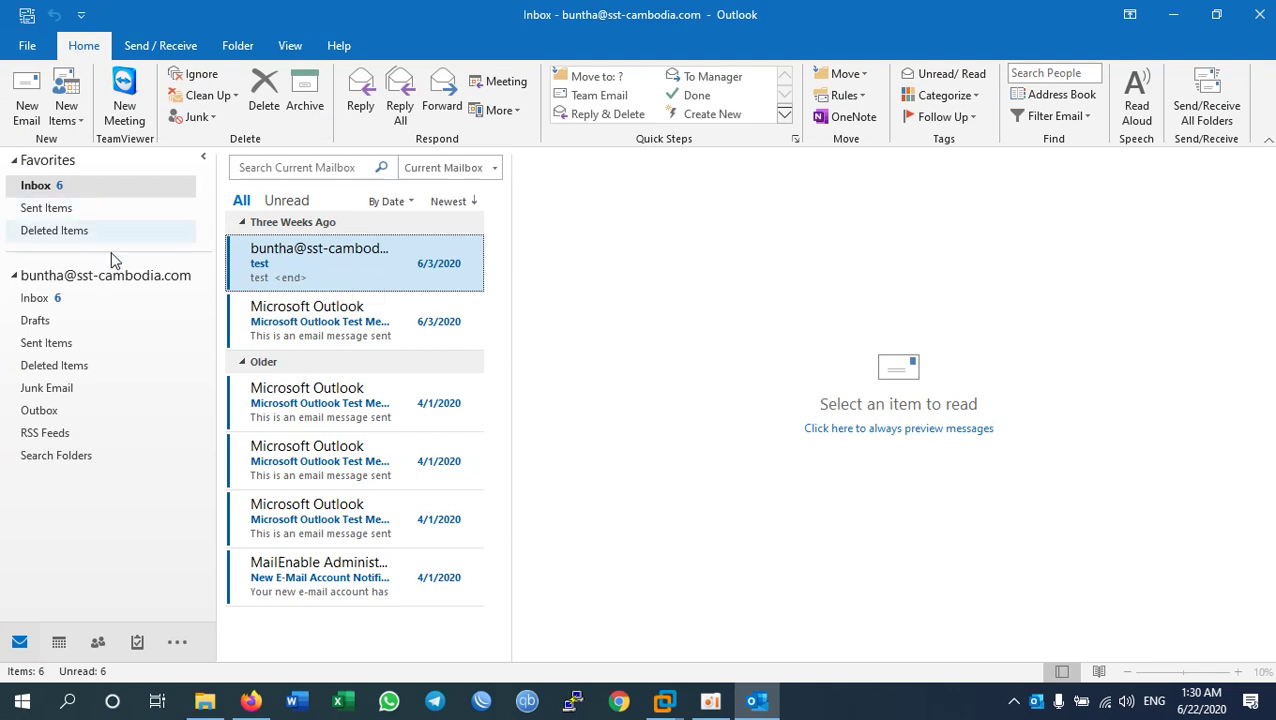
Step: Review the POP account's settings via File > Account Settings unchanged, then return to Account Information
{"action": "left_click", "coordinate": [27, 46]}
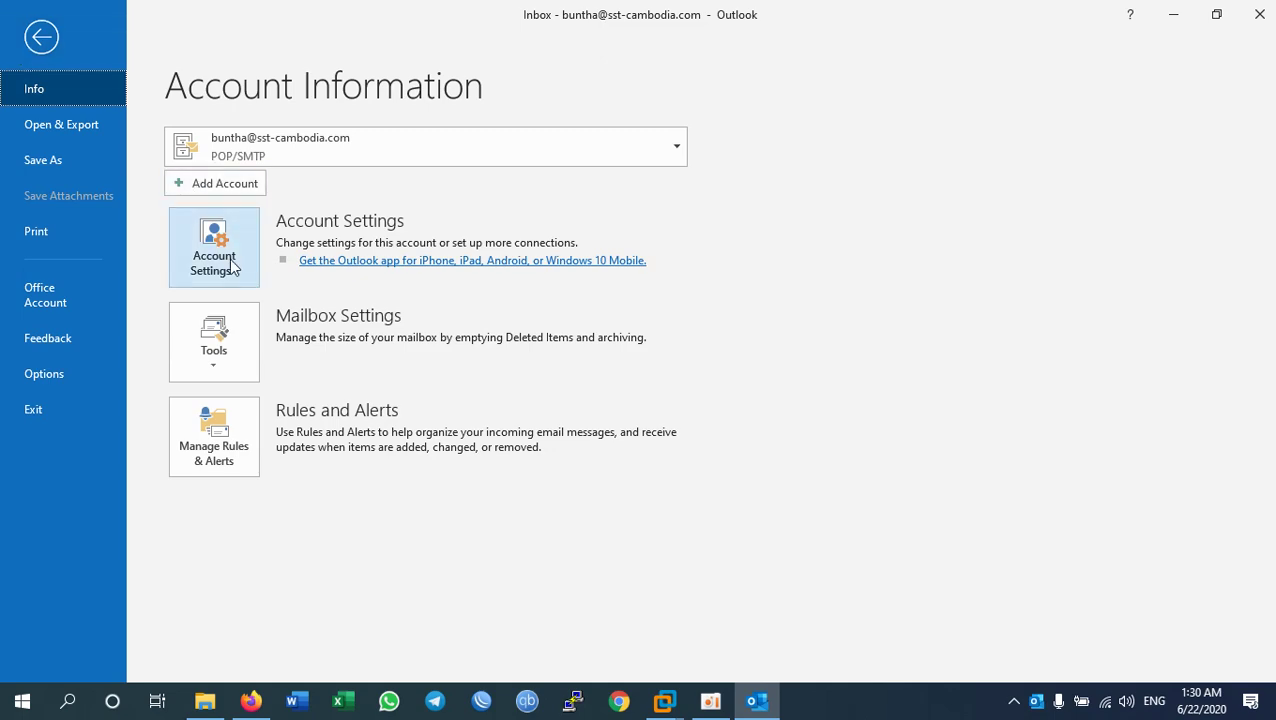
{"action": "left_click", "coordinate": [229, 258]}
{"action": "left_click", "coordinate": [307, 317]}
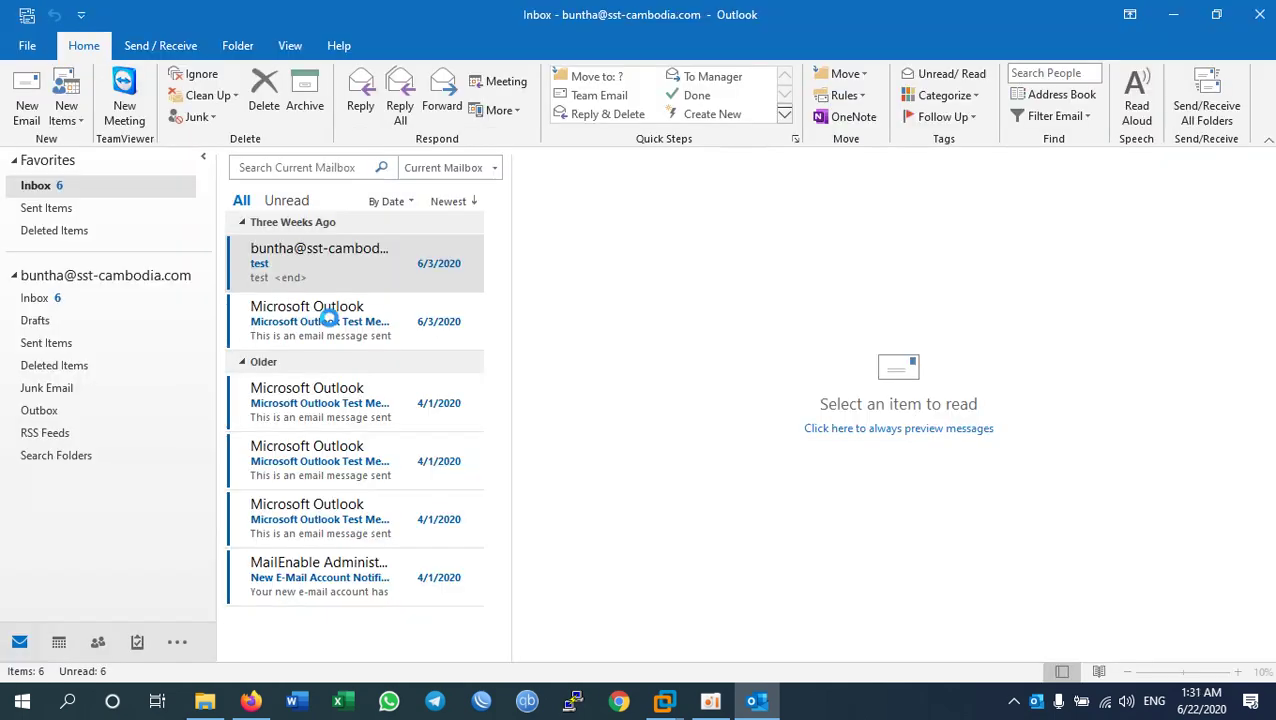
{"action": "double_click", "coordinate": [443, 293]}
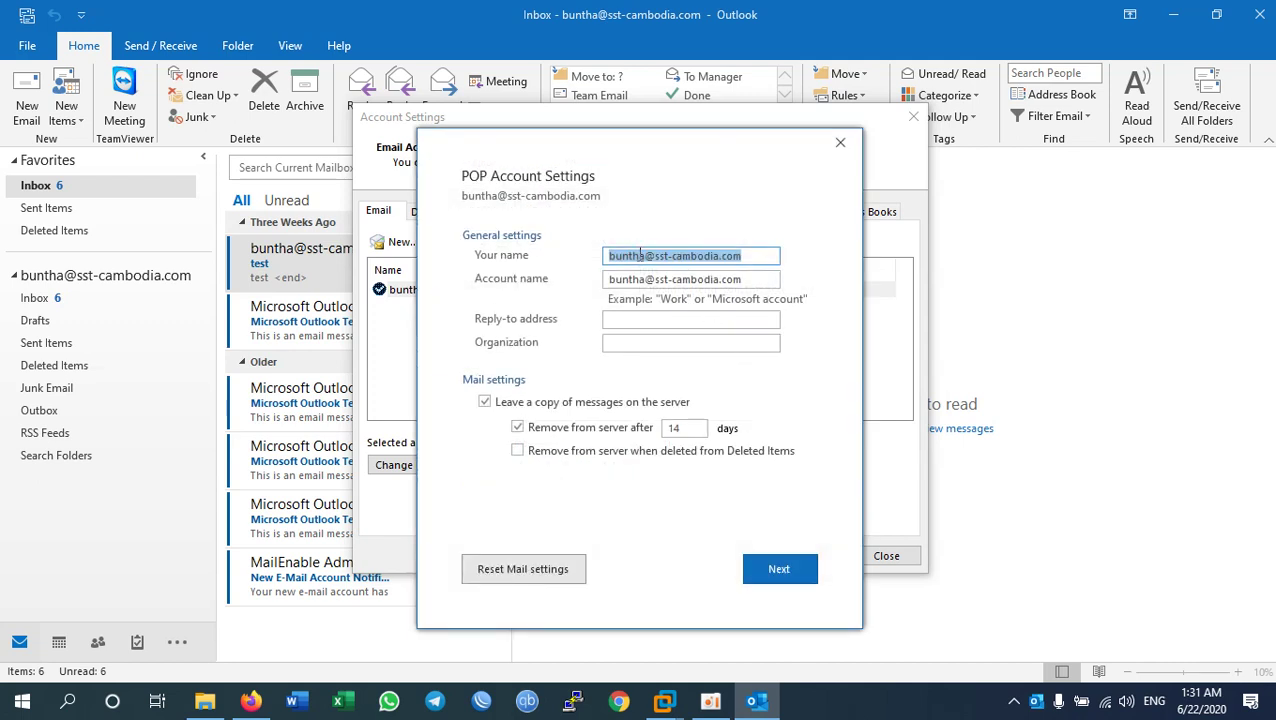
{"action": "left_click", "coordinate": [641, 255]}
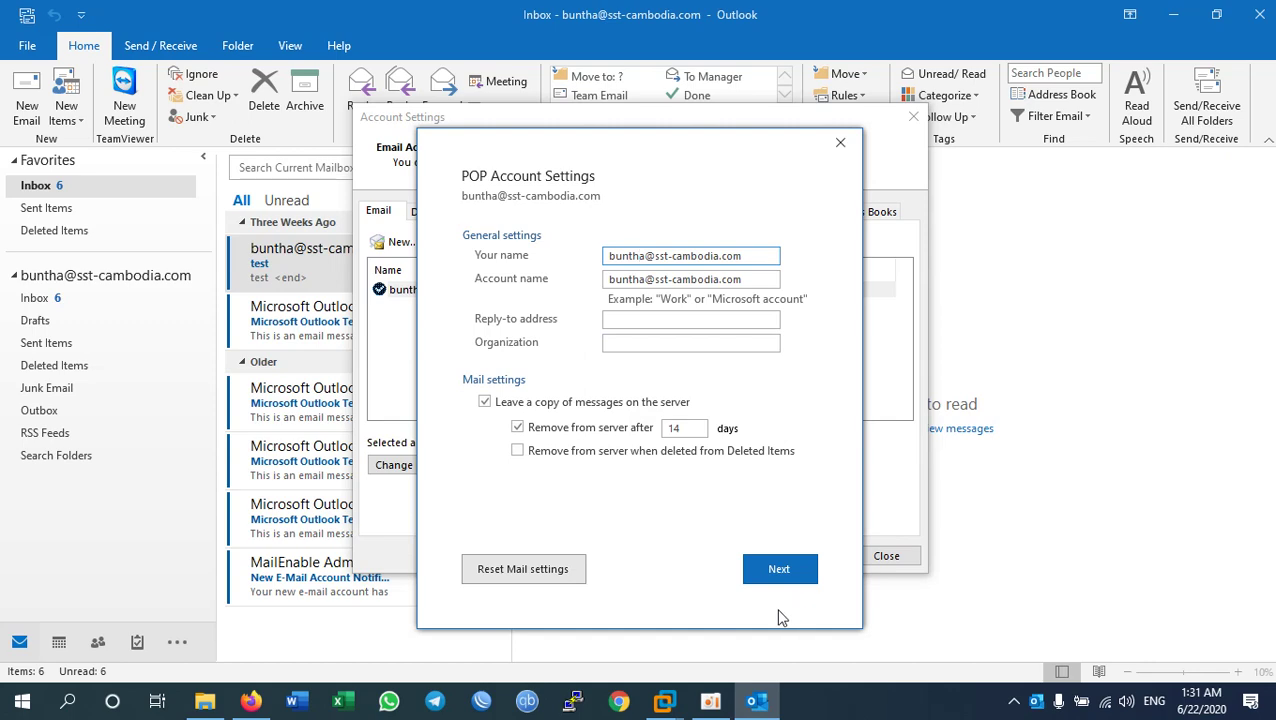
{"action": "left_click", "coordinate": [770, 577]}
{"action": "key", "text": "Escape"}
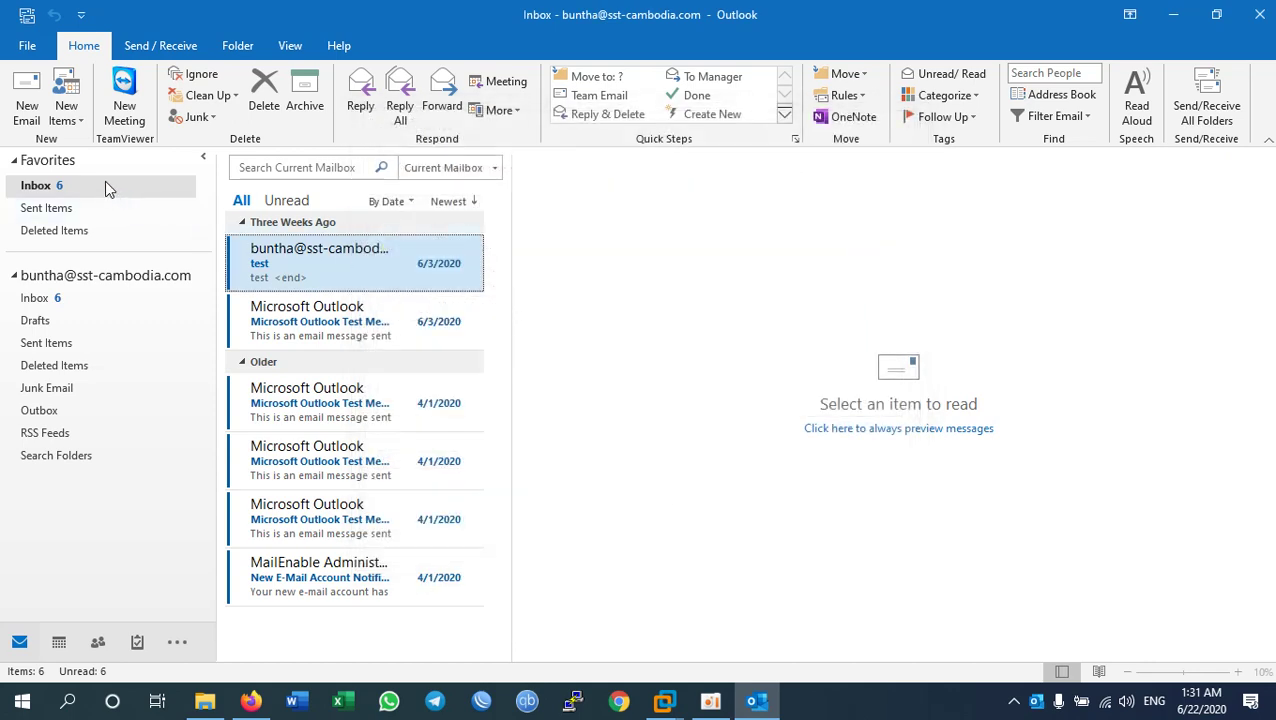
{"action": "left_click", "coordinate": [27, 47]}
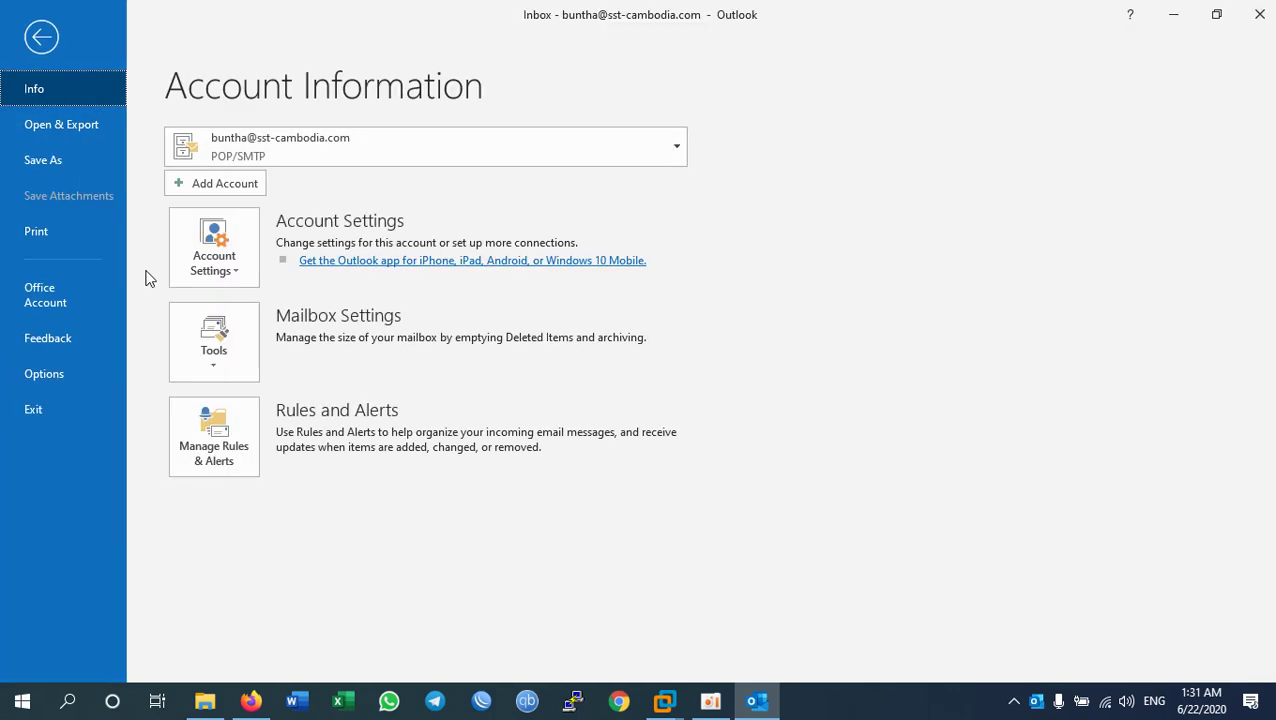
Step: Check the incoming server mail.sst-cambodia.com on port 110 and the outgoing server on port 25
{"action": "left_click", "coordinate": [210, 248]}
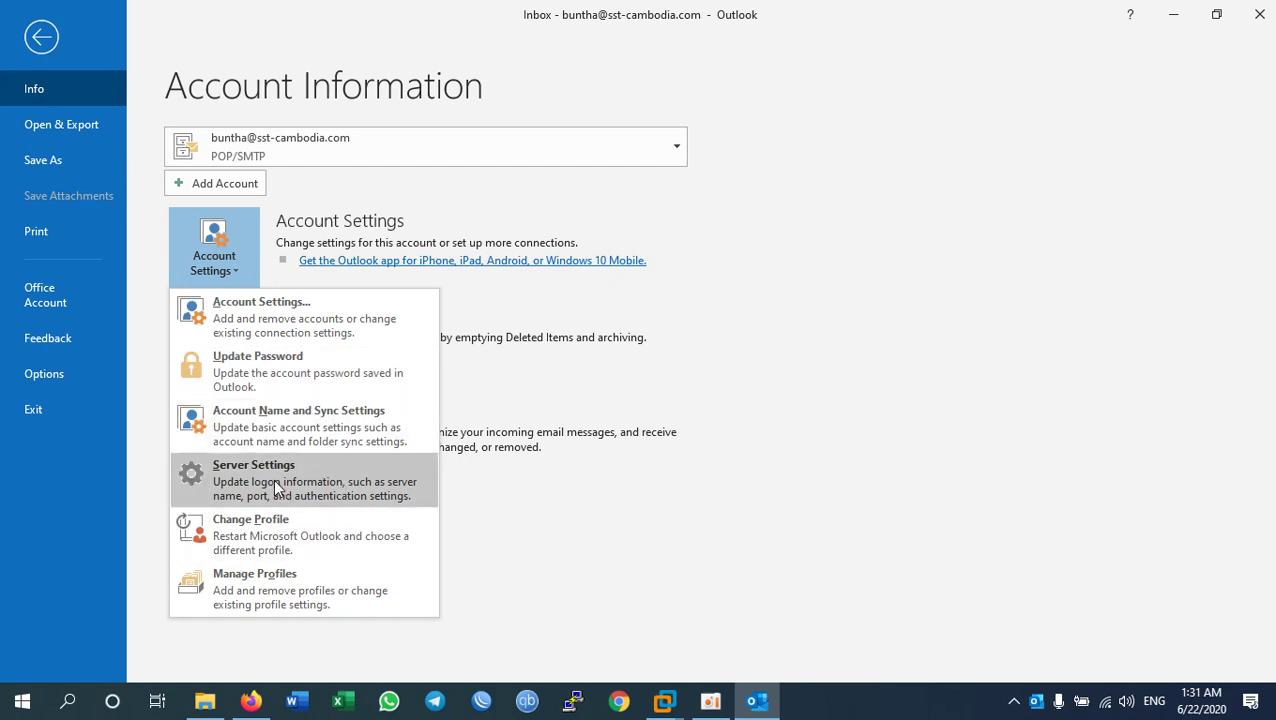
{"action": "left_click", "coordinate": [273, 478]}
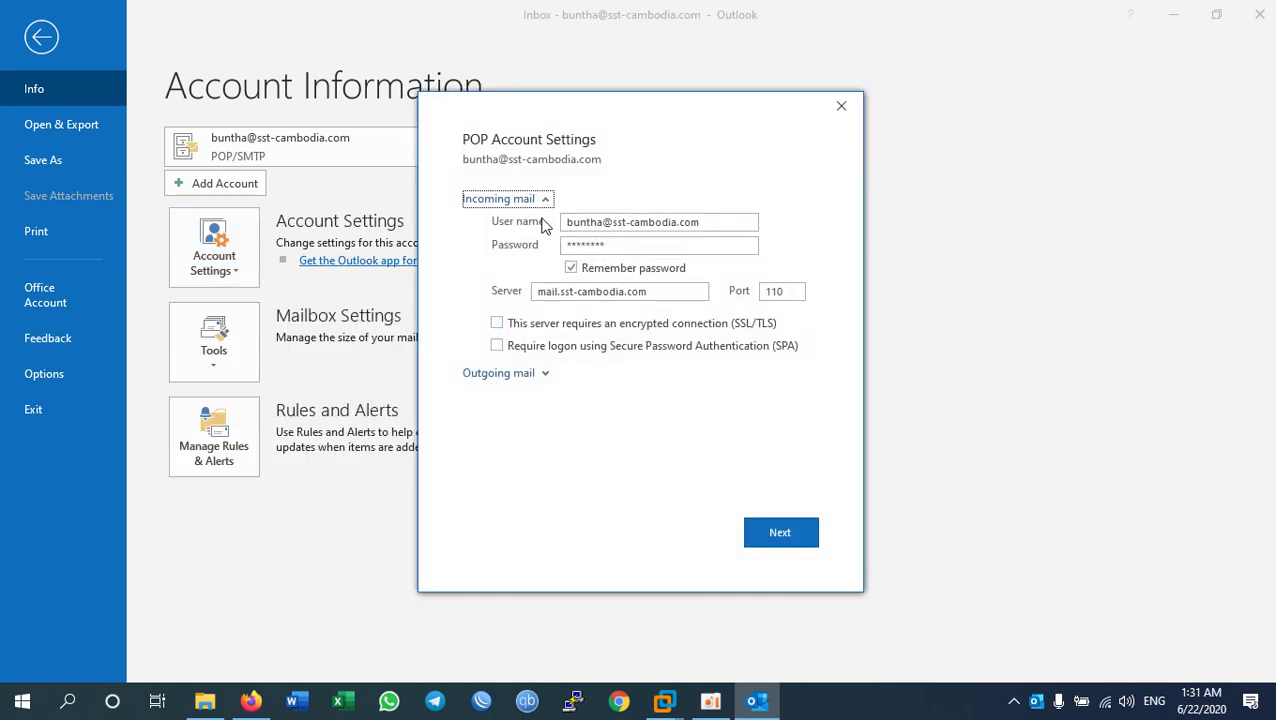
{"action": "left_click_drag", "start_coordinate": [664, 291], "coordinate": [503, 291]}
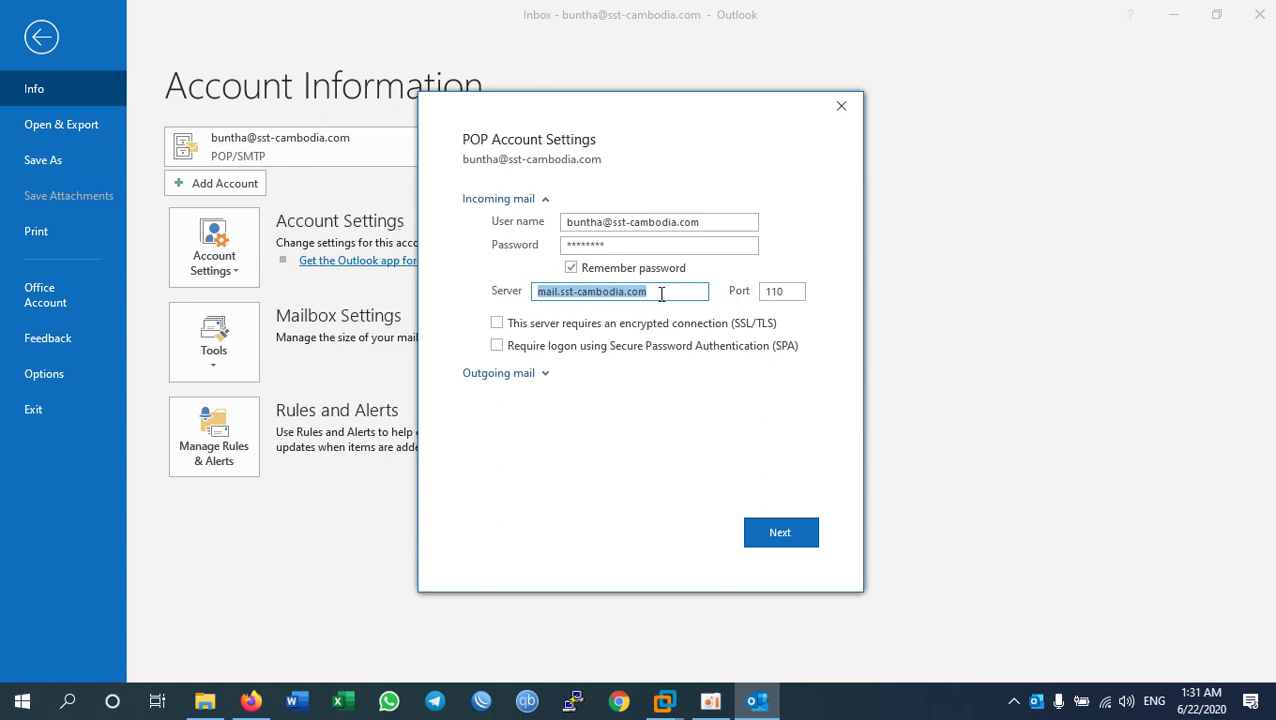
{"action": "left_click", "coordinate": [564, 294]}
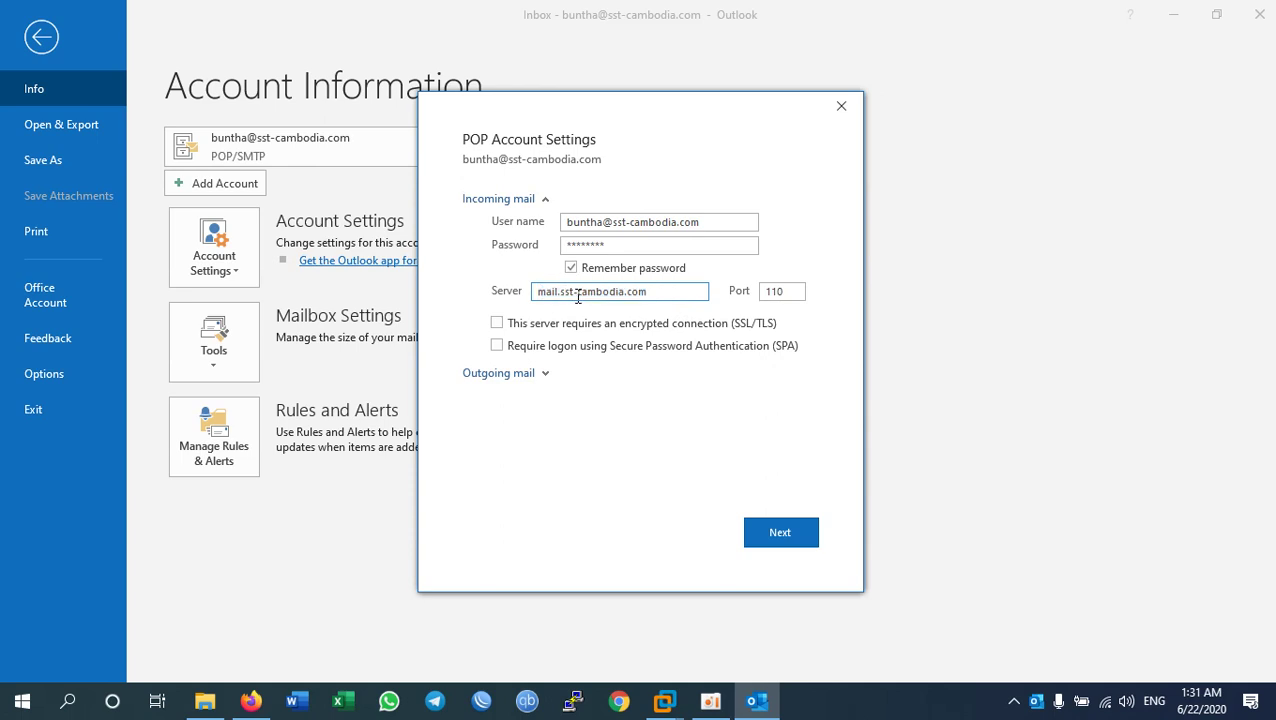
{"action": "left_click", "coordinate": [540, 374]}
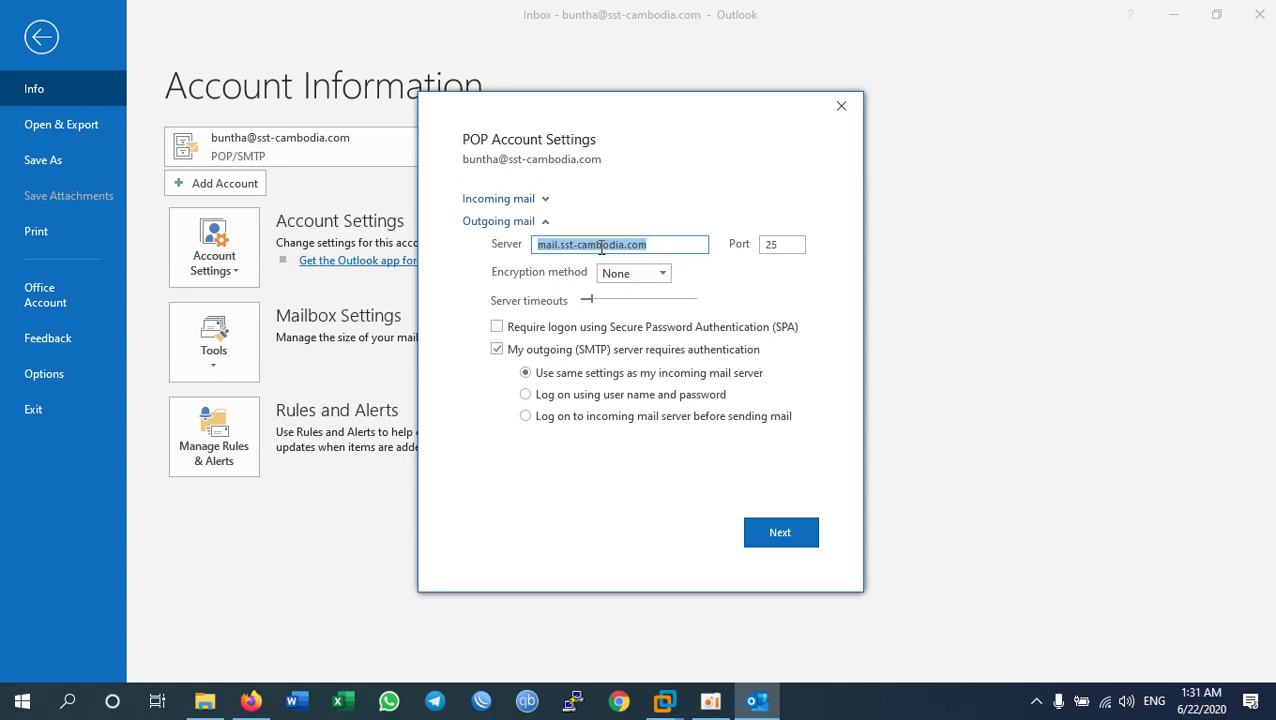
{"action": "left_click", "coordinate": [656, 244]}
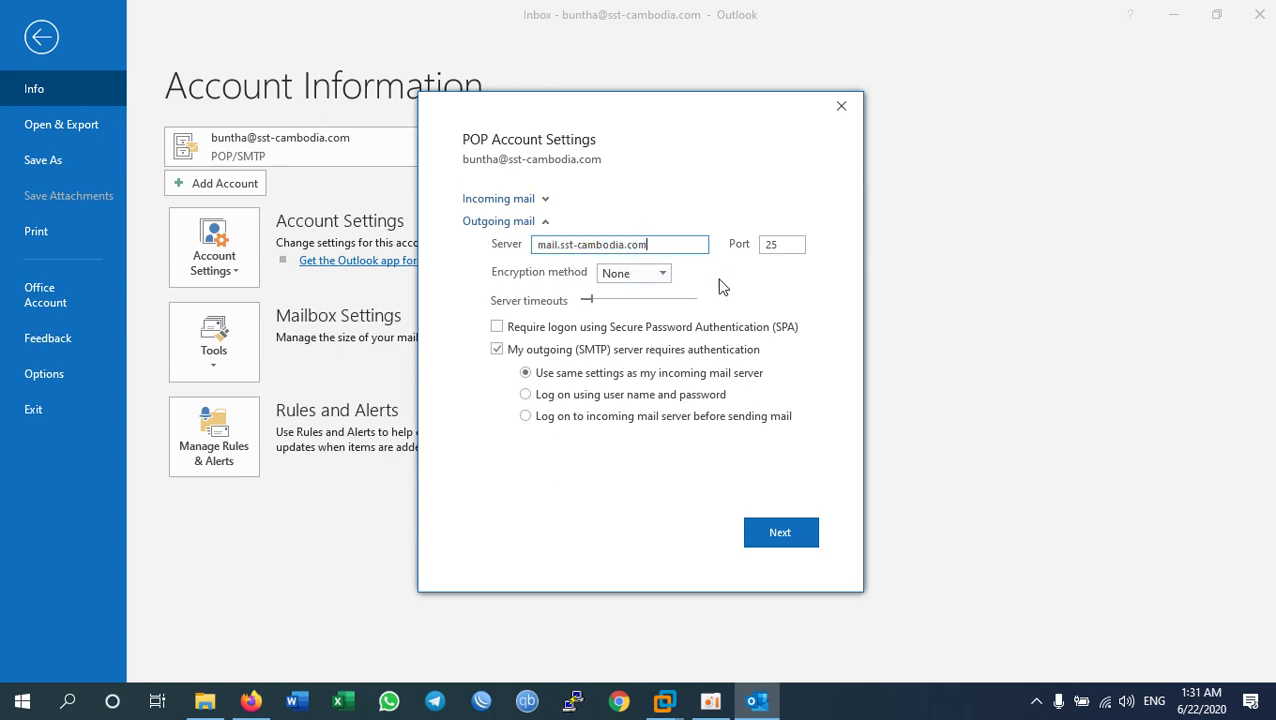
{"action": "left_click", "coordinate": [664, 700]}
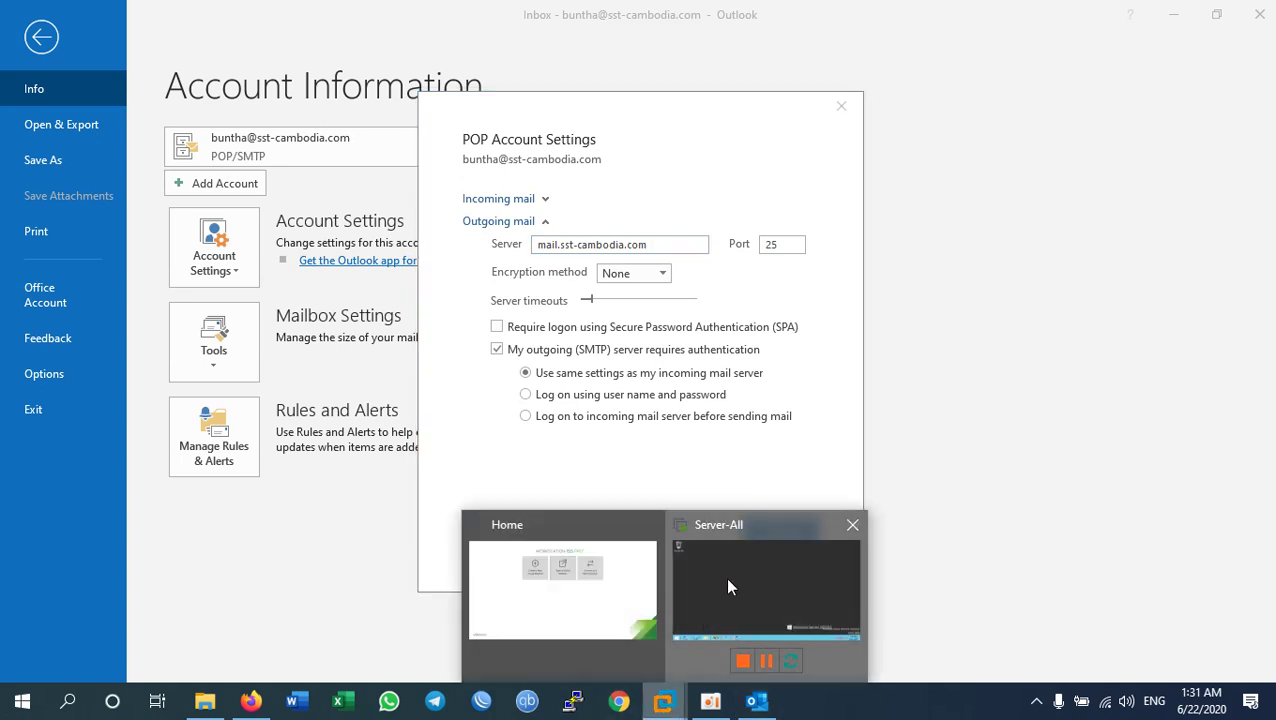
Step: In the Server-All VM's MailEnableAdmin, open Servers and the SST post office, then return to Outlook
{"action": "left_click", "coordinate": [728, 587]}
{"action": "left_click", "coordinate": [557, 642]}
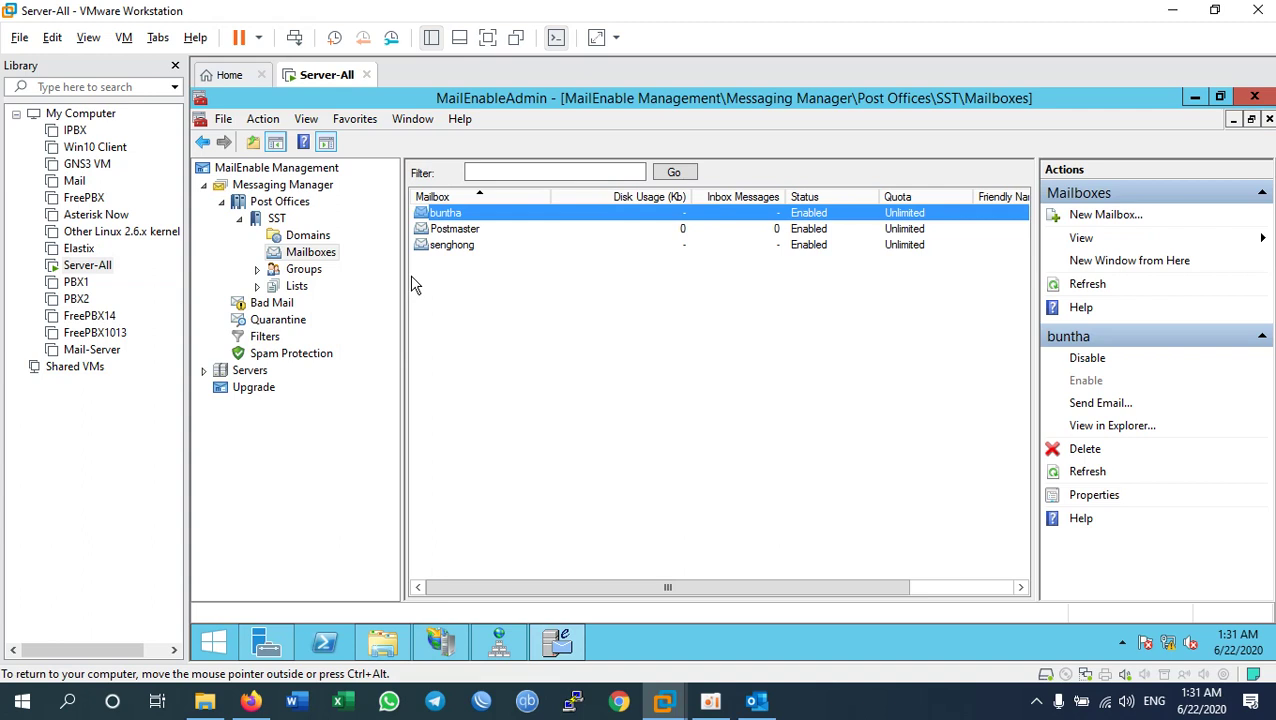
{"action": "left_click", "coordinate": [252, 372]}
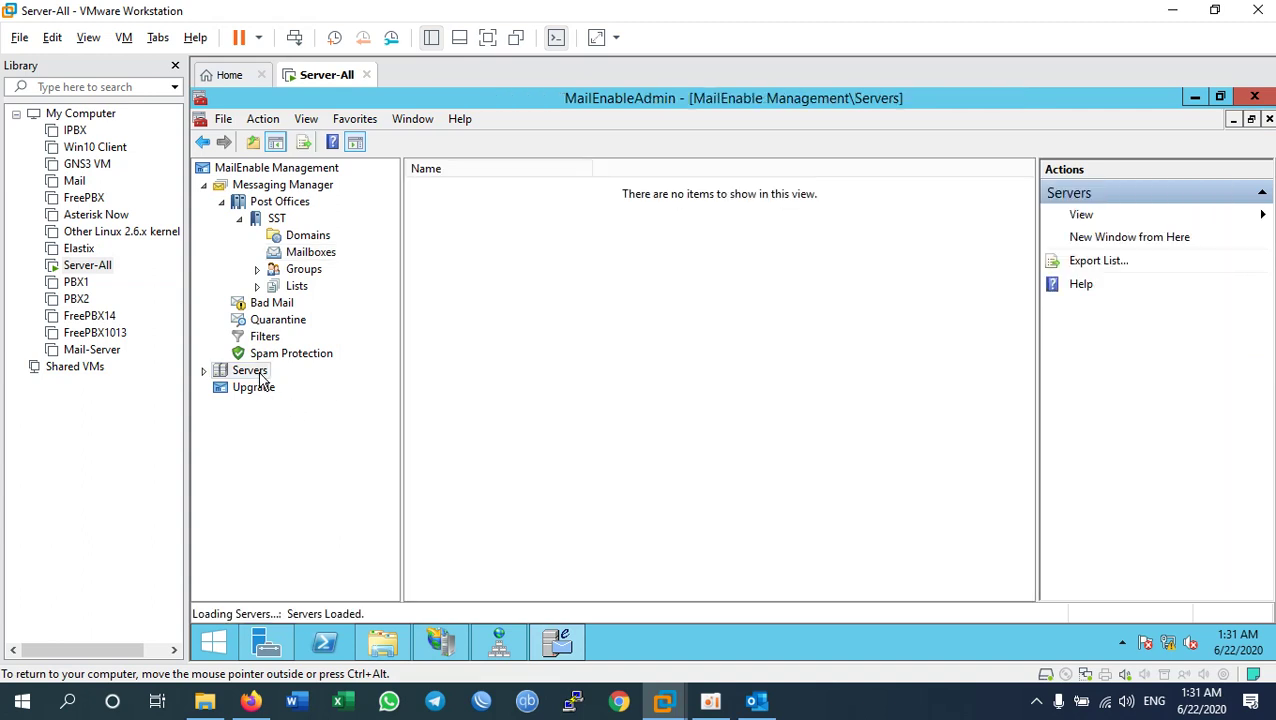
{"action": "left_click", "coordinate": [279, 221]}
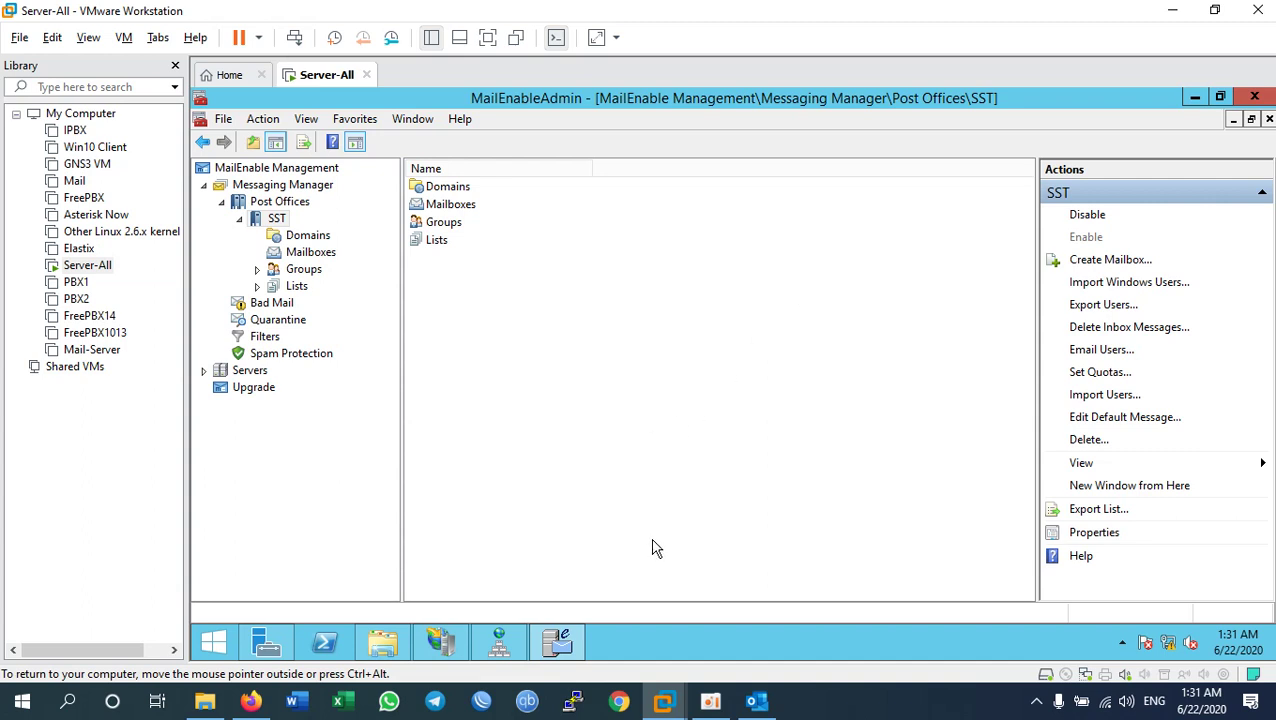
{"action": "left_click", "coordinate": [756, 701]}
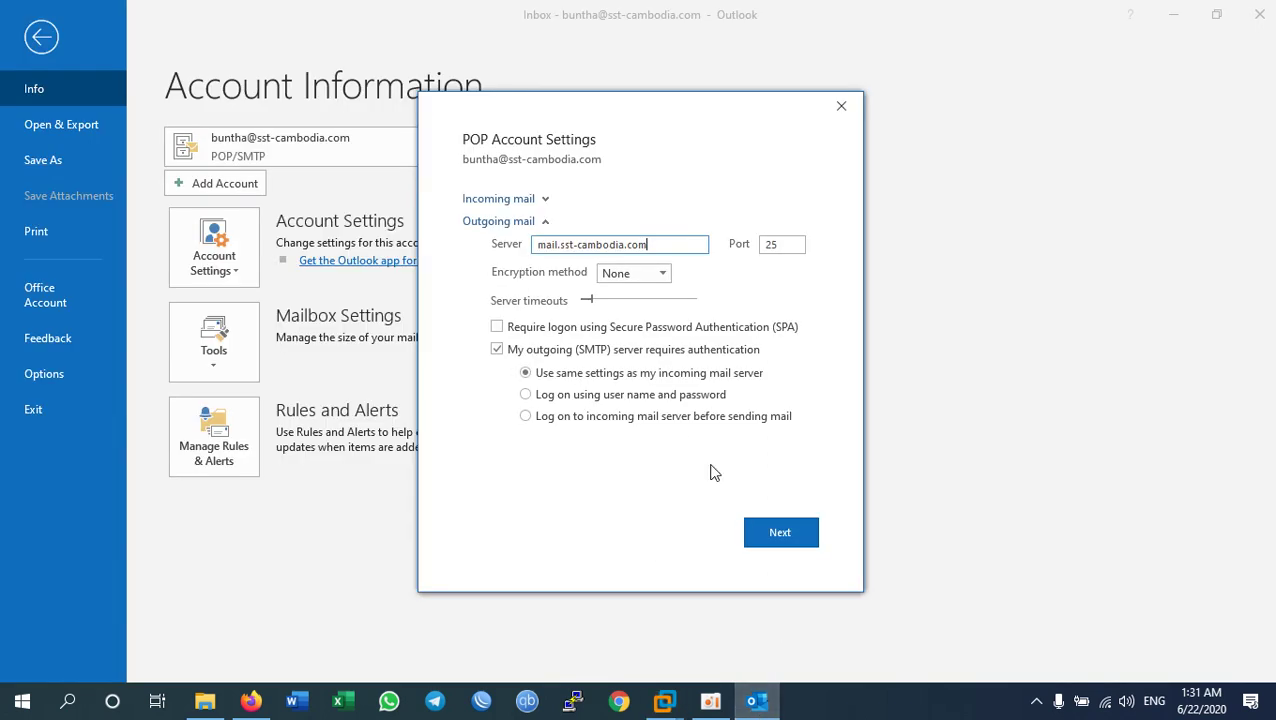
Step: Check the outgoing server name and close the POP Account Settings dialog
{"action": "left_click_drag", "start_coordinate": [656, 246], "coordinate": [505, 252]}
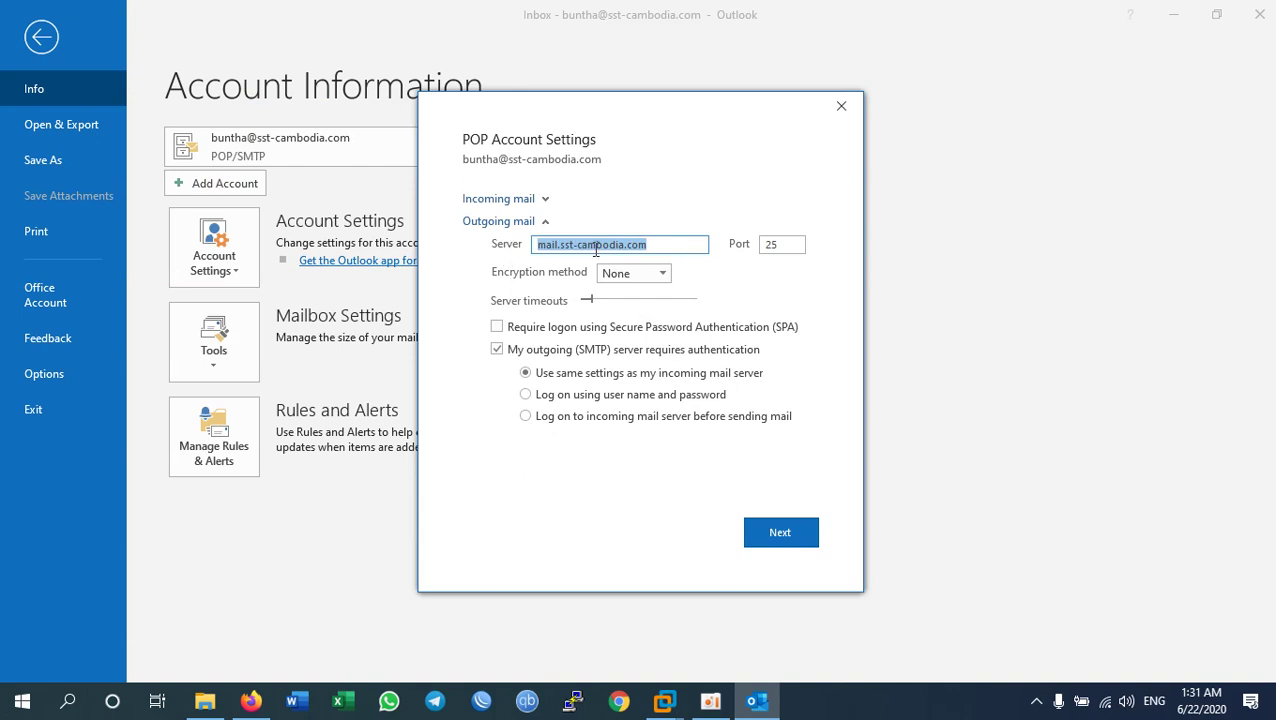
{"action": "left_click", "coordinate": [558, 245]}
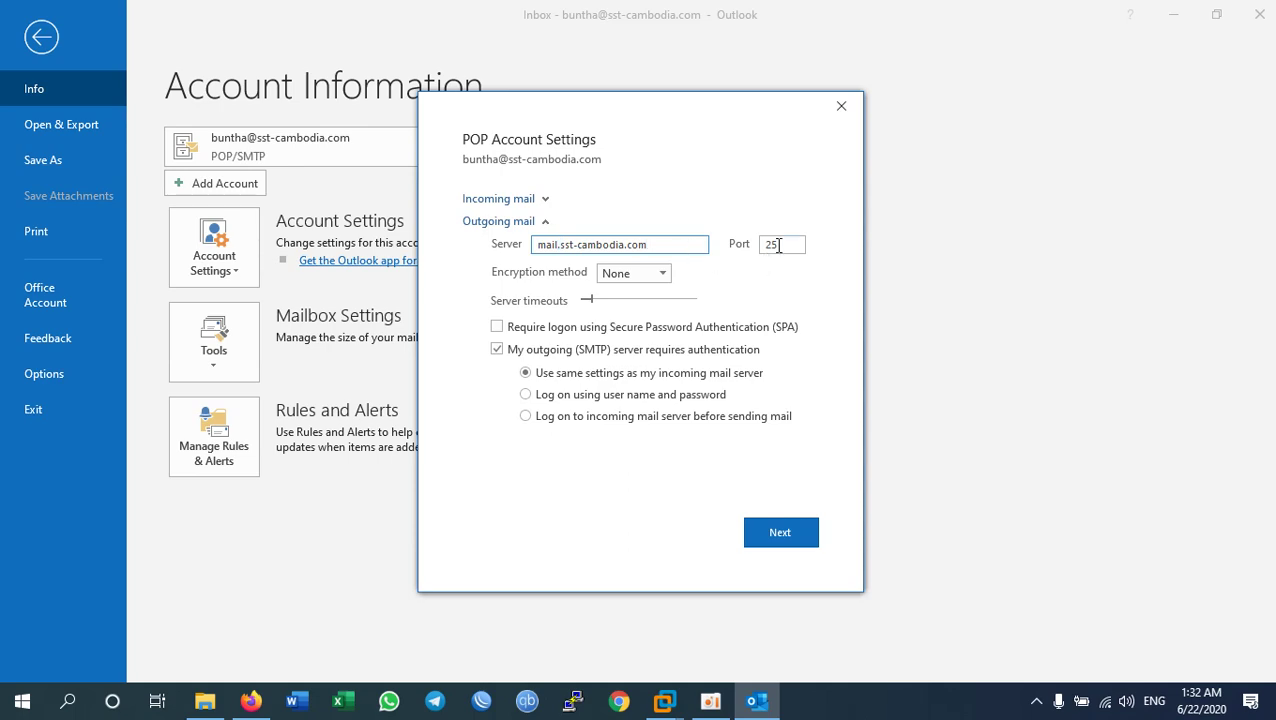
{"action": "left_click", "coordinate": [842, 107]}
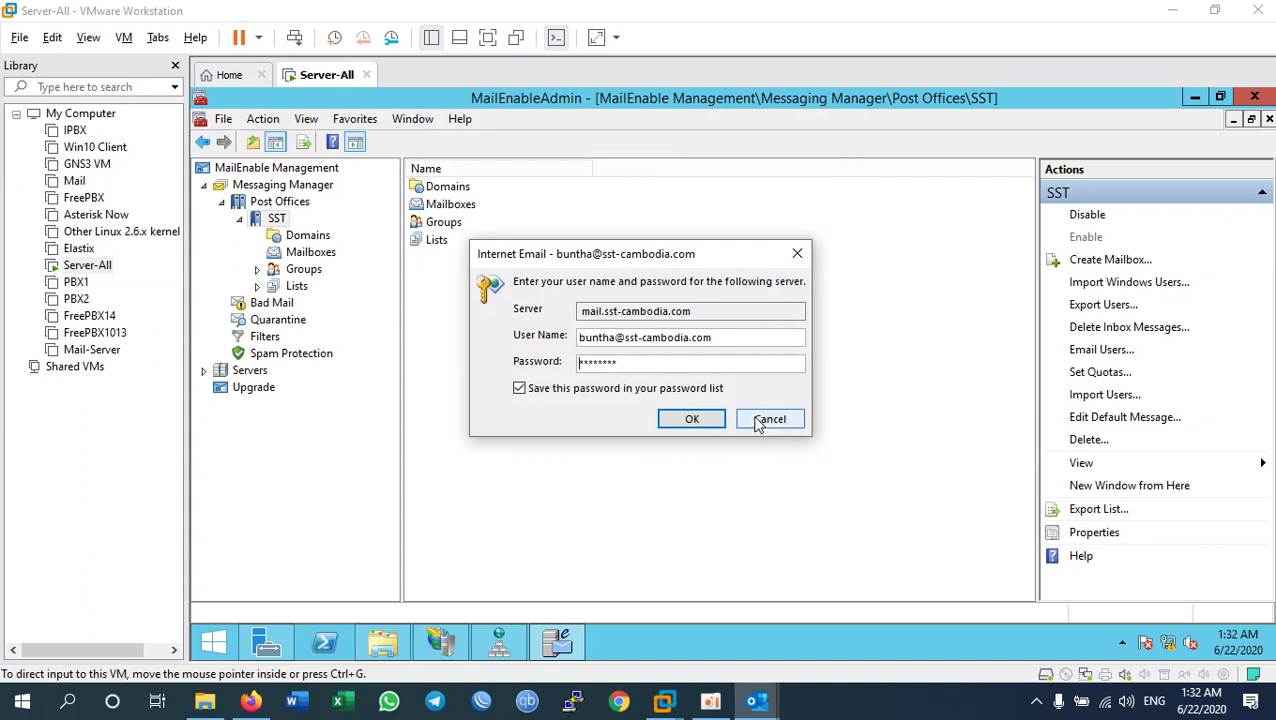
Step: Re-enter the account password in the Internet Email prompt and bring Outlook back
{"action": "left_click_drag", "start_coordinate": [649, 362], "coordinate": [540, 352]}
{"action": "type", "text": "*"}
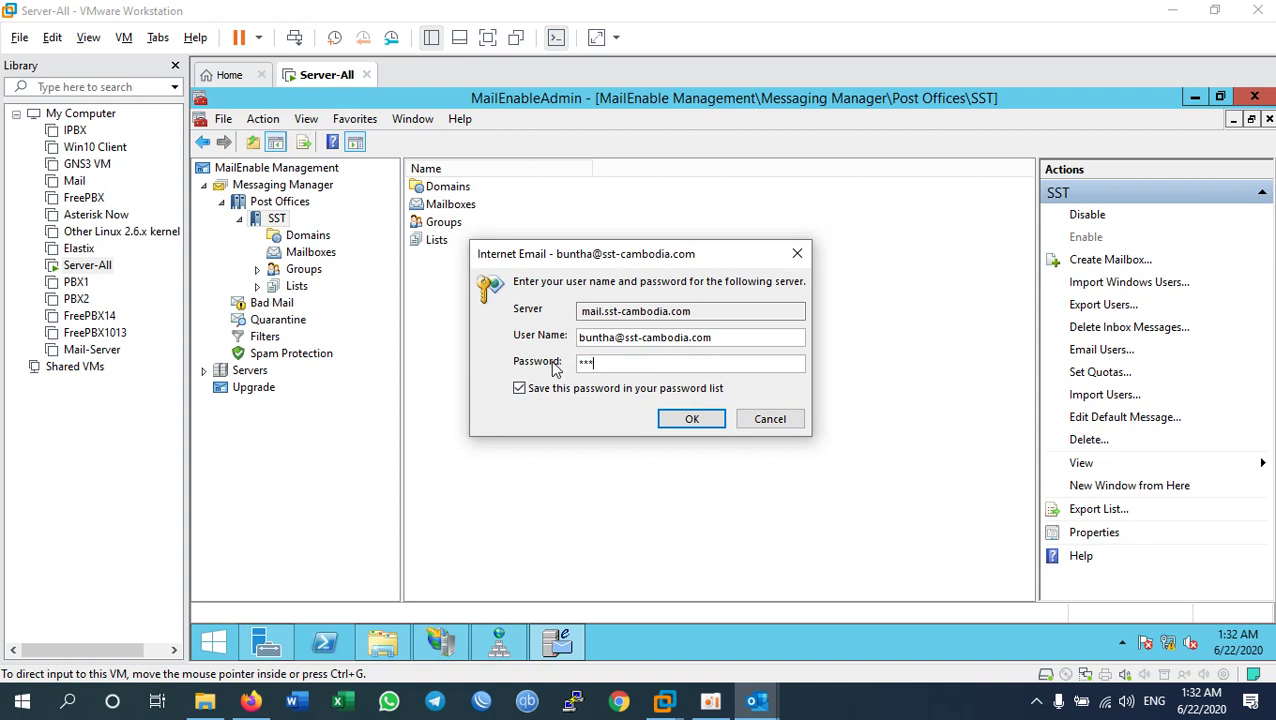
{"action": "left_click", "coordinate": [688, 419]}
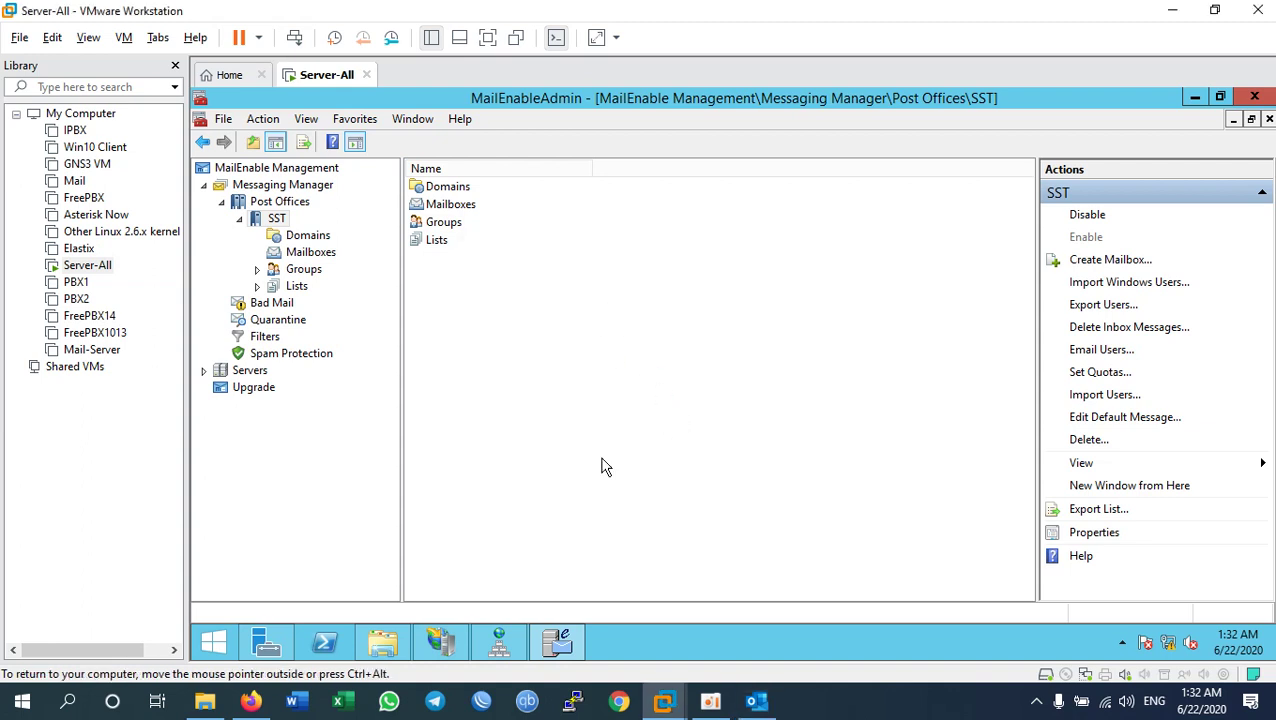
{"action": "left_click", "coordinate": [756, 698]}
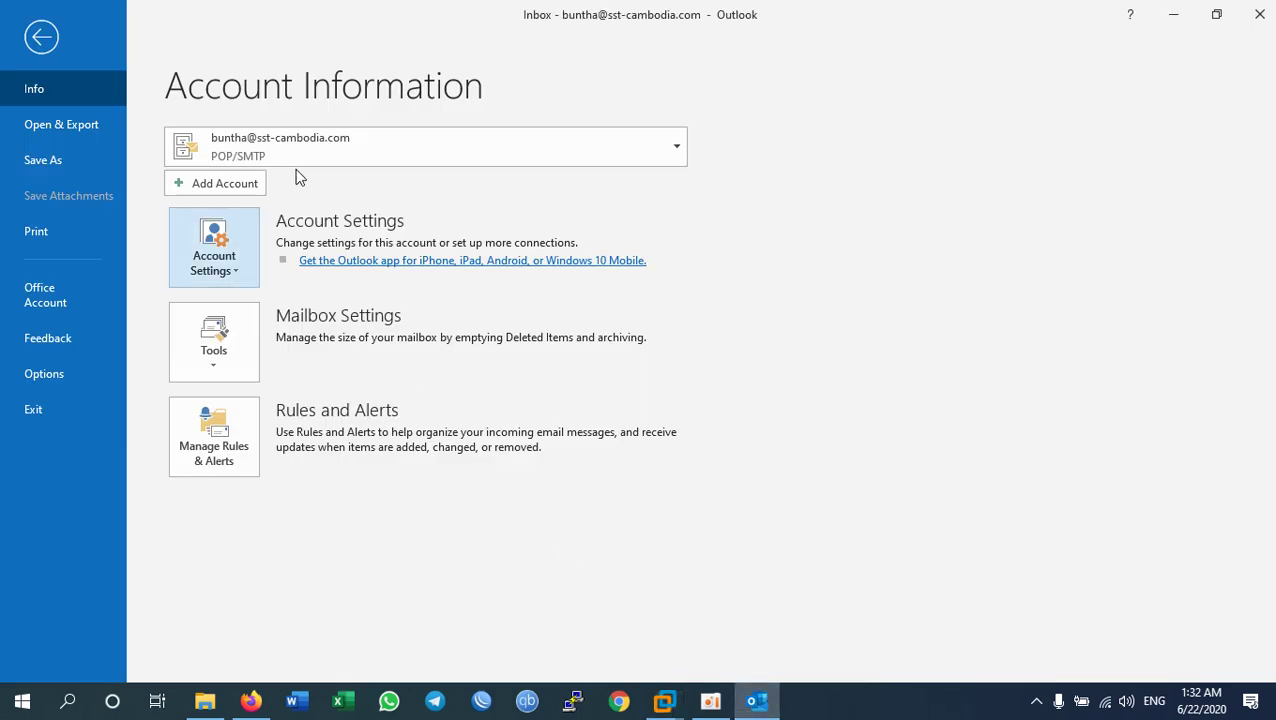
Step: Run Send/Receive All Folders and supply the account password when prompted
{"action": "left_click", "coordinate": [35, 44]}
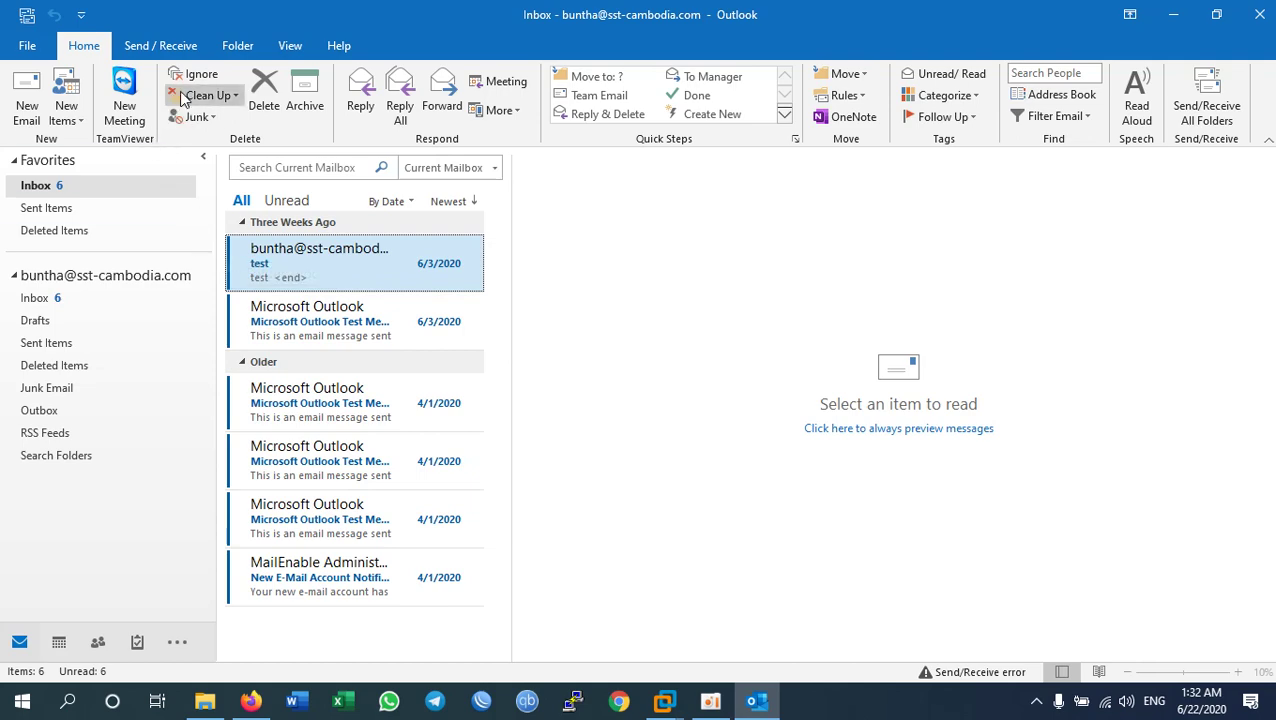
{"action": "left_click", "coordinate": [160, 45]}
{"action": "left_click", "coordinate": [57, 108]}
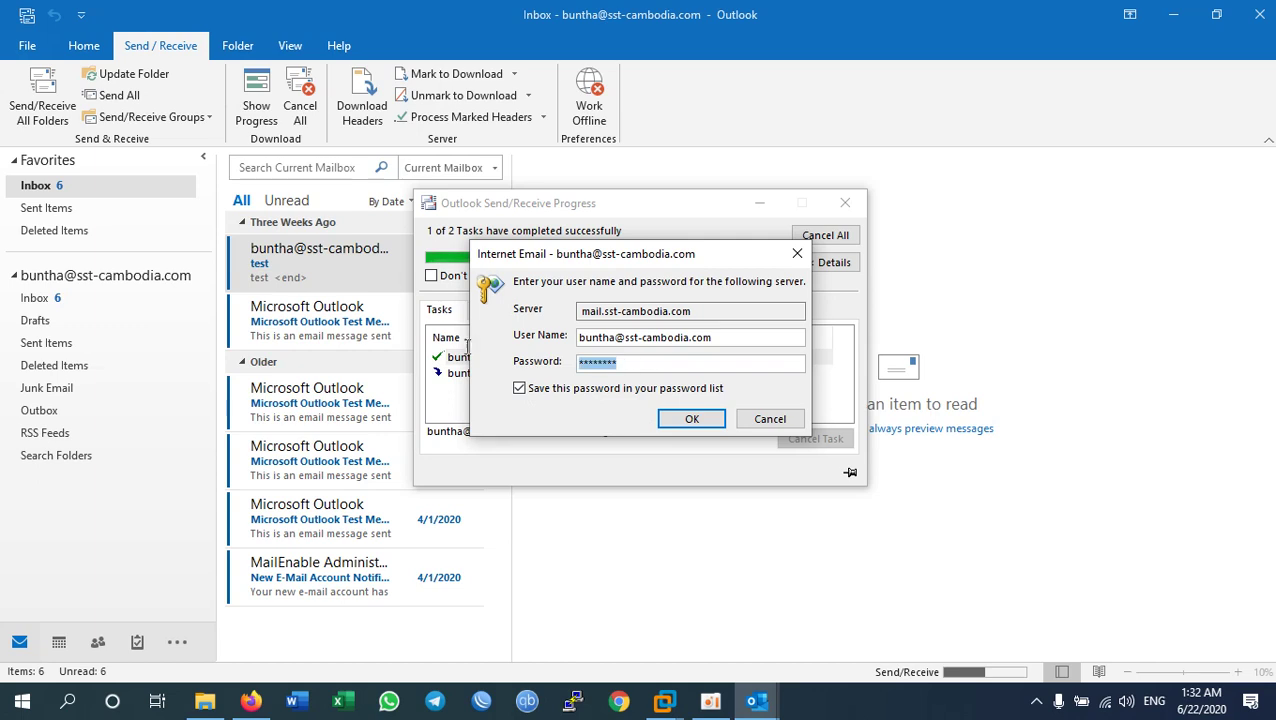
{"action": "type", "text": "*******"}
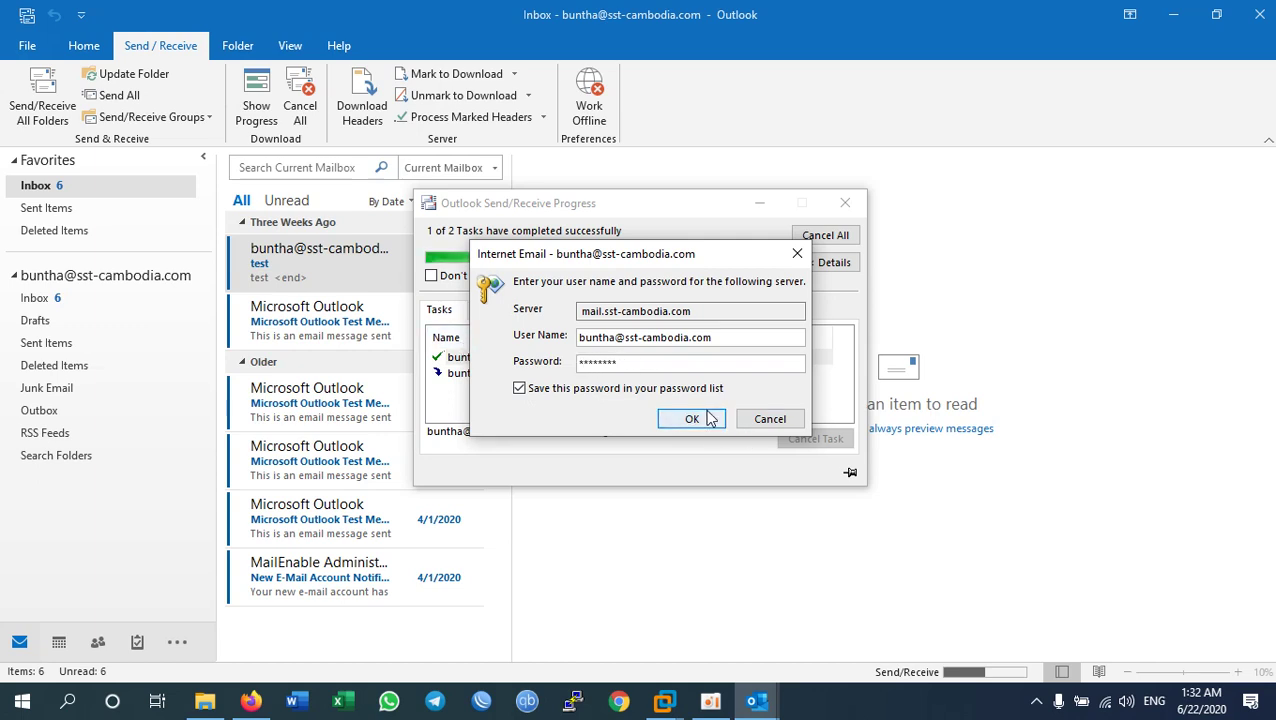
{"action": "left_click", "coordinate": [690, 420]}
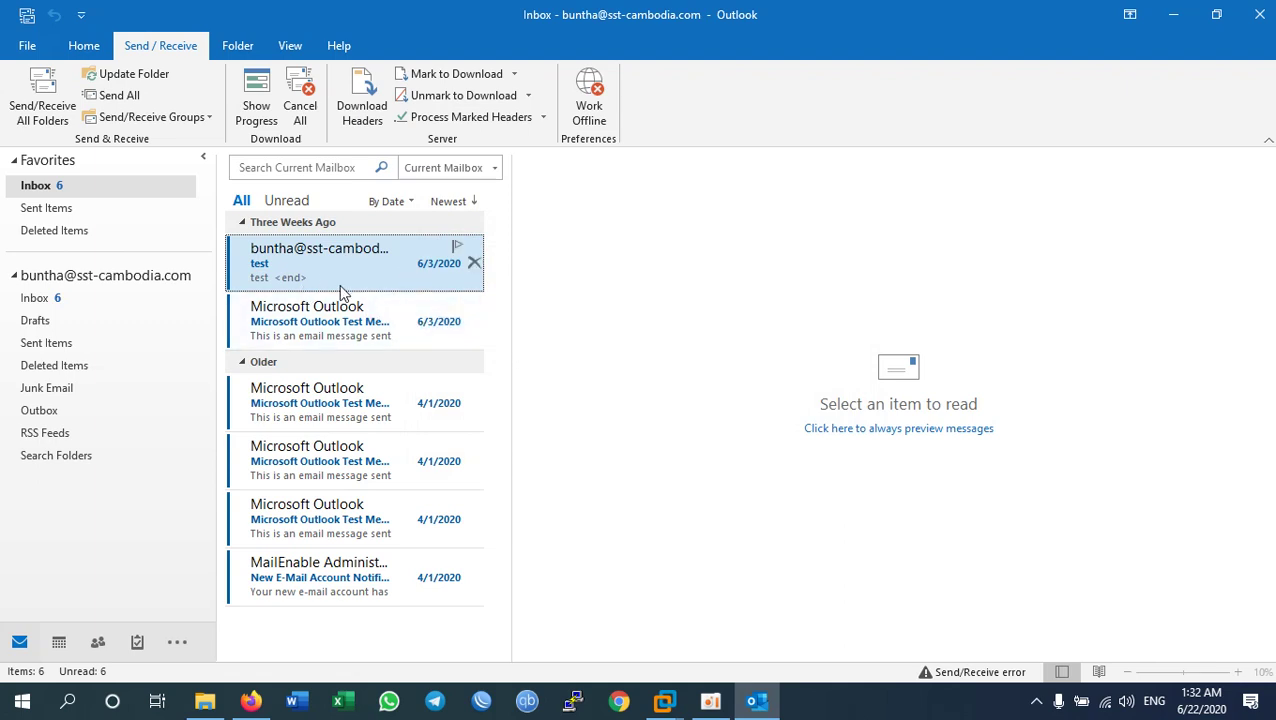
Step: Read the Microsoft Outlook Test Message in the Inbox, then close Outlook
{"action": "left_click", "coordinate": [42, 187]}
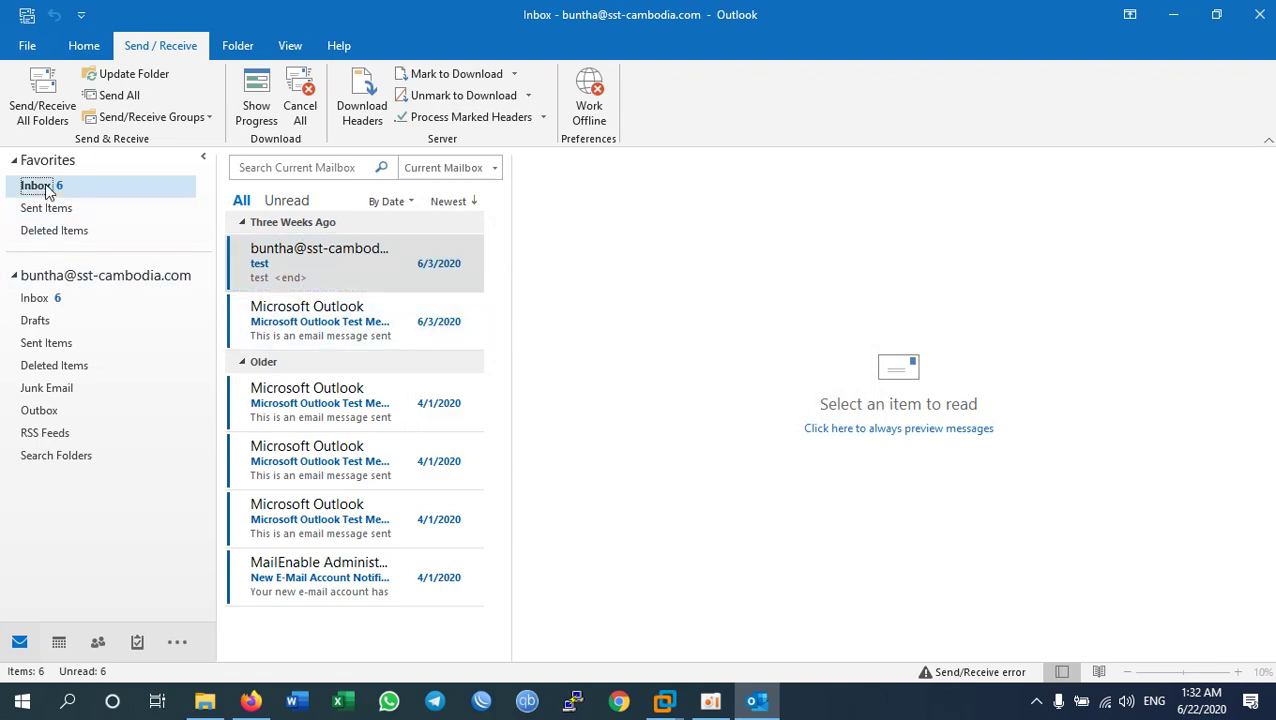
{"action": "left_click", "coordinate": [40, 298]}
{"action": "left_click", "coordinate": [340, 331]}
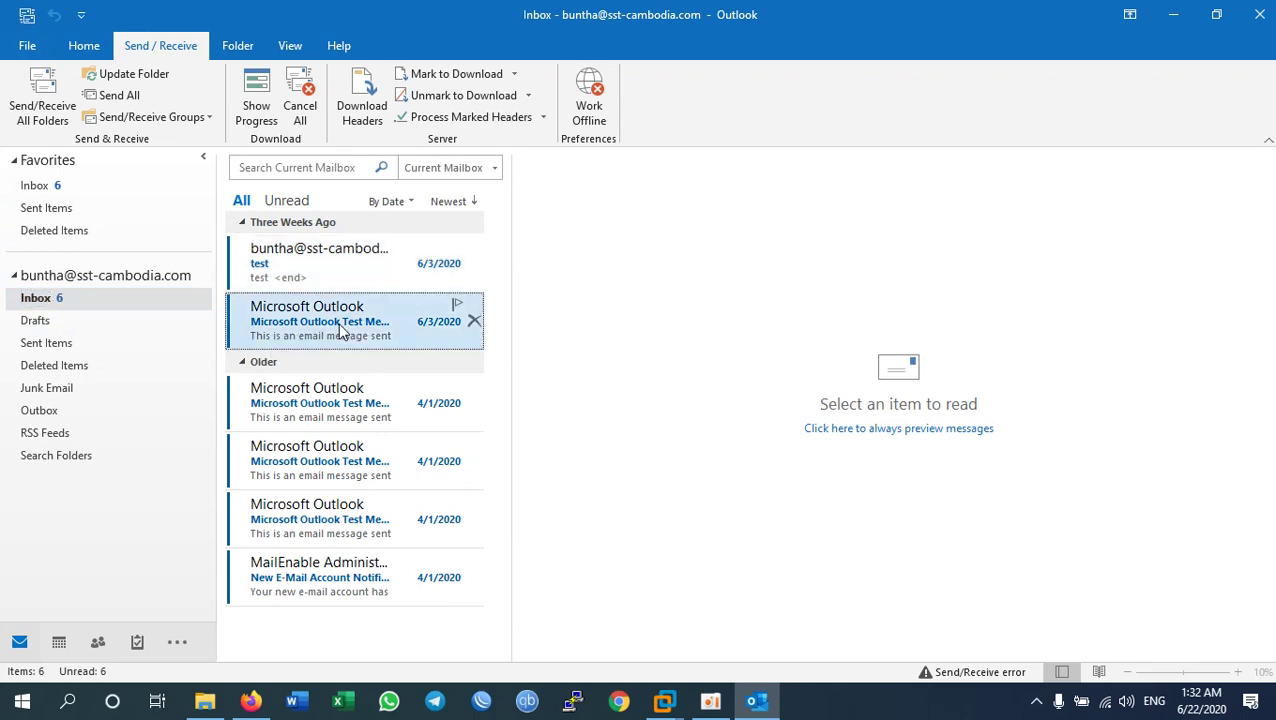
{"action": "double_click", "coordinate": [310, 264]}
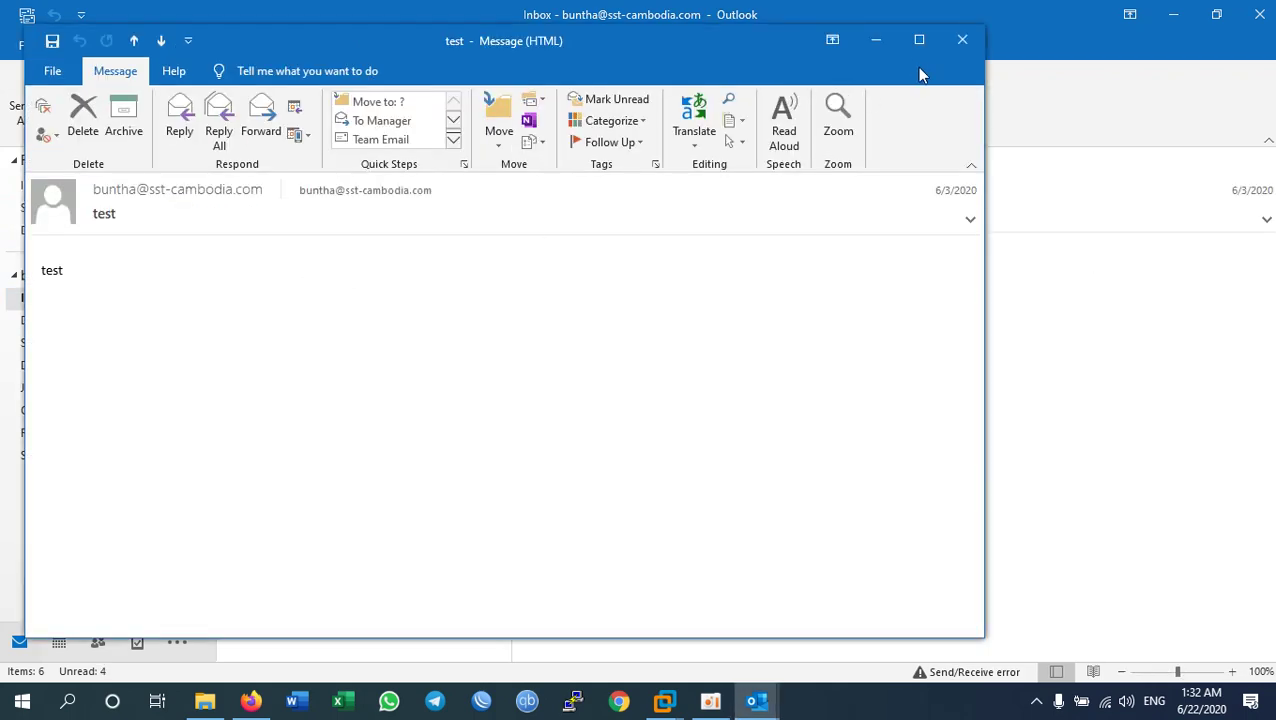
{"action": "left_click", "coordinate": [964, 40]}
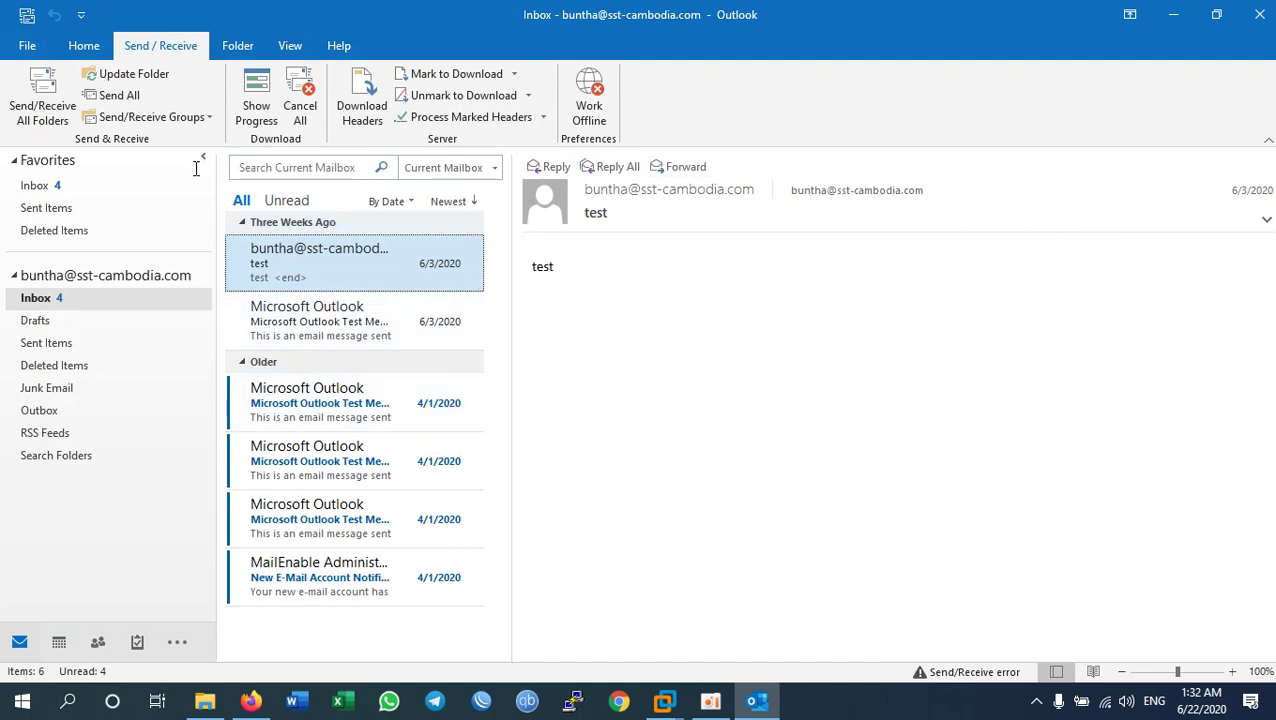
{"action": "left_click", "coordinate": [42, 186]}
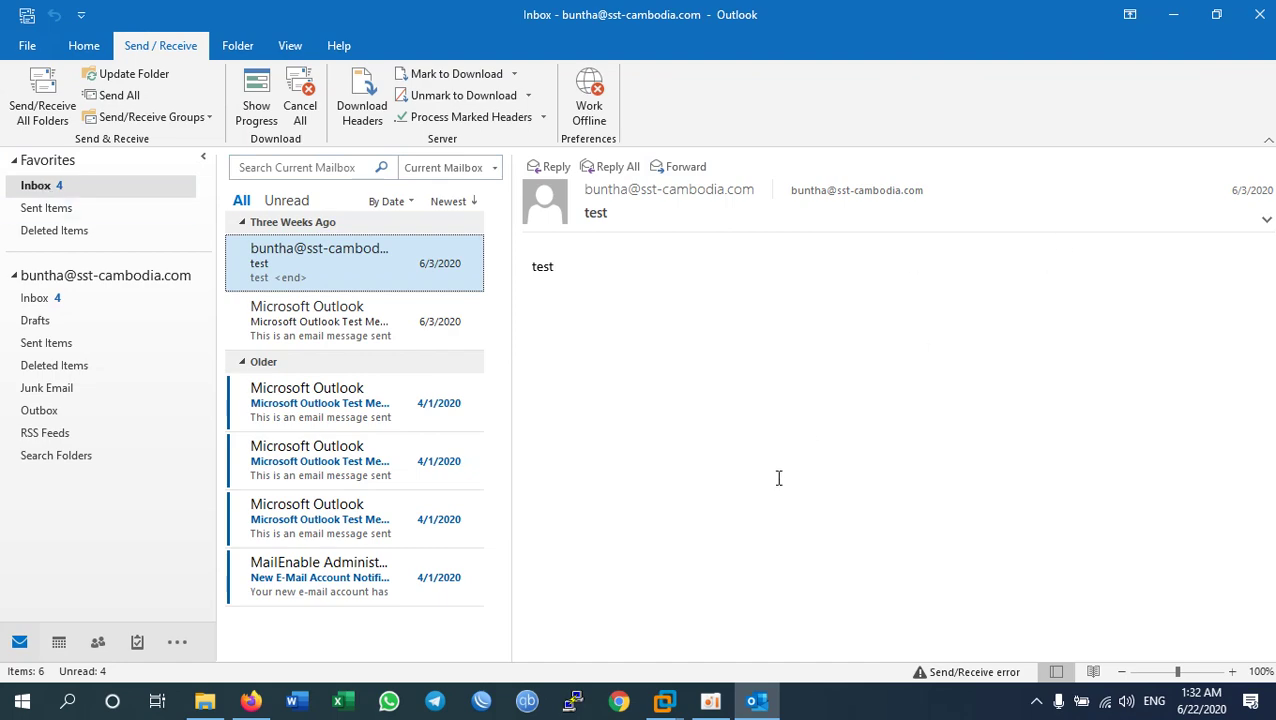
{"action": "left_click", "coordinate": [430, 320]}
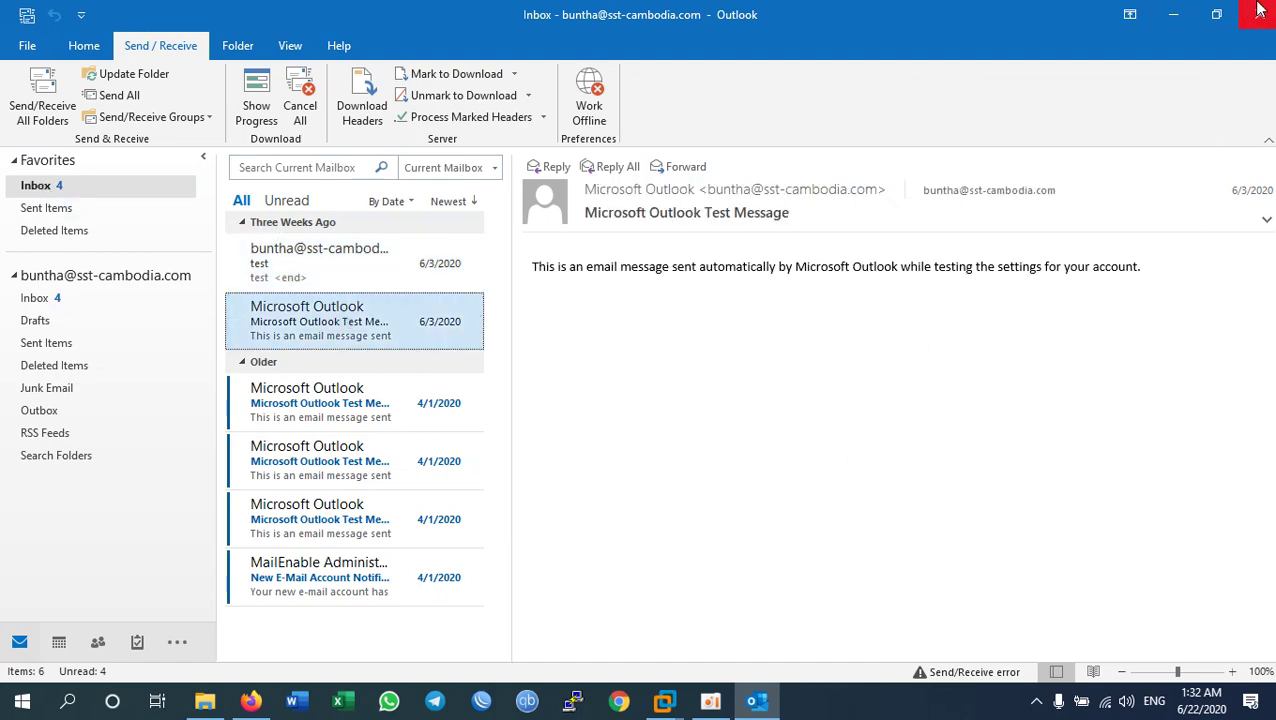
{"action": "left_click", "coordinate": [1259, 14]}
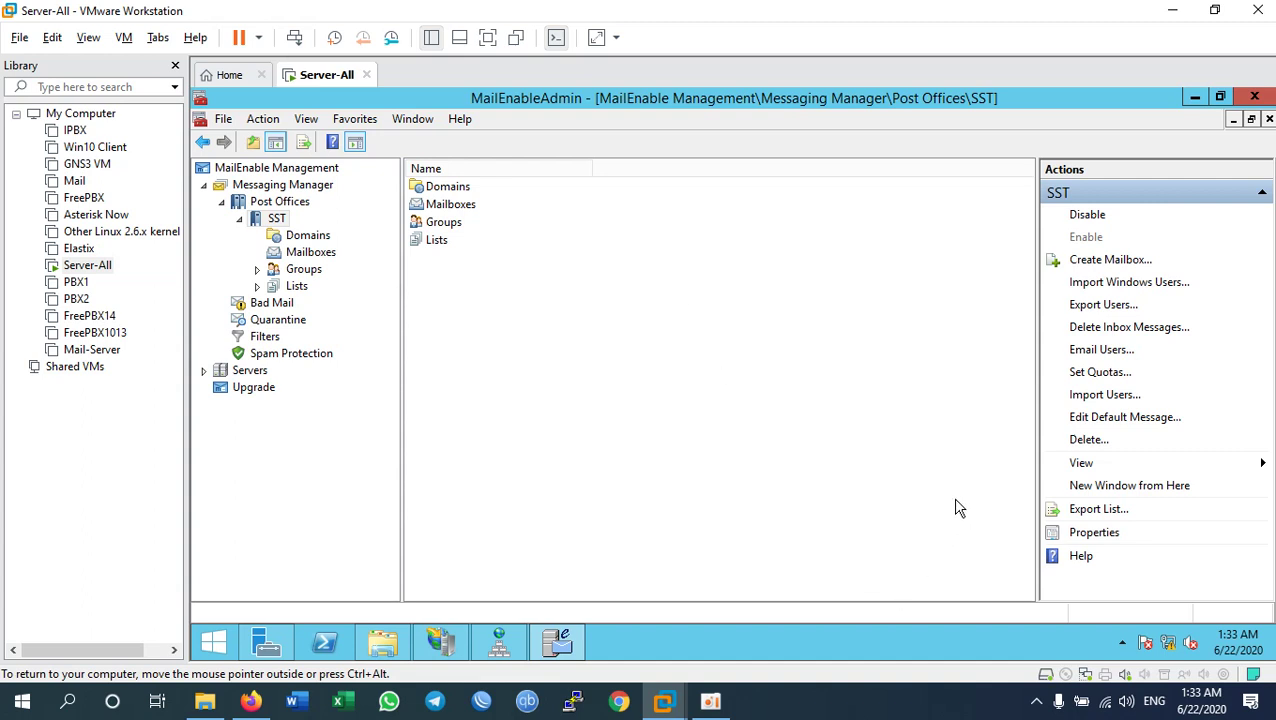
Step: Minimize the MailEnableAdmin console to reveal the Server-All Windows Server 2012 R2 desktop
{"action": "left_click", "coordinate": [559, 641]}
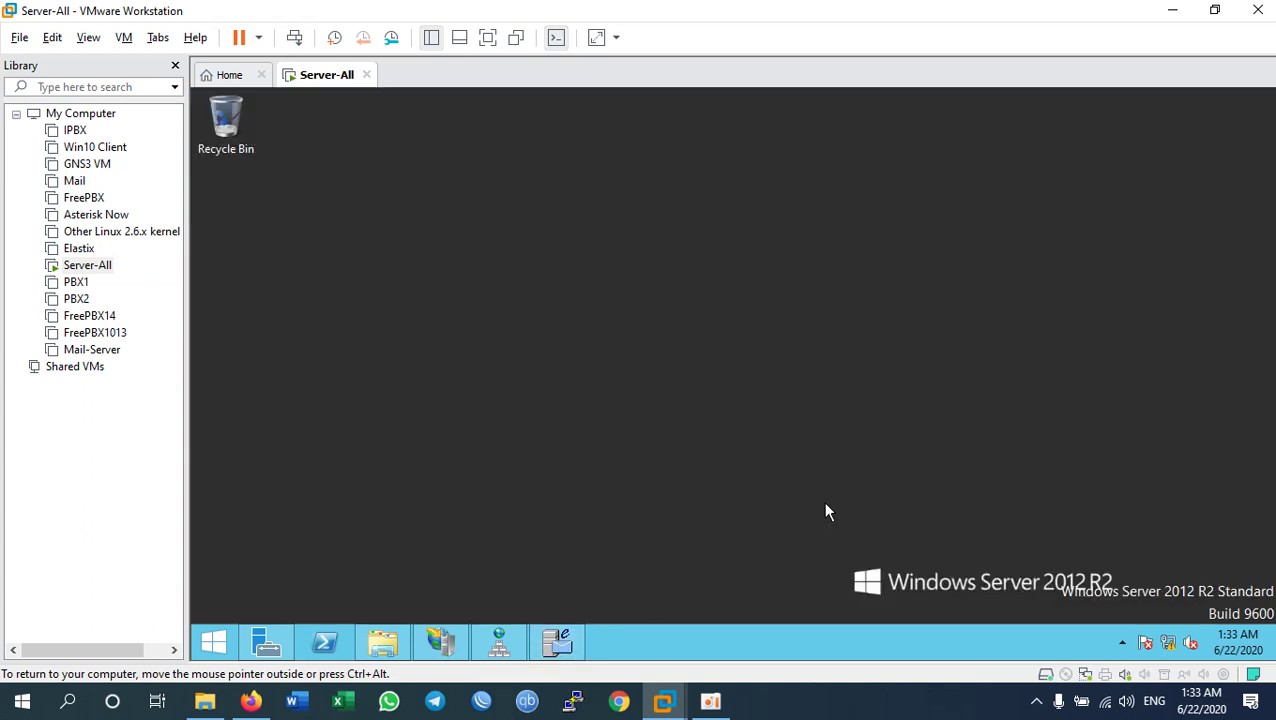